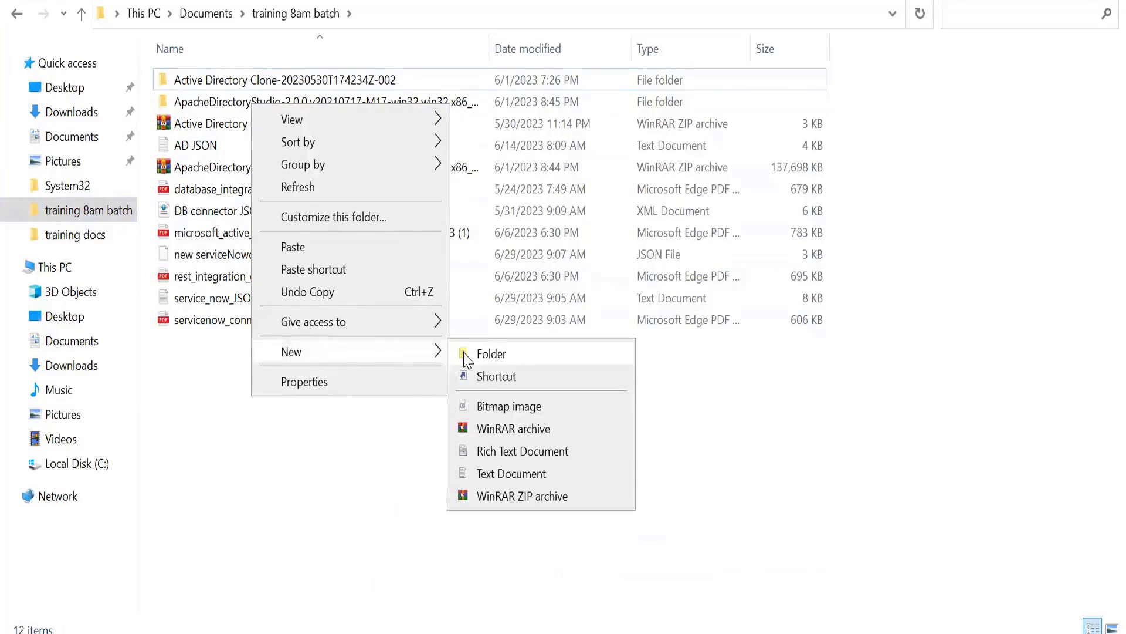
Step: Create a folder named "REST Connetion info" in the training 8am batch folder
{"action": "left_click", "coordinate": [467, 354]}
{"action": "type", "text": "REST "}
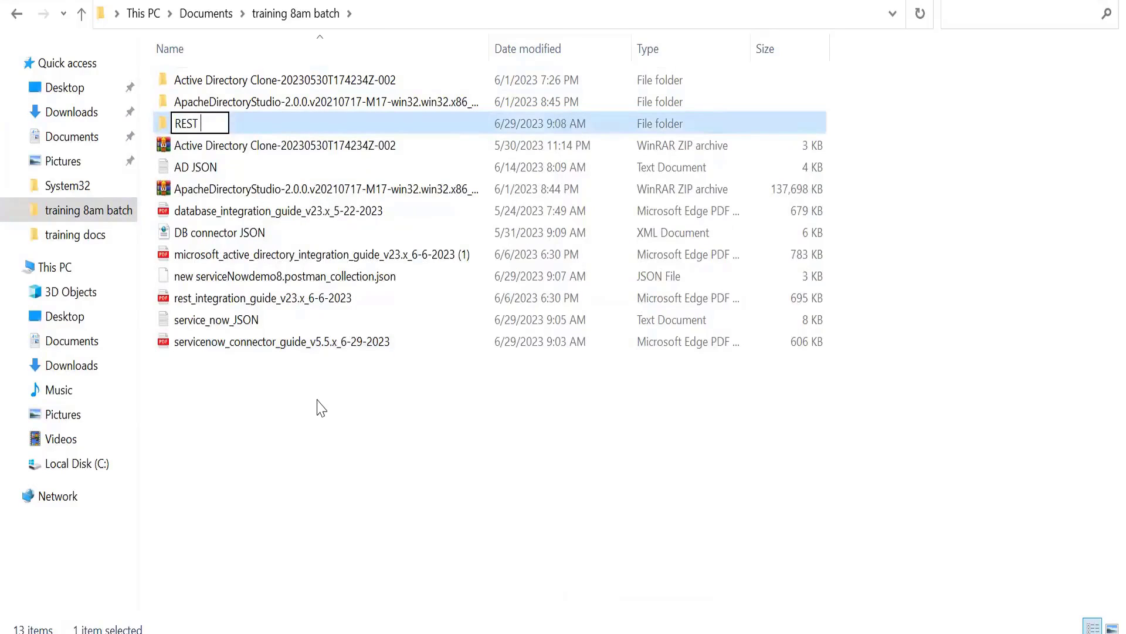
{"action": "type", "text": "Connetion"}
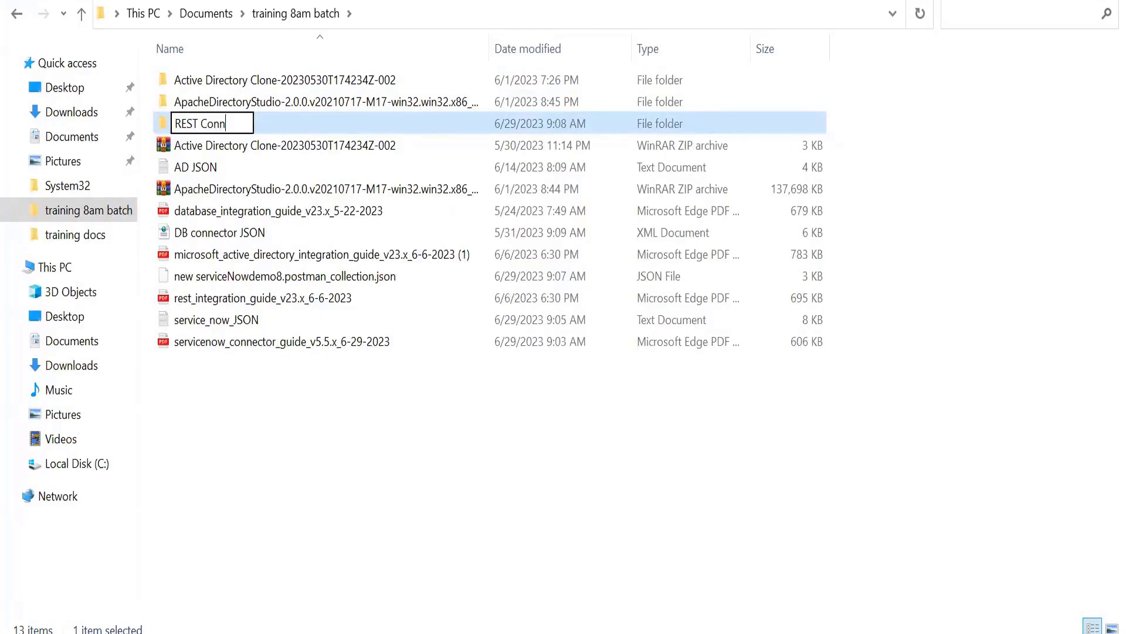
{"action": "key", "text": "BackSpace"}
{"action": "key", "text": "BackSpace"}
{"action": "type", "text": "on info"}
{"action": "key", "text": "Return"}
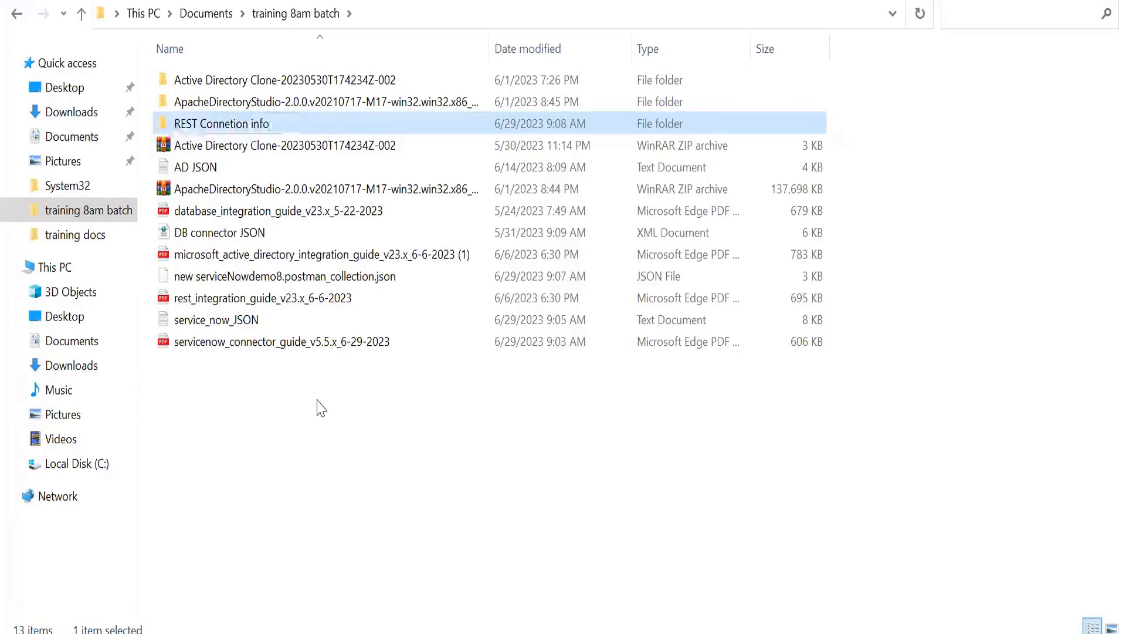
Step: Move servicenow_connector_guide_v5.5.x_6-29-2023, service_now_JSON and new serviceNowdemo8.postman_collection.json into the "REST Connetion info" folder
{"action": "left_click", "coordinate": [225, 346]}
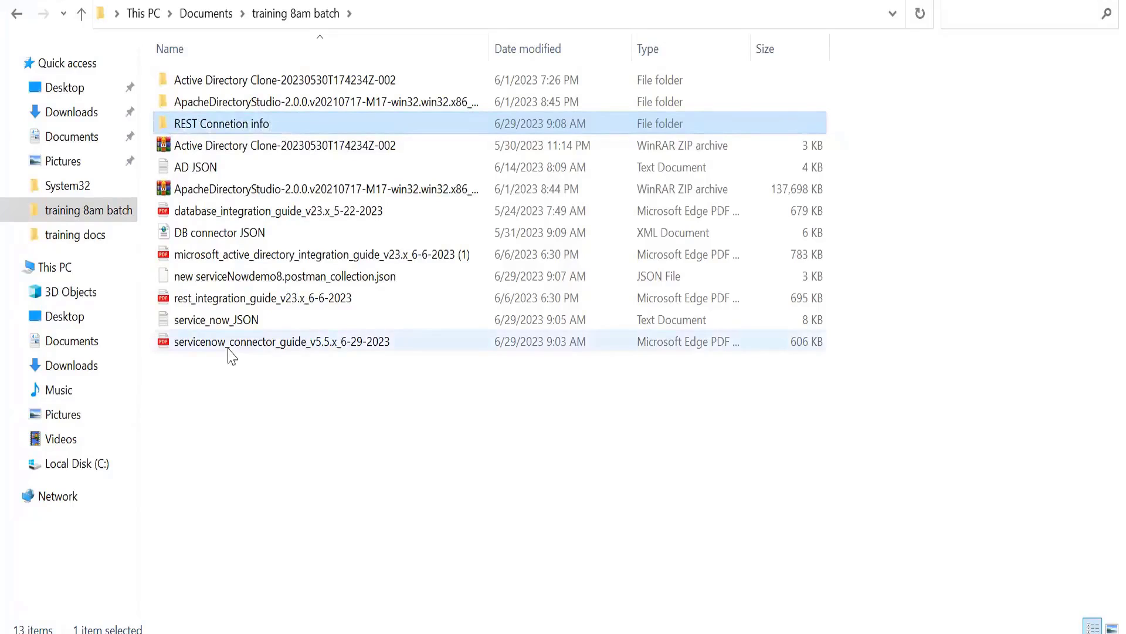
{"action": "left_click_drag", "start_coordinate": [228, 239], "coordinate": [217, 124]}
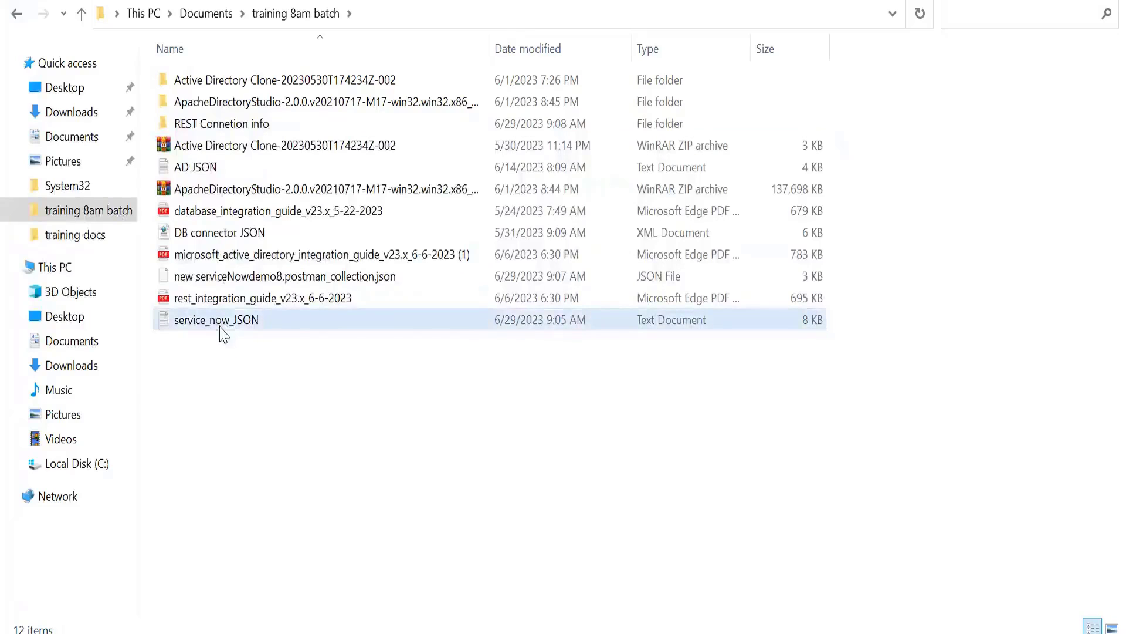
{"action": "left_click_drag", "start_coordinate": [222, 329], "coordinate": [228, 133]}
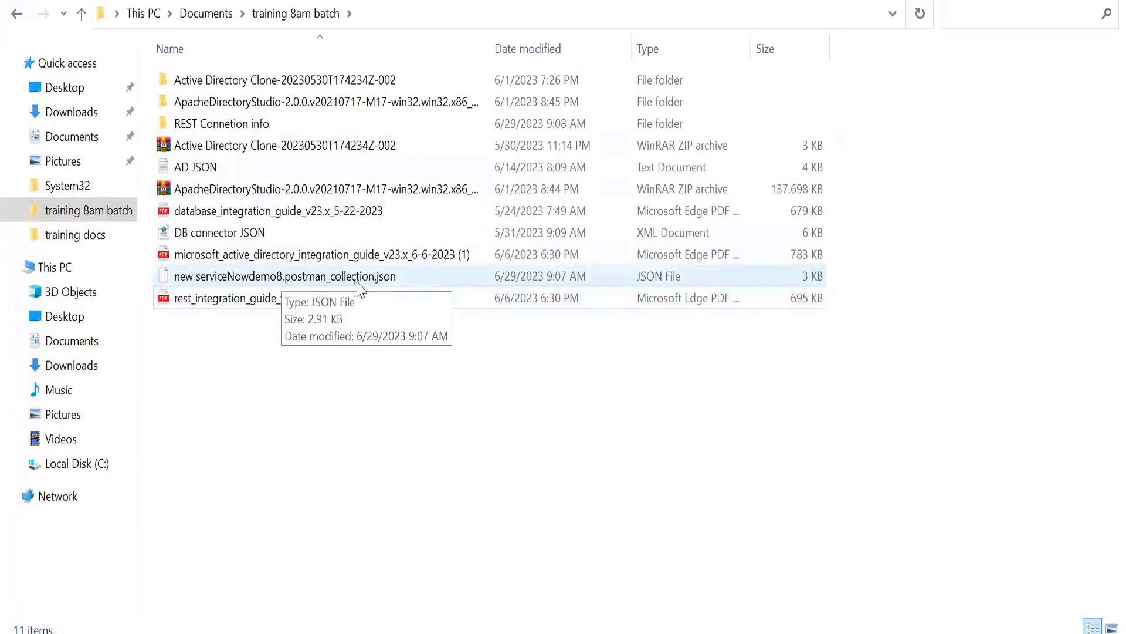
{"action": "mouse_move", "coordinate": [286, 283]}
{"action": "left_mouse_down"}
{"action": "mouse_move", "coordinate": [269, 258]}
{"action": "mouse_move", "coordinate": [259, 123]}
{"action": "left_mouse_up"}
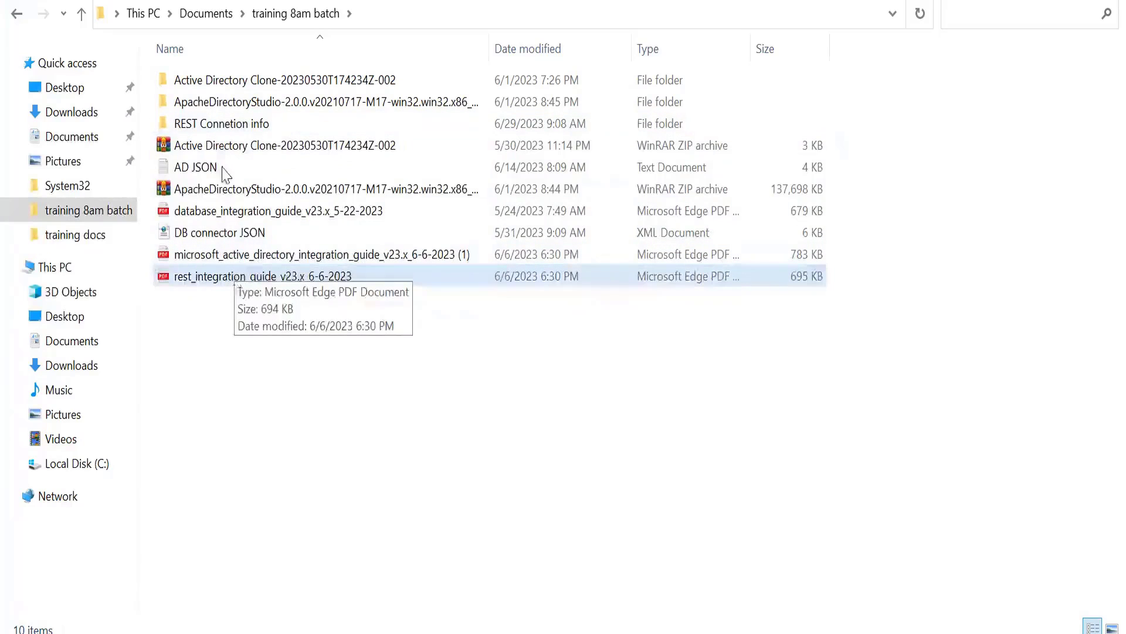
Step: Rename the "REST Connetion info" folder to "ServiceNow Connetion info"
{"action": "right_click", "coordinate": [220, 125]}
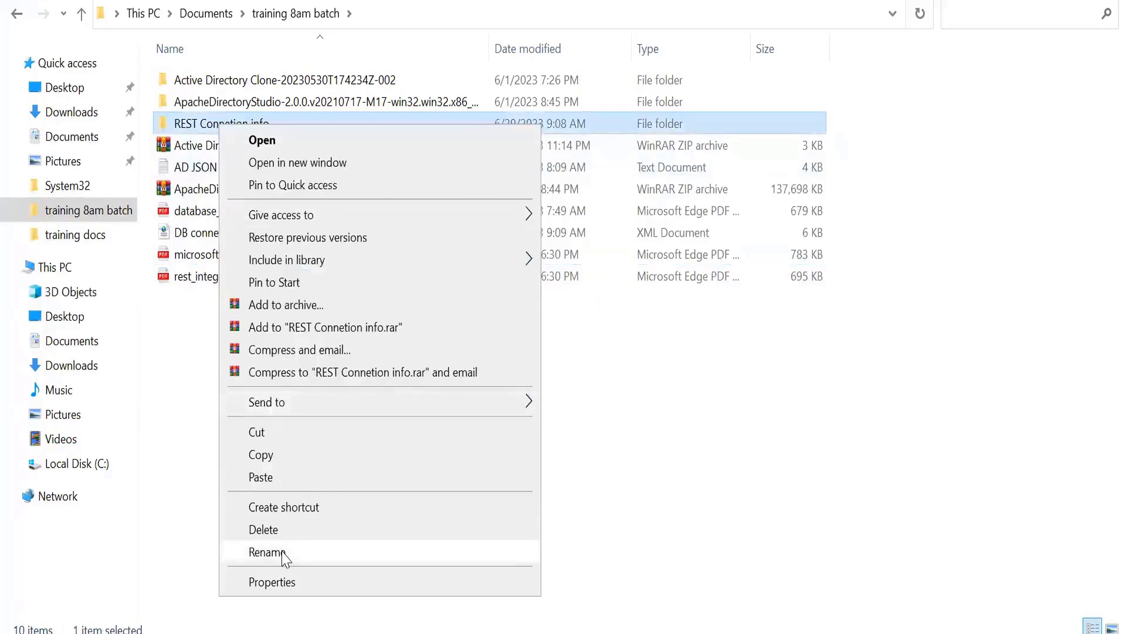
{"action": "left_click", "coordinate": [284, 554]}
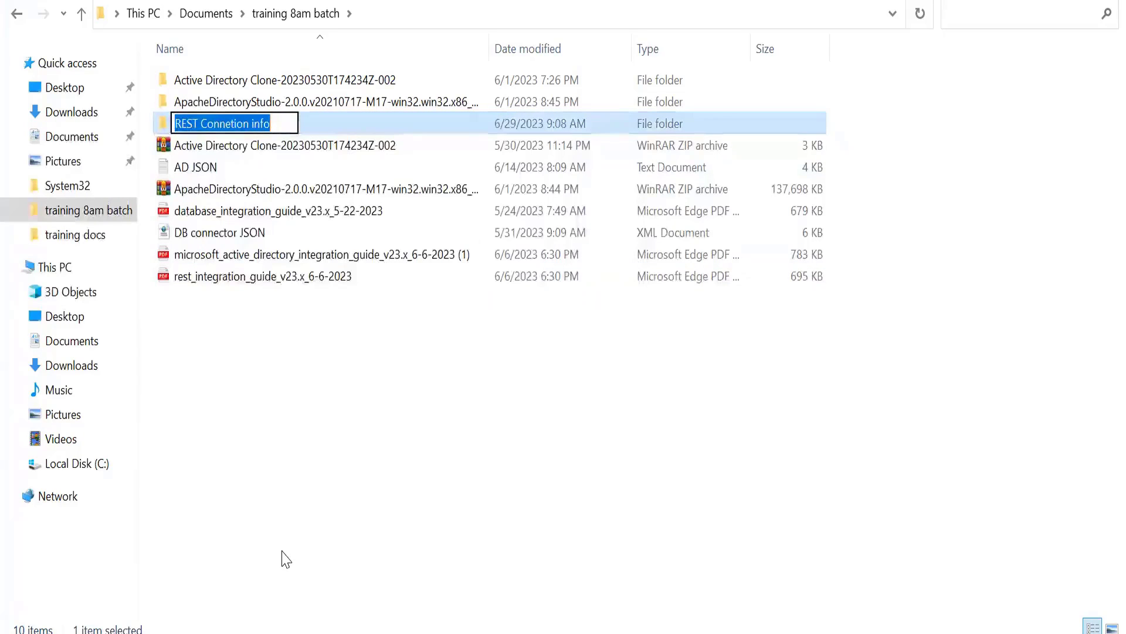
{"action": "key", "text": "Home"}
{"action": "type", "text": "Servi"}
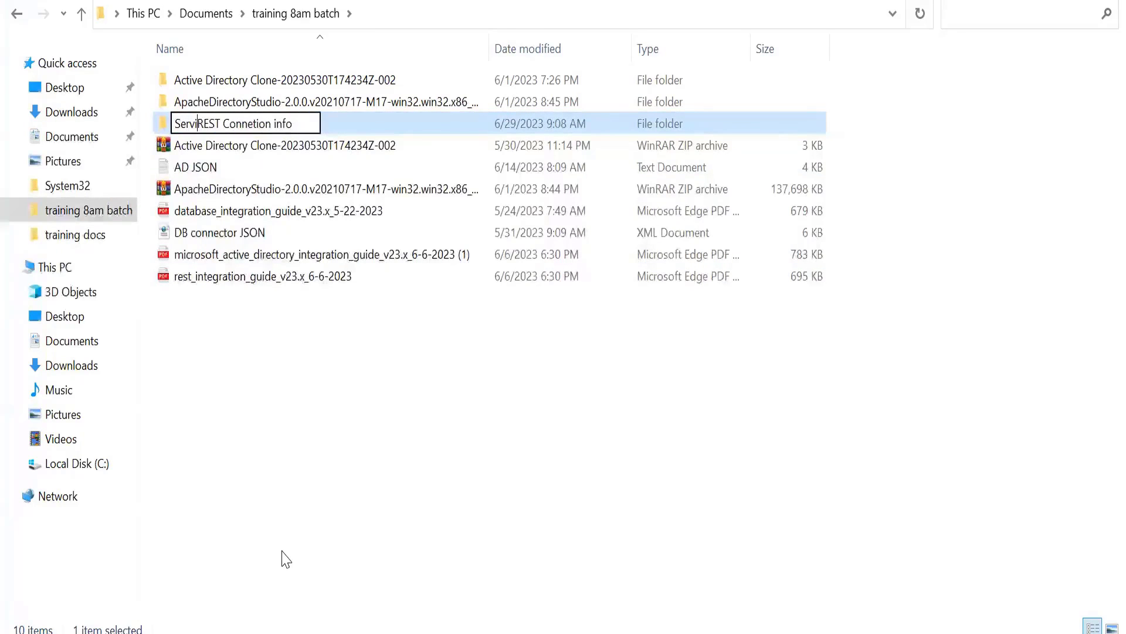
{"action": "type", "text": "ceNow"}
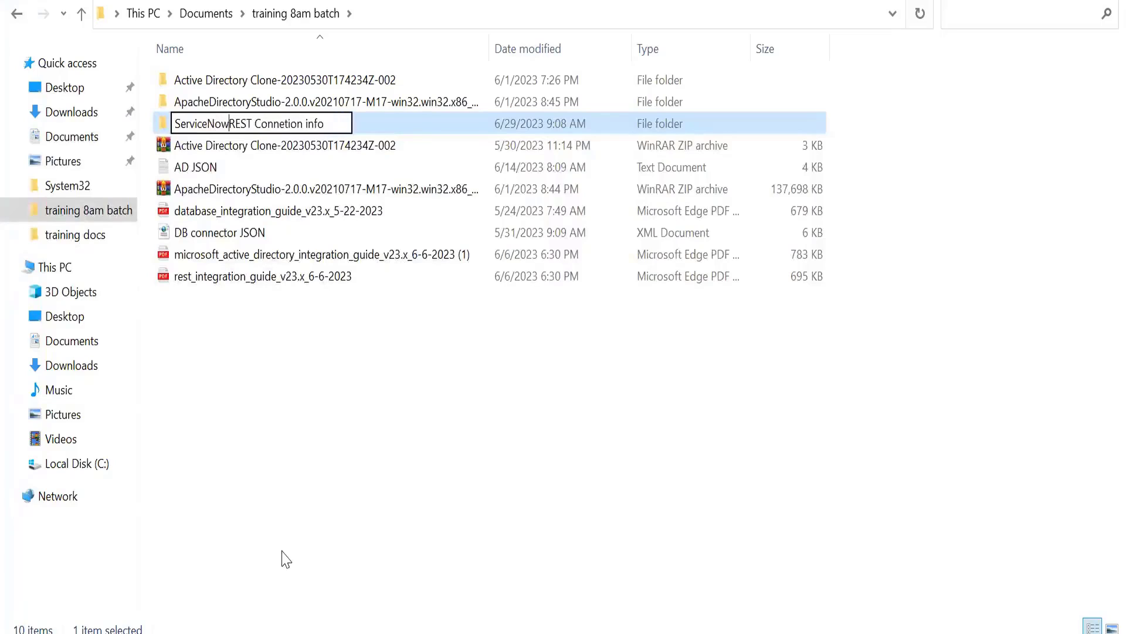
{"action": "key", "text": "Delete"}
{"action": "key", "text": "Delete"}
{"action": "key", "text": "Delete"}
{"action": "key", "text": "Delete"}
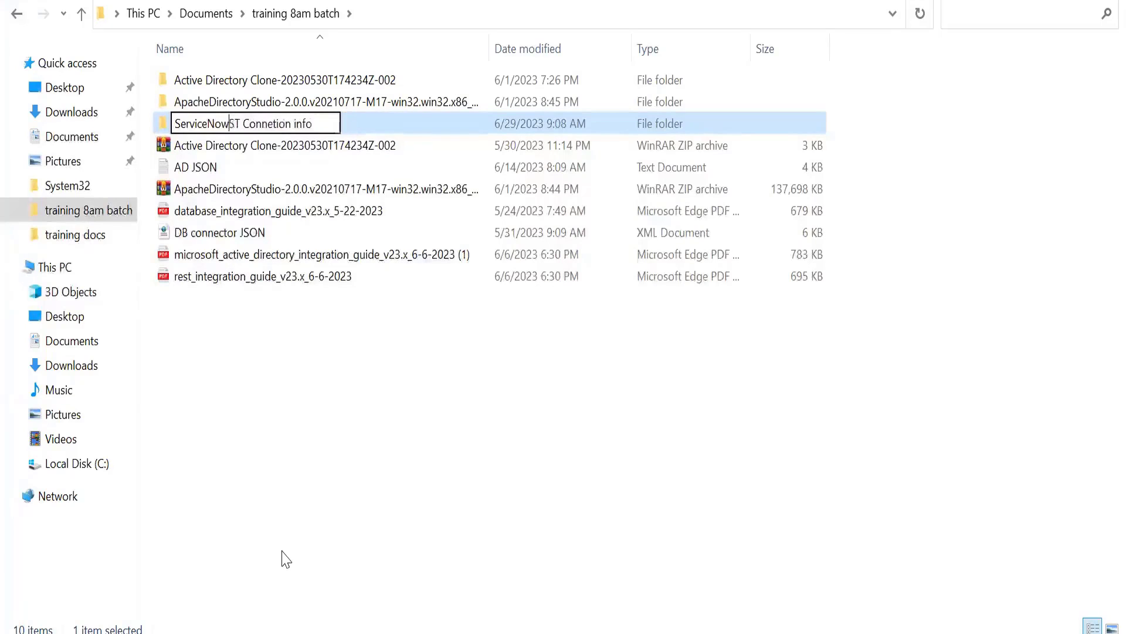
{"action": "key", "text": "Return"}
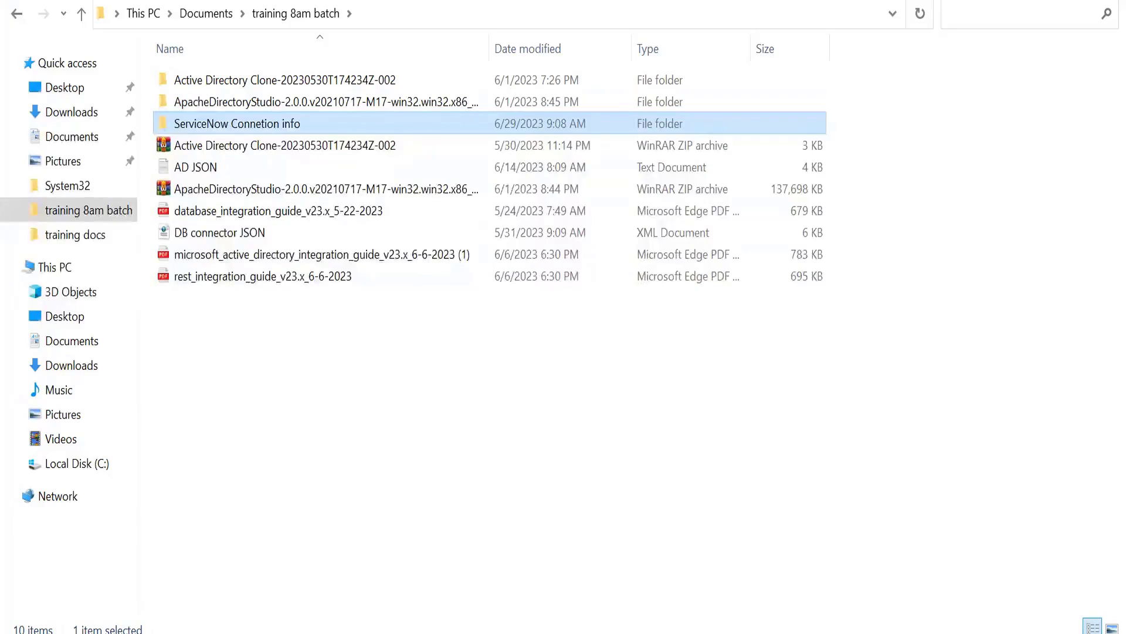
Step: Switch to Notepad++ and keep the moved service_now_JSON.txt file open in the editor
{"action": "key", "text": "alt+Tab"}
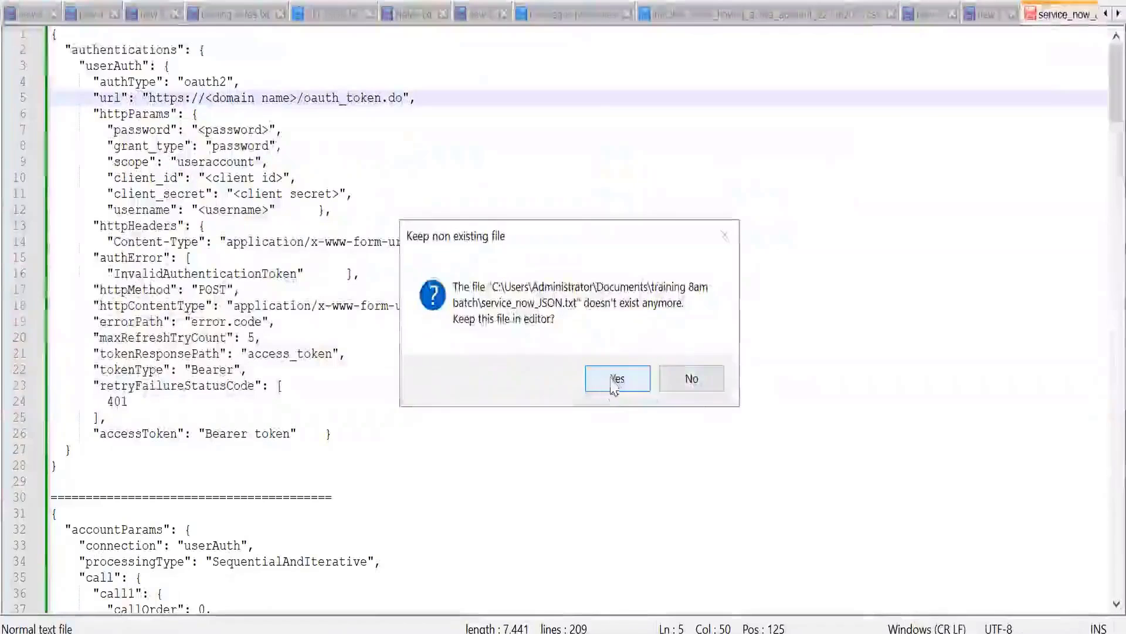
{"action": "left_click", "coordinate": [614, 377]}
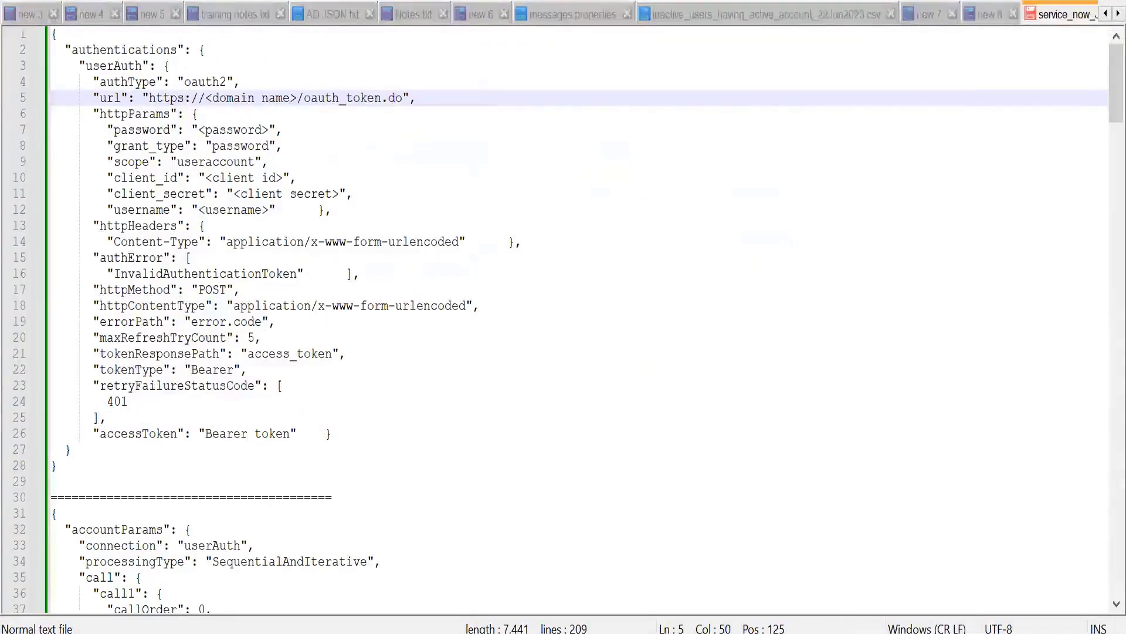
Step: Switch to Postman and open the connection request in the new serviceNowdemo8 collection
{"action": "key", "text": "alt+Tab"}
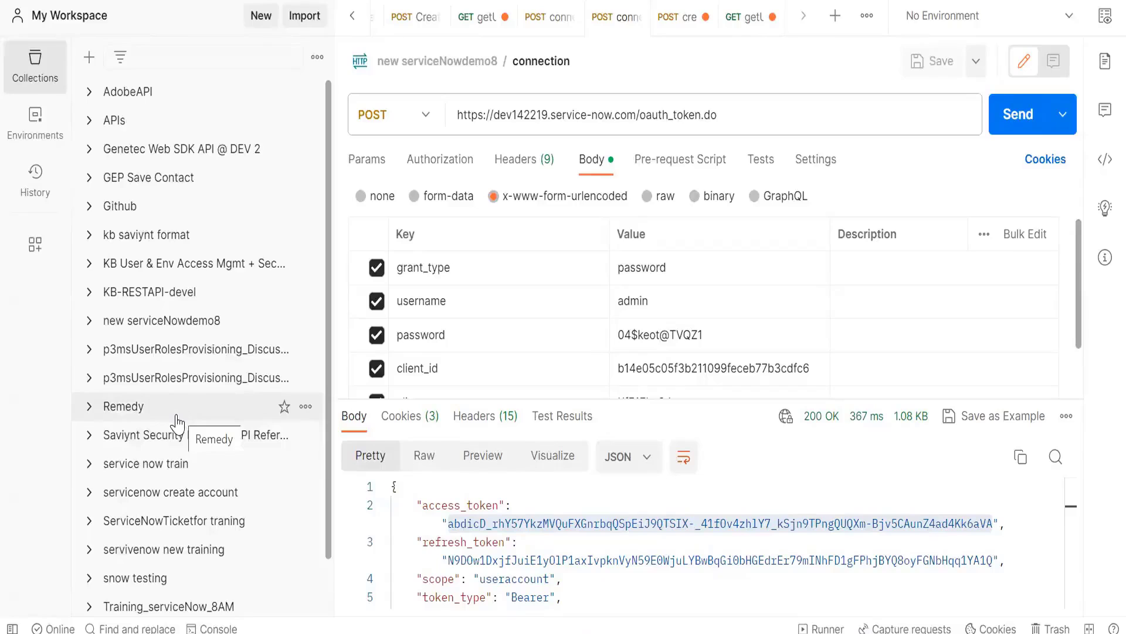
{"action": "scroll", "coordinate": [176, 421], "scroll_direction": "down", "scroll_amount": 1}
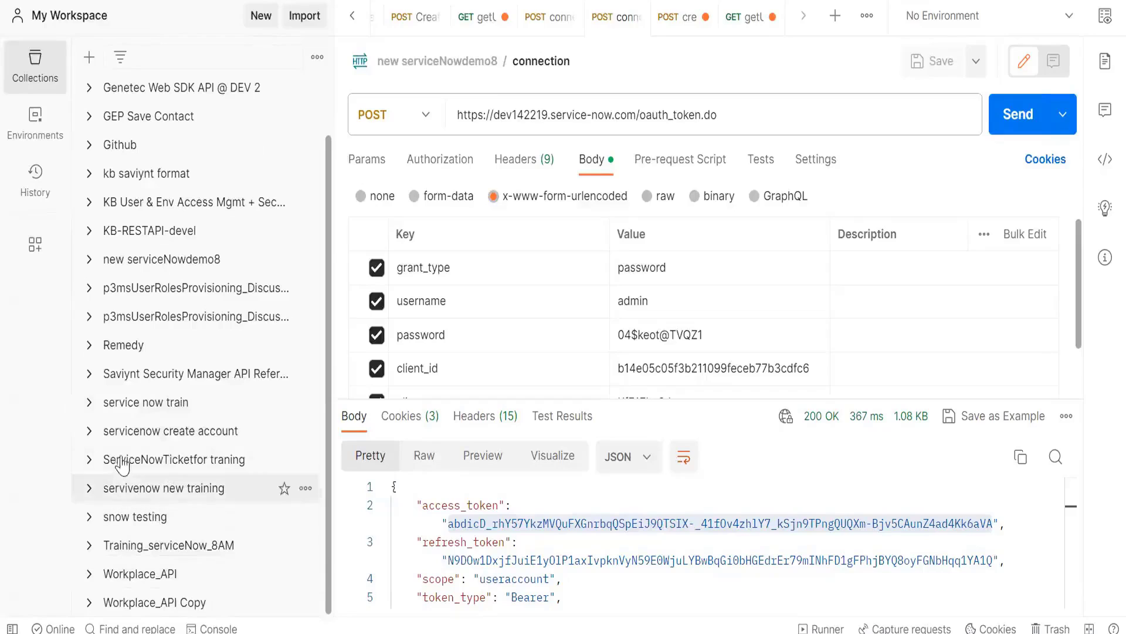
{"action": "scroll", "coordinate": [126, 381], "scroll_direction": "up", "scroll_amount": 1}
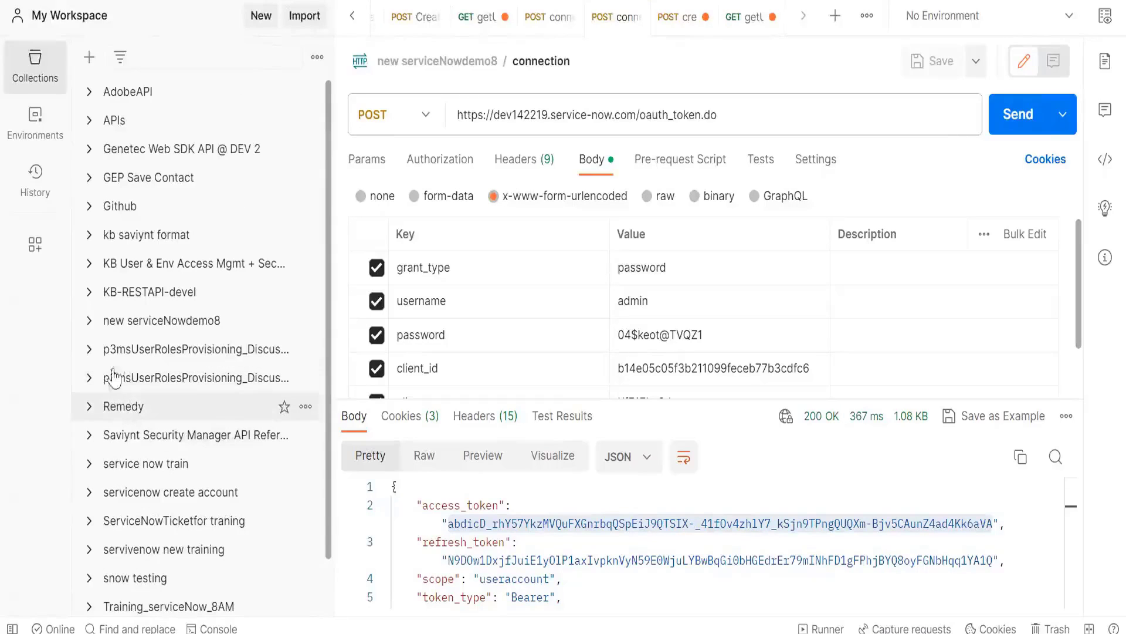
{"action": "left_click", "coordinate": [89, 322]}
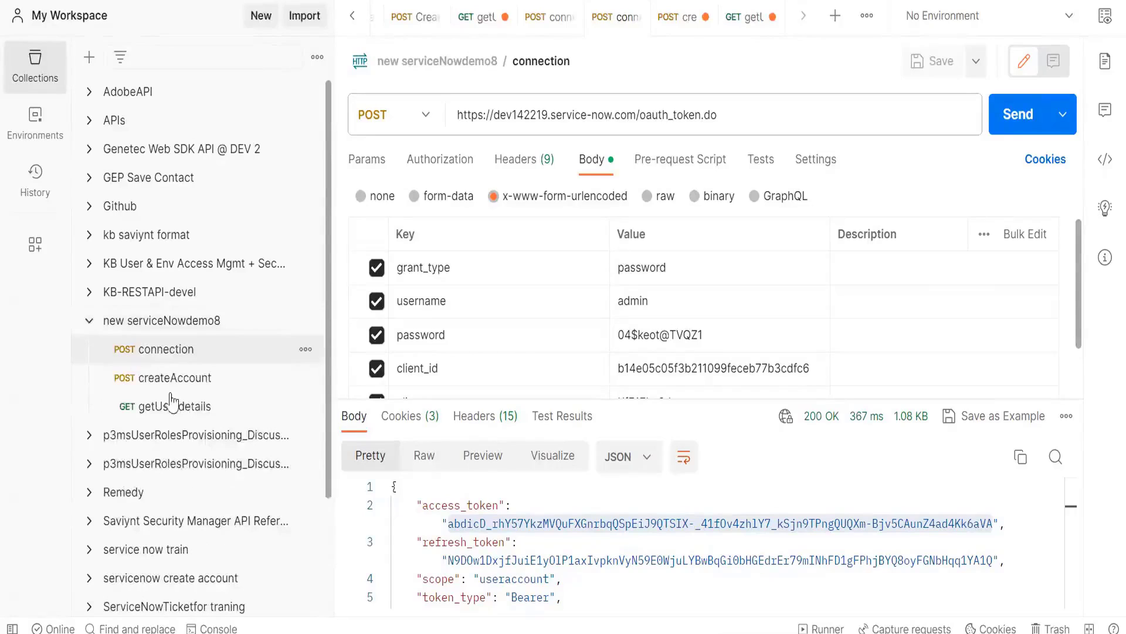
{"action": "left_click", "coordinate": [169, 356]}
{"action": "left_click", "coordinate": [738, 122]}
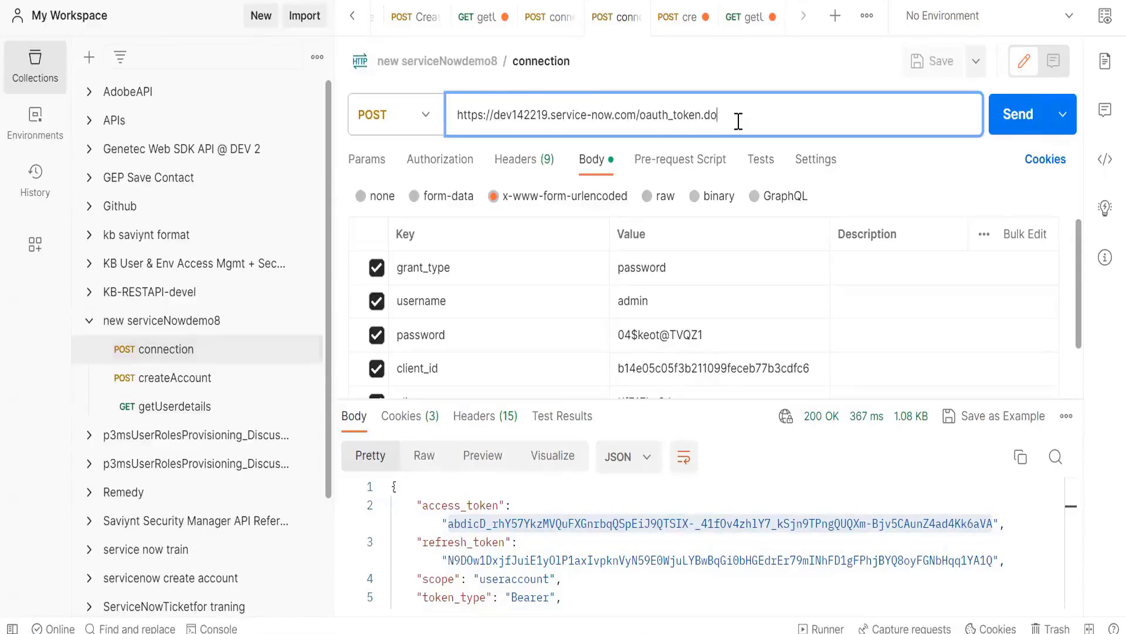
{"action": "key", "text": "ctrl+a"}
{"action": "key", "text": "ctrl+c"}
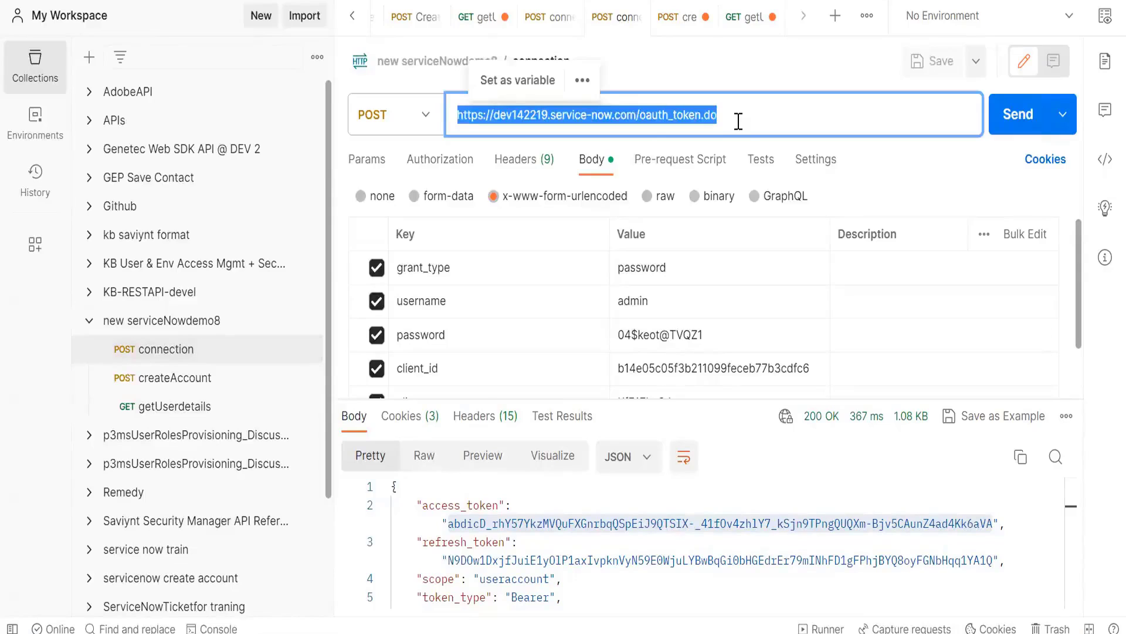
{"action": "key", "text": "alt+Tab"}
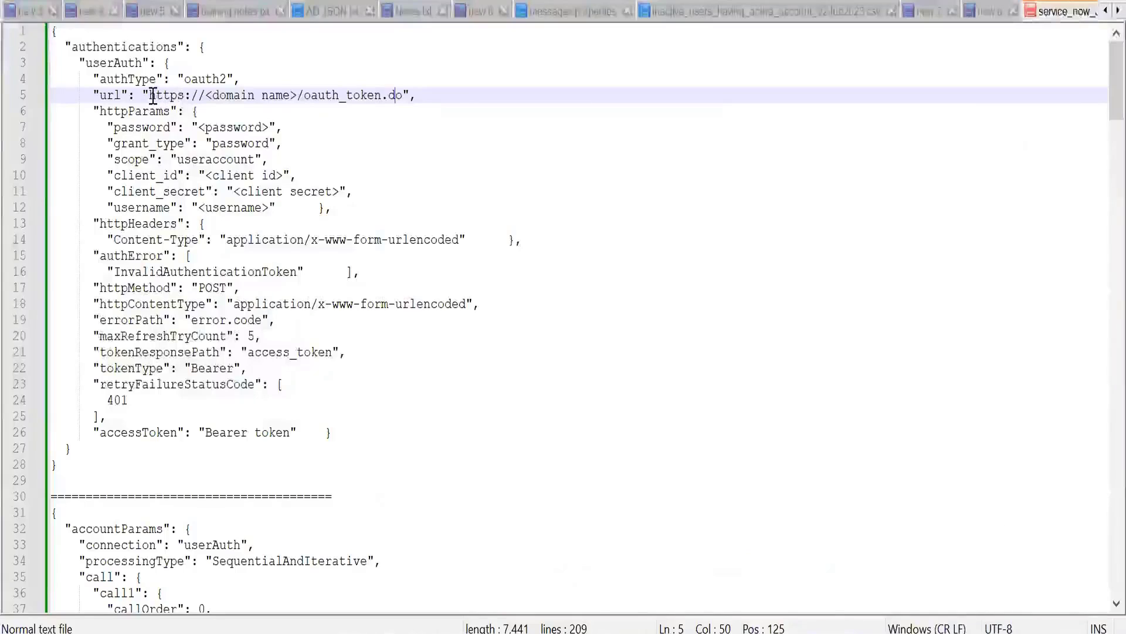
{"action": "left_click_drag", "start_coordinate": [151, 96], "coordinate": [402, 99]}
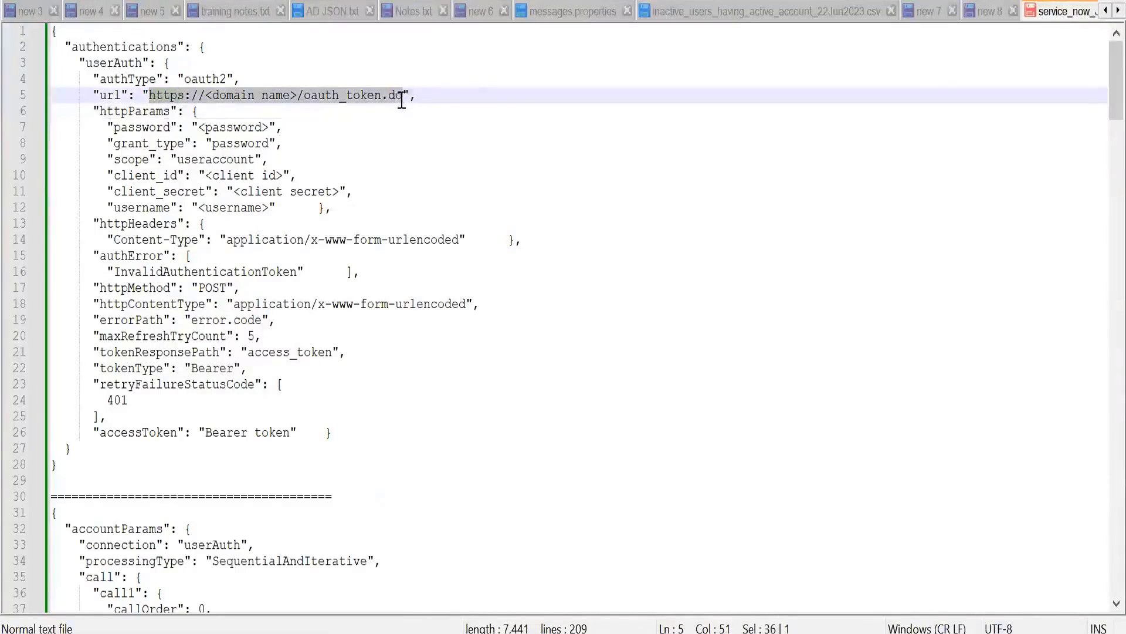
{"action": "key", "text": "ctrl+v"}
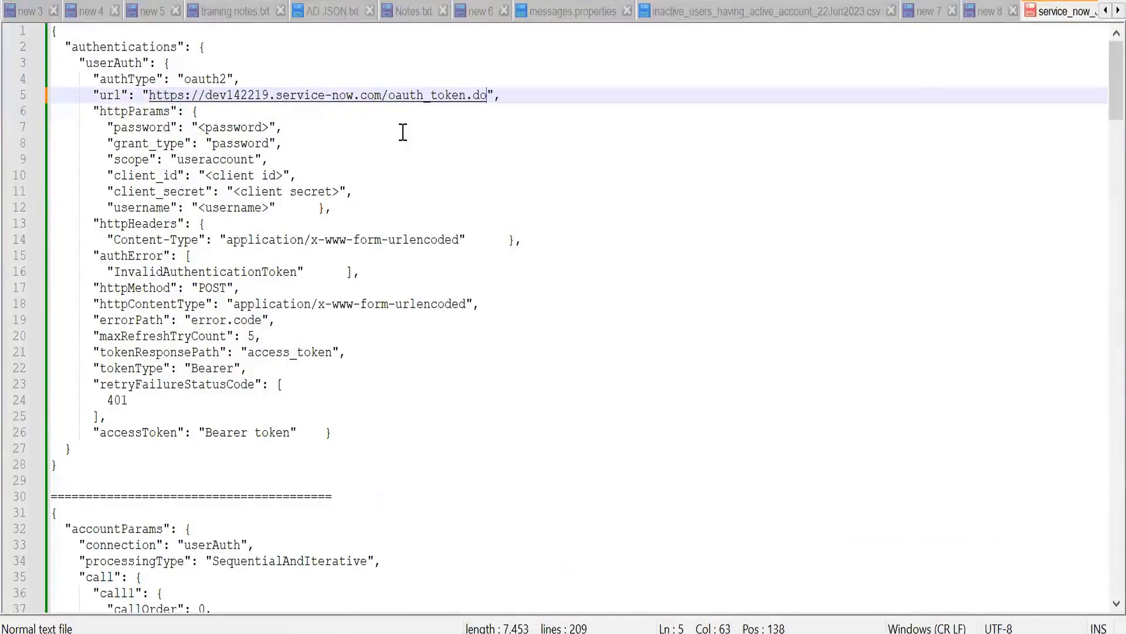
Step: Compare the httpParams section of the JSON with the x-www-form-urlencoded body parameters of the Postman connection request
{"action": "double_click", "coordinate": [156, 112]}
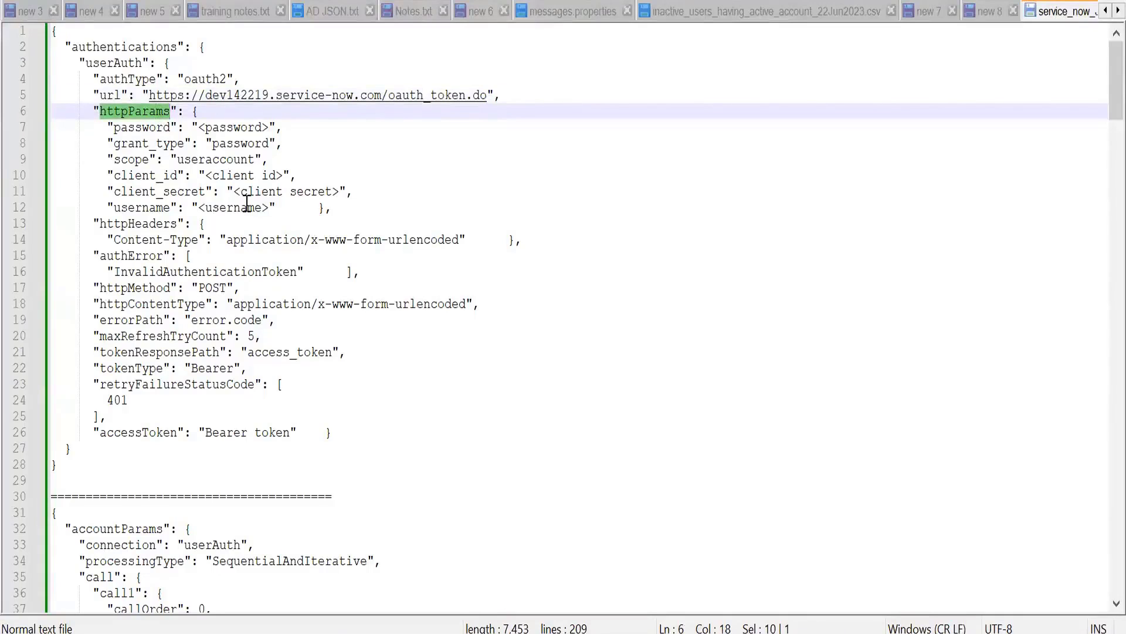
{"action": "key", "text": "alt+Tab"}
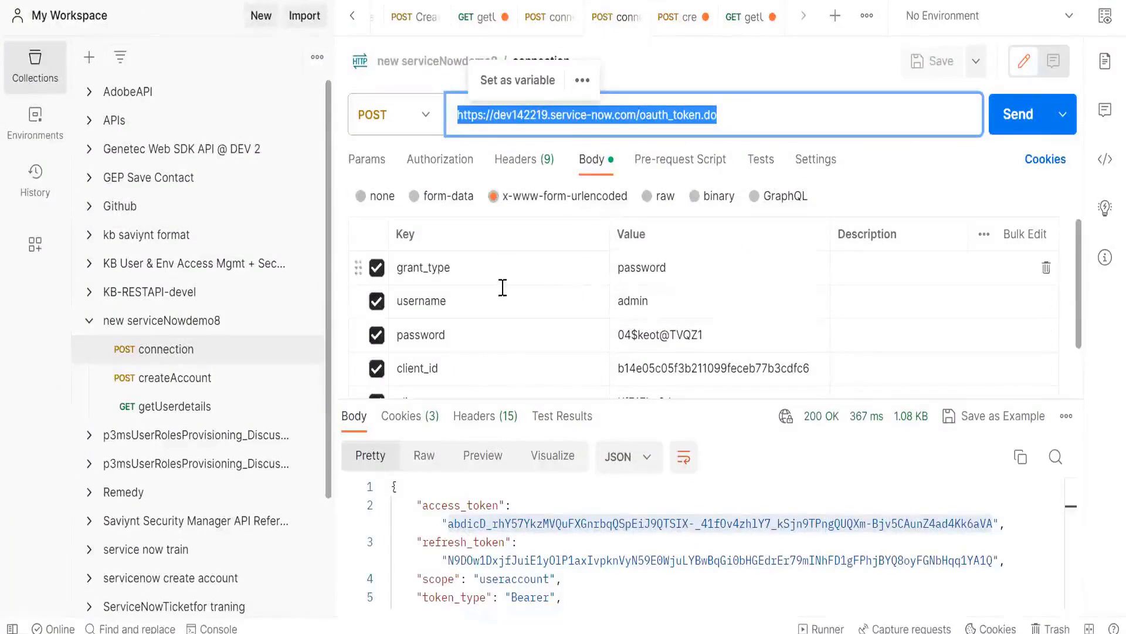
{"action": "left_click", "coordinate": [600, 167]}
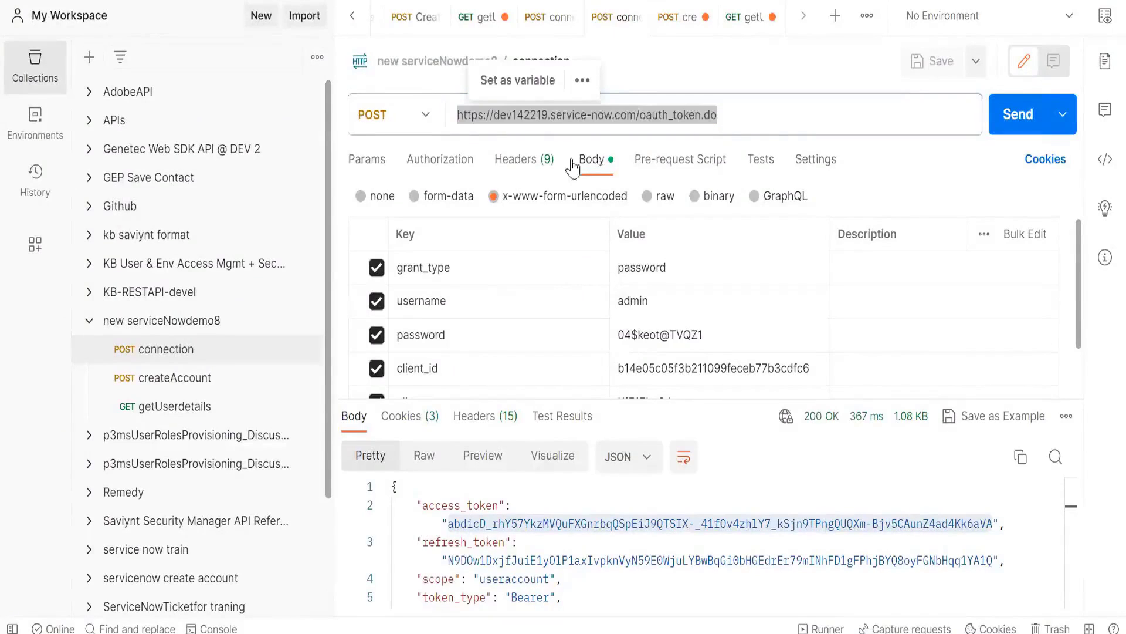
{"action": "key", "text": "alt+Tab"}
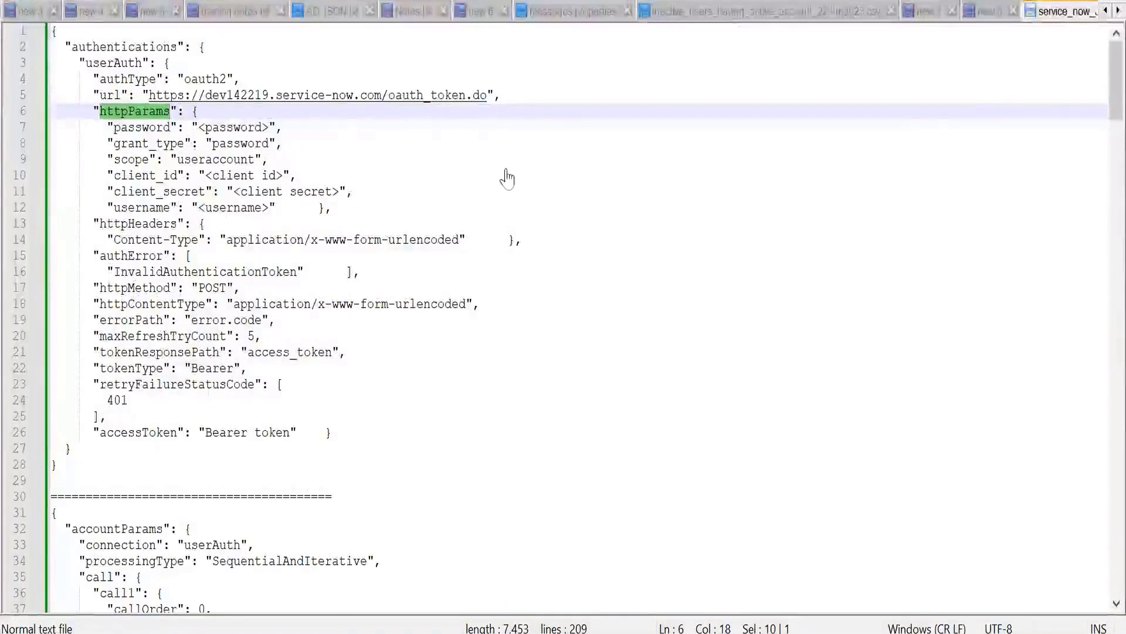
{"action": "key", "text": "alt+Tab"}
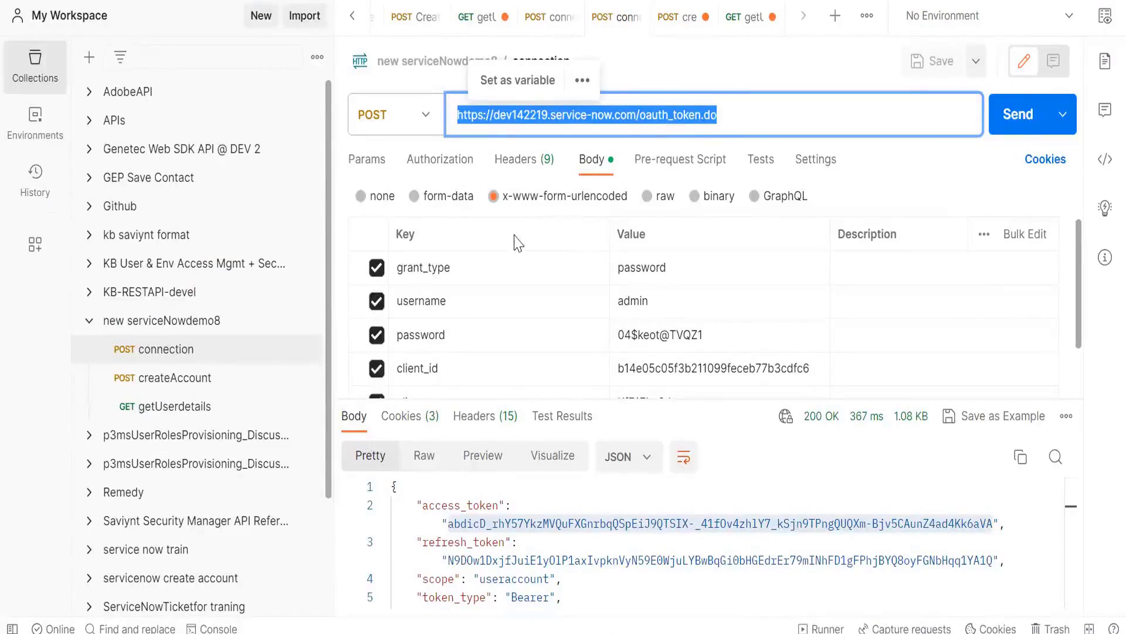
{"action": "left_click", "coordinate": [463, 271]}
{"action": "double_click", "coordinate": [463, 271]}
Step: Return to Notepad++ and review the httpParams entries password, grant_type, scope, client_id and client_secret line by line
{"action": "key", "text": "alt+Tab"}
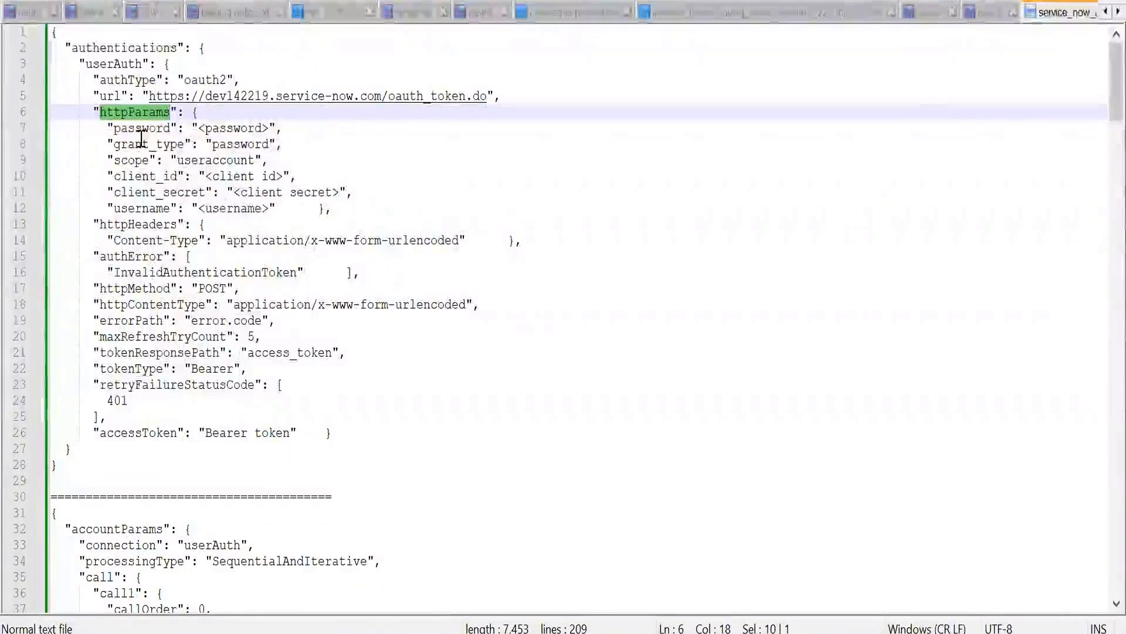
{"action": "left_click", "coordinate": [141, 128]}
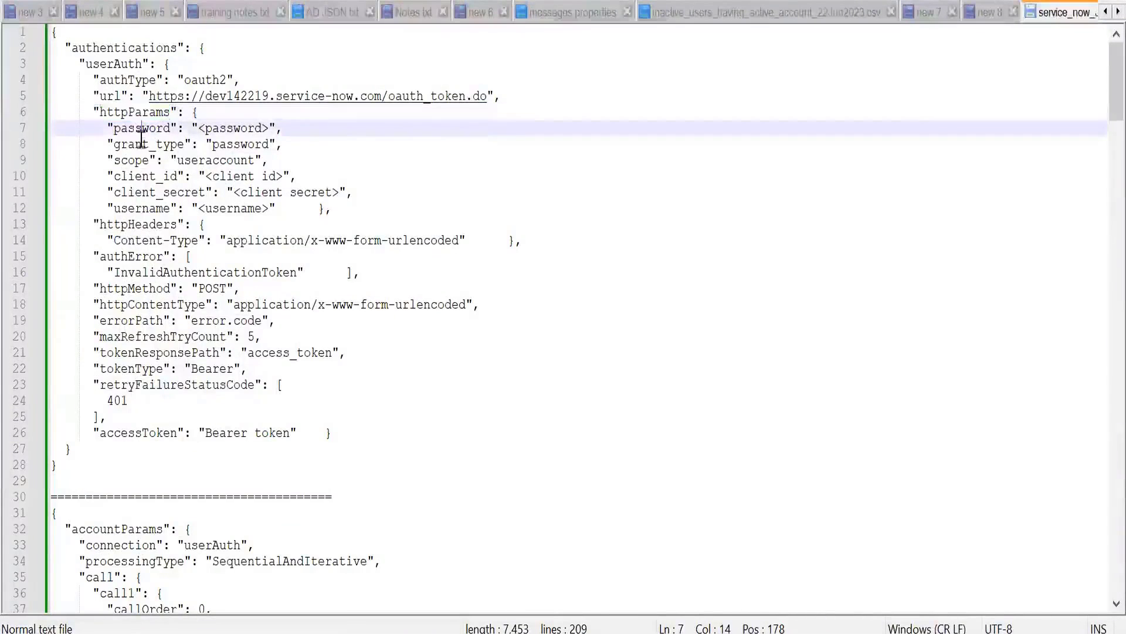
{"action": "left_click", "coordinate": [142, 144]}
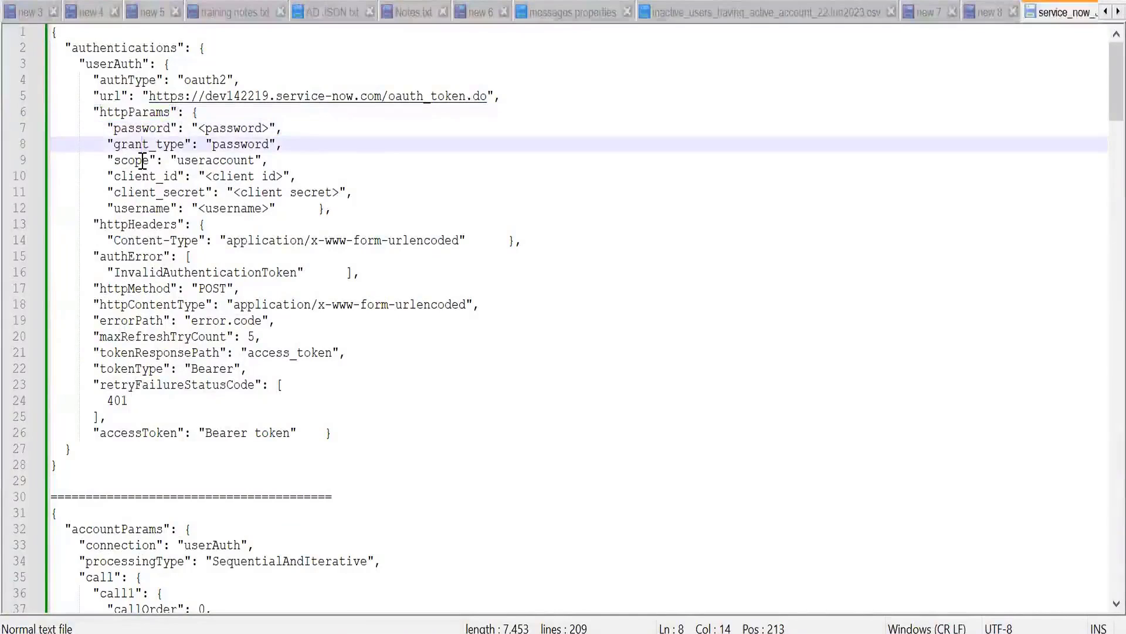
{"action": "left_click", "coordinate": [142, 161]}
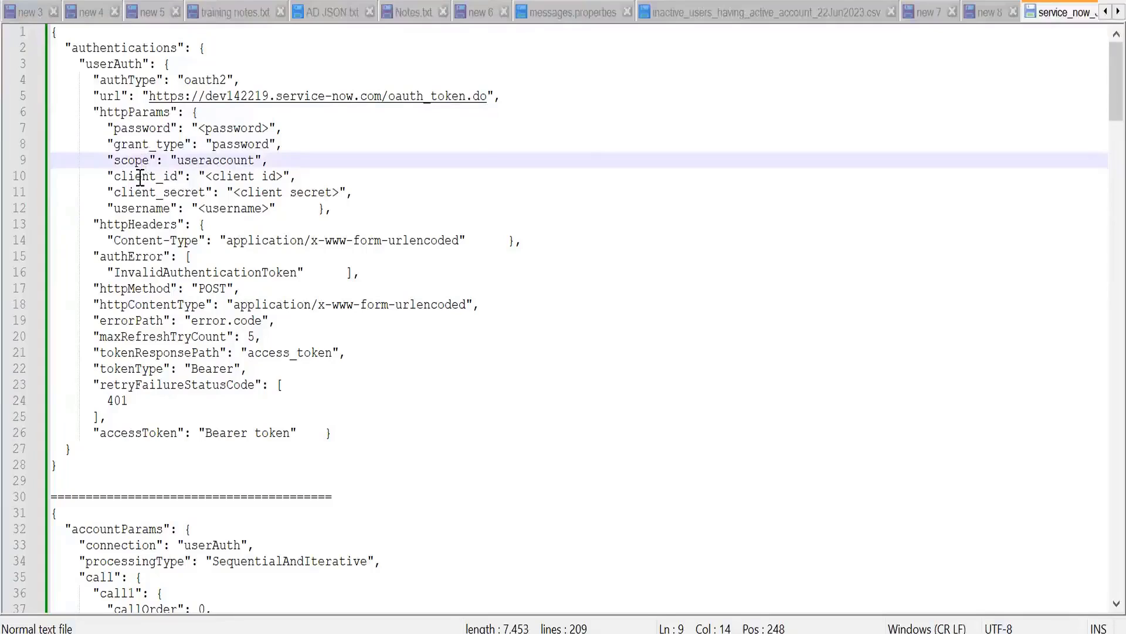
{"action": "left_click", "coordinate": [141, 176]}
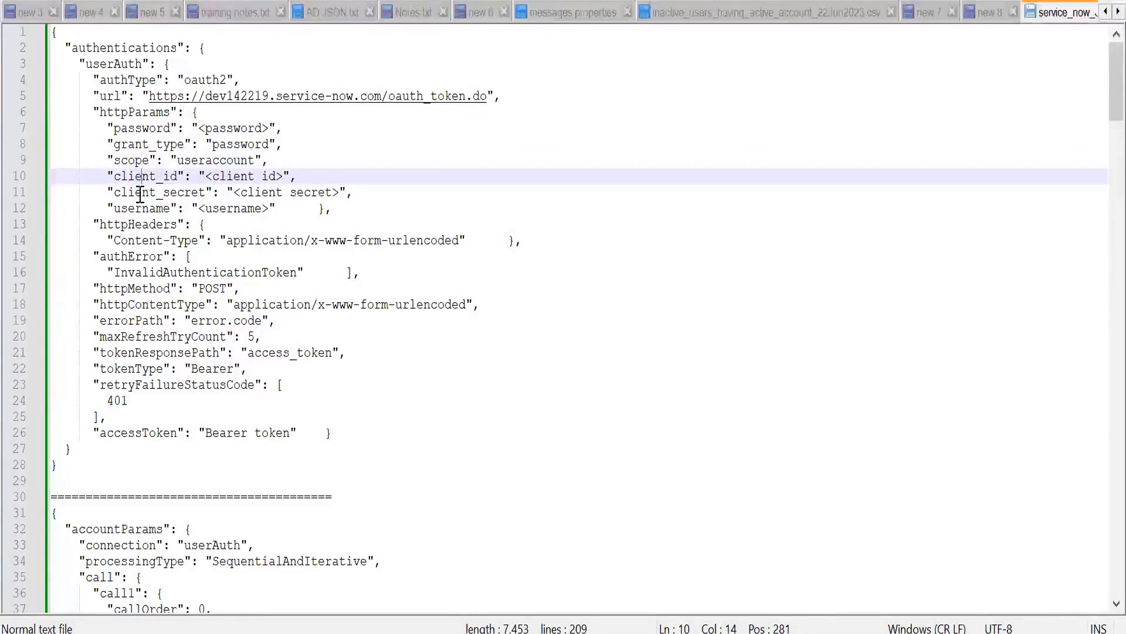
{"action": "left_click", "coordinate": [140, 192]}
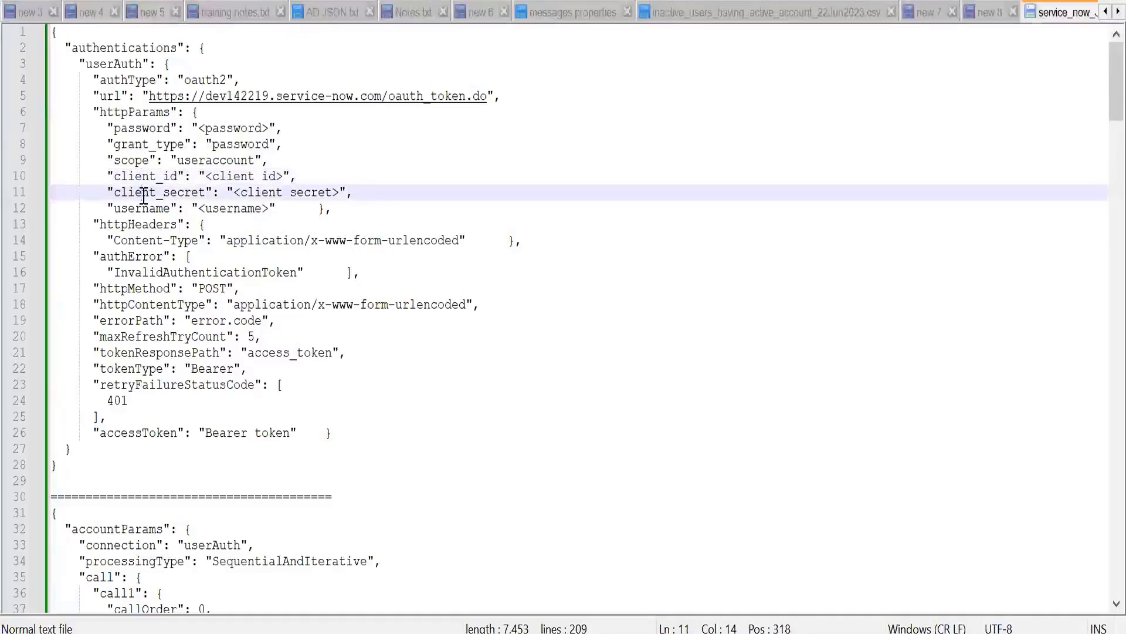
Step: Compare the grant_type value in the Postman connection request with the grant_type entry in the Notepad++ JSON
{"action": "left_click", "coordinate": [141, 207]}
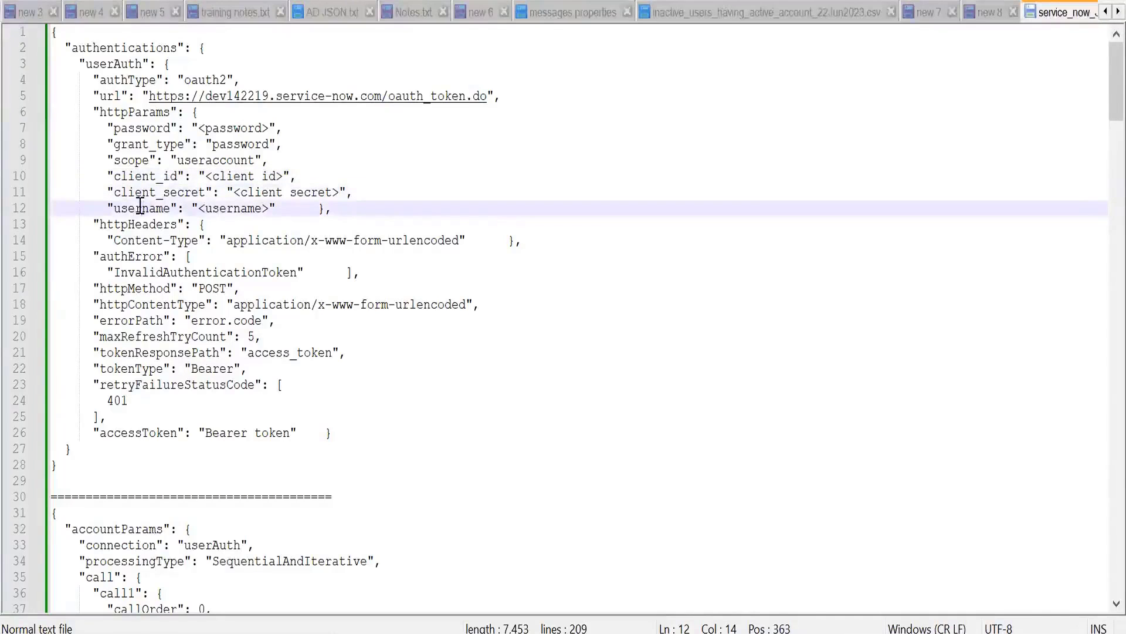
{"action": "key", "text": "alt+Tab"}
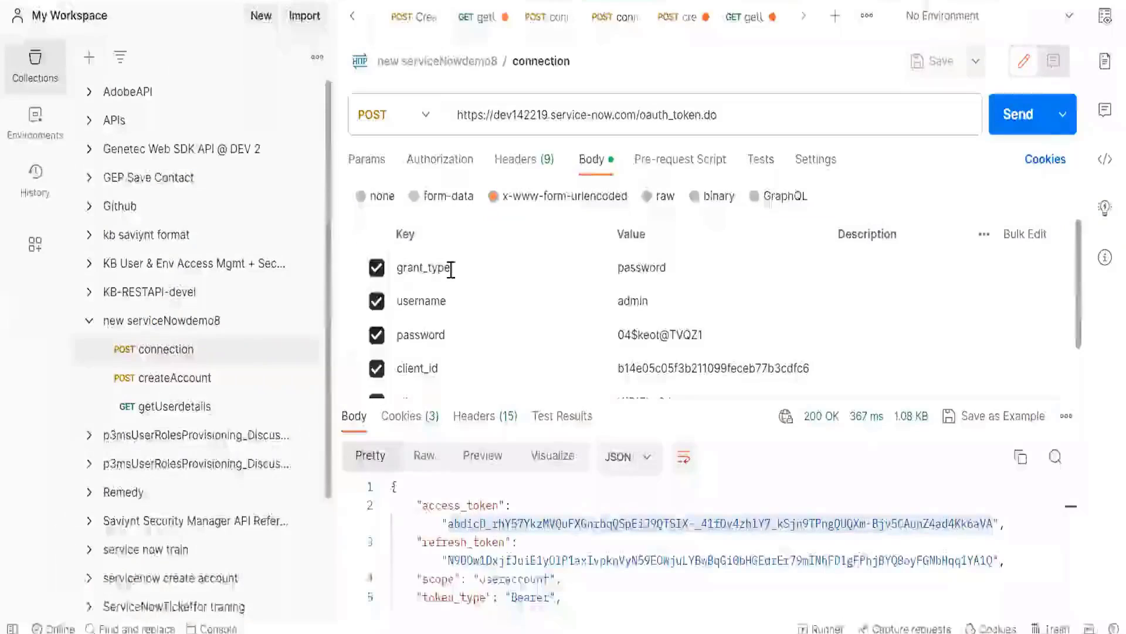
{"action": "double_click", "coordinate": [640, 268]}
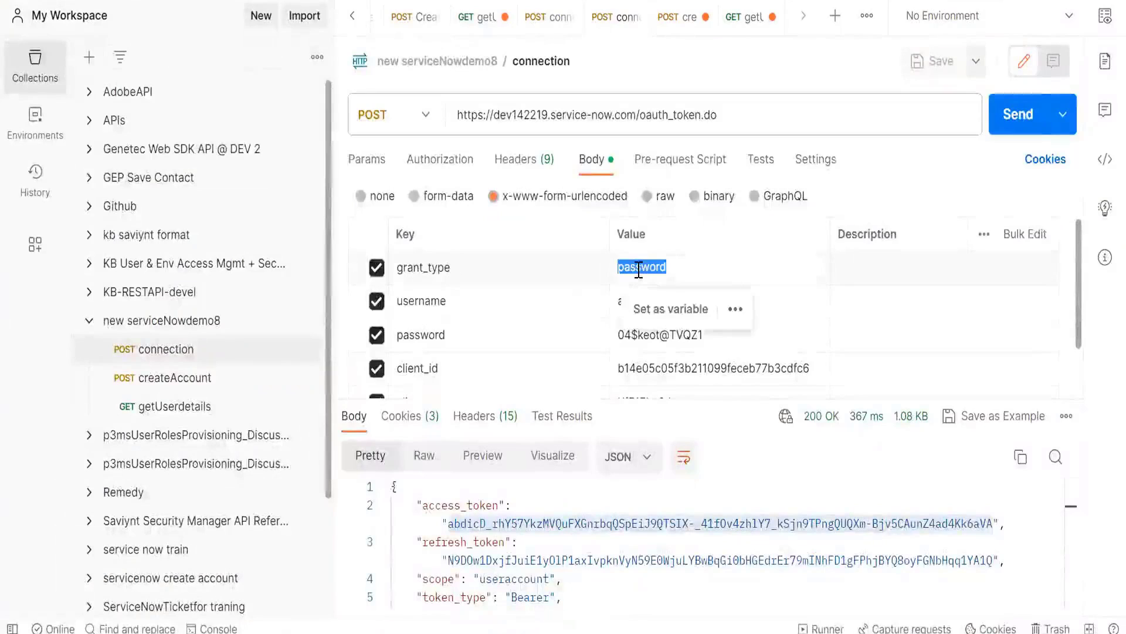
{"action": "key", "text": "alt+Tab"}
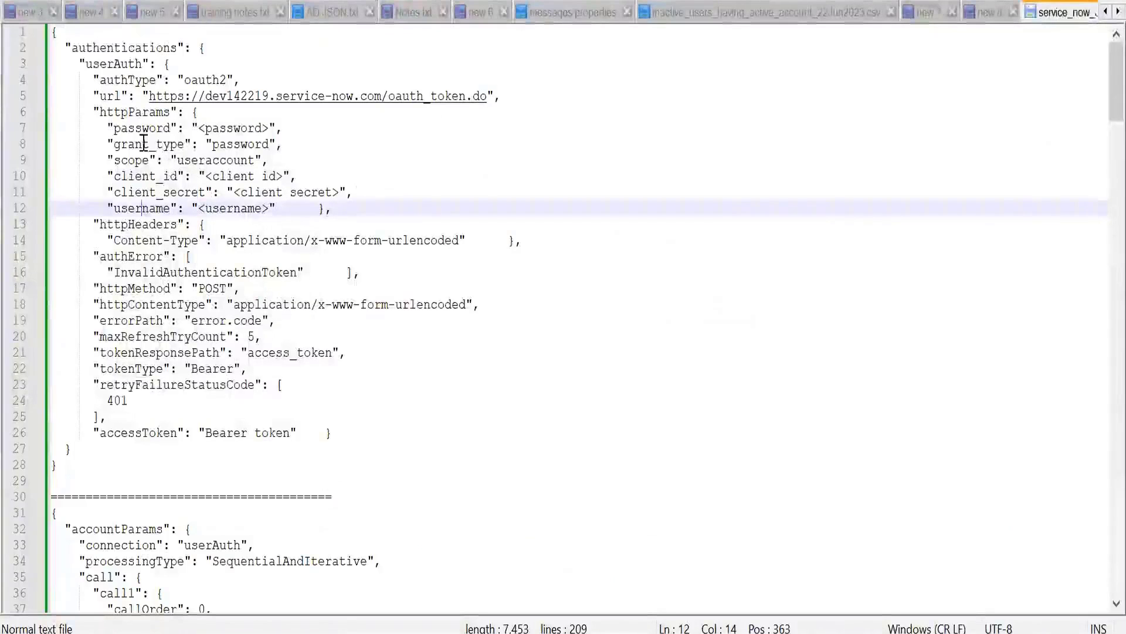
{"action": "double_click", "coordinate": [246, 146]}
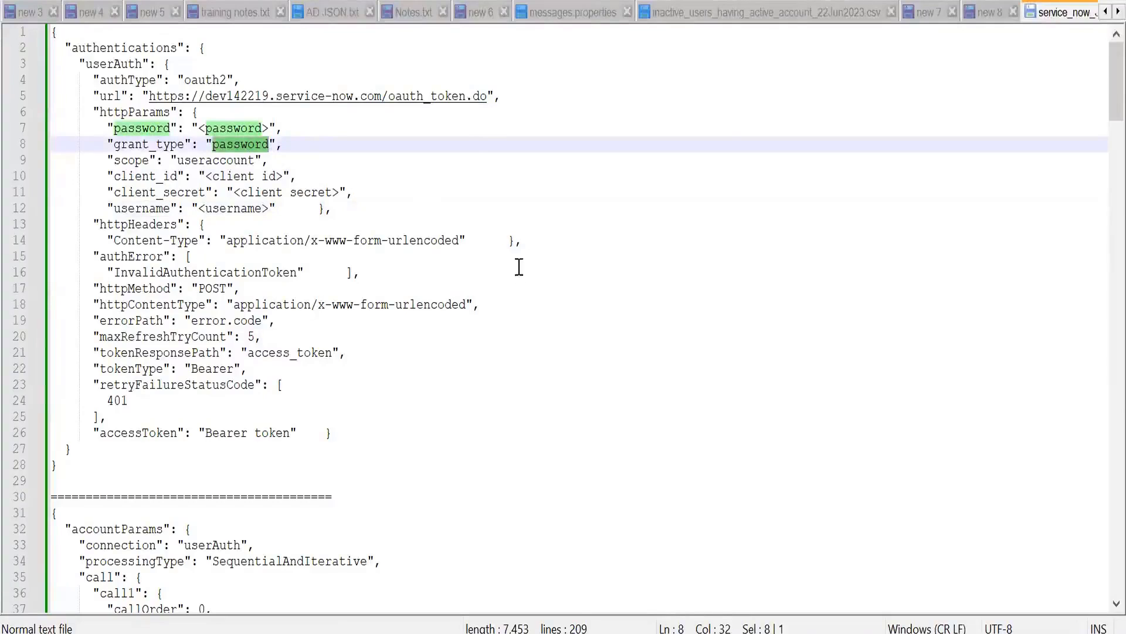
Step: Replace the JSON's username placeholder with admin from the Postman request, and put the closing httpParams brace on its own line
{"action": "key", "text": "alt+Tab"}
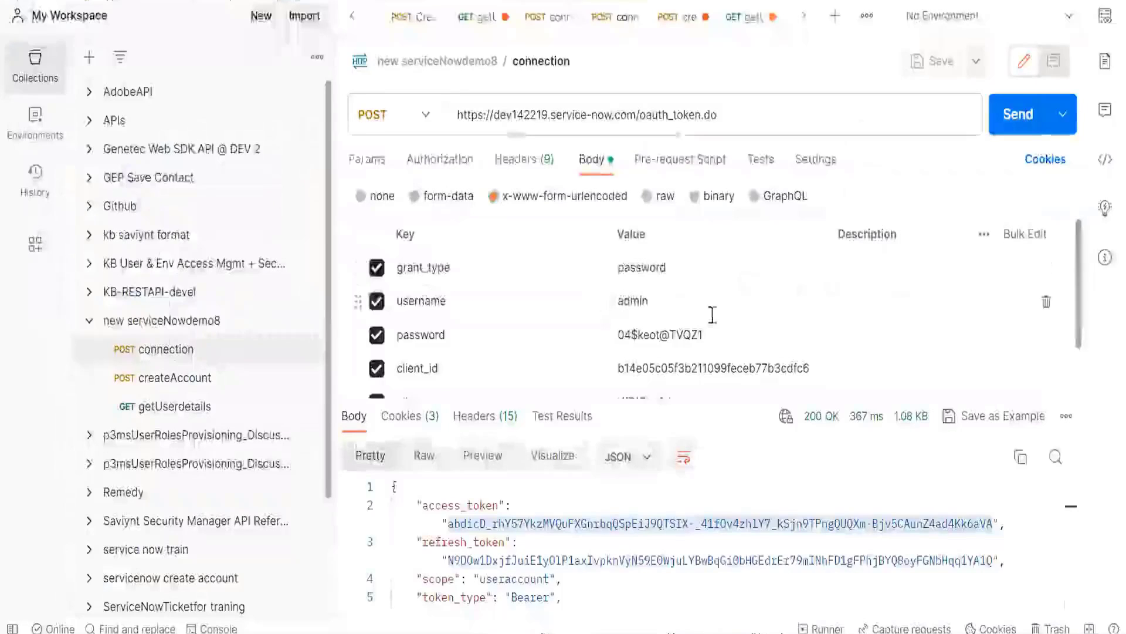
{"action": "left_click", "coordinate": [673, 311]}
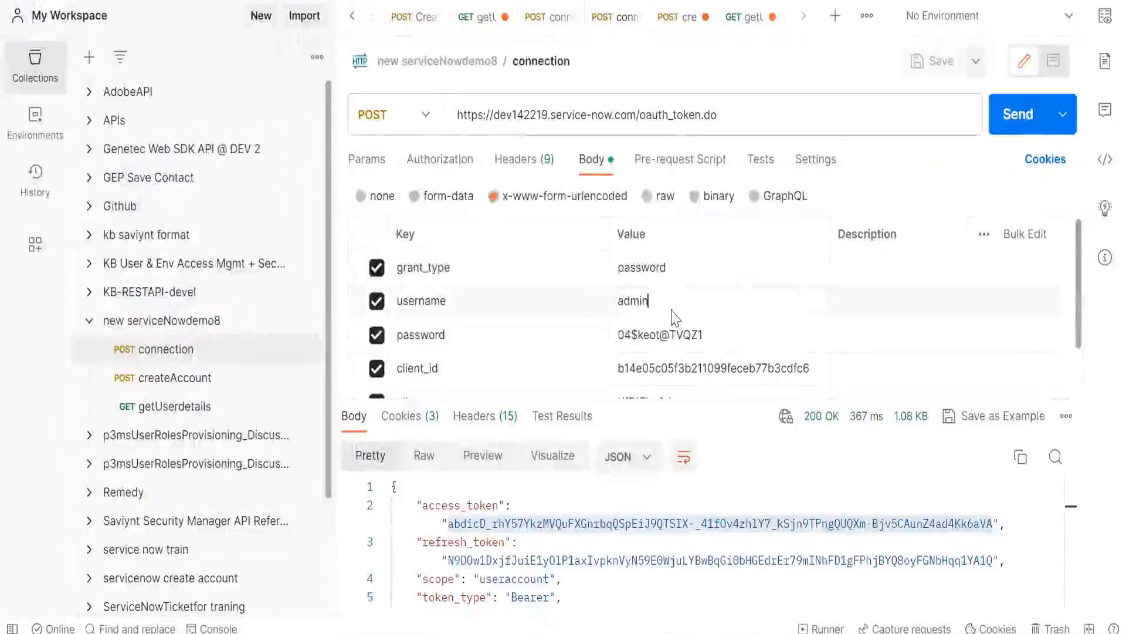
{"action": "key", "text": "alt+Tab"}
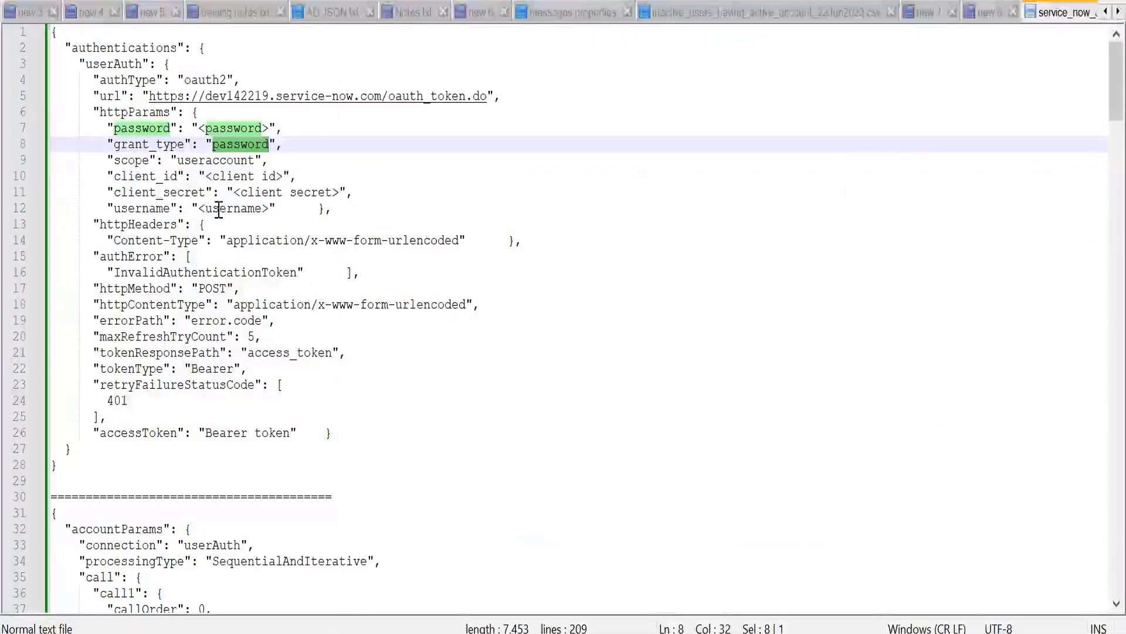
{"action": "key", "text": "alt+Tab"}
{"action": "double_click", "coordinate": [633, 302]}
{"action": "key", "text": "alt+Tab"}
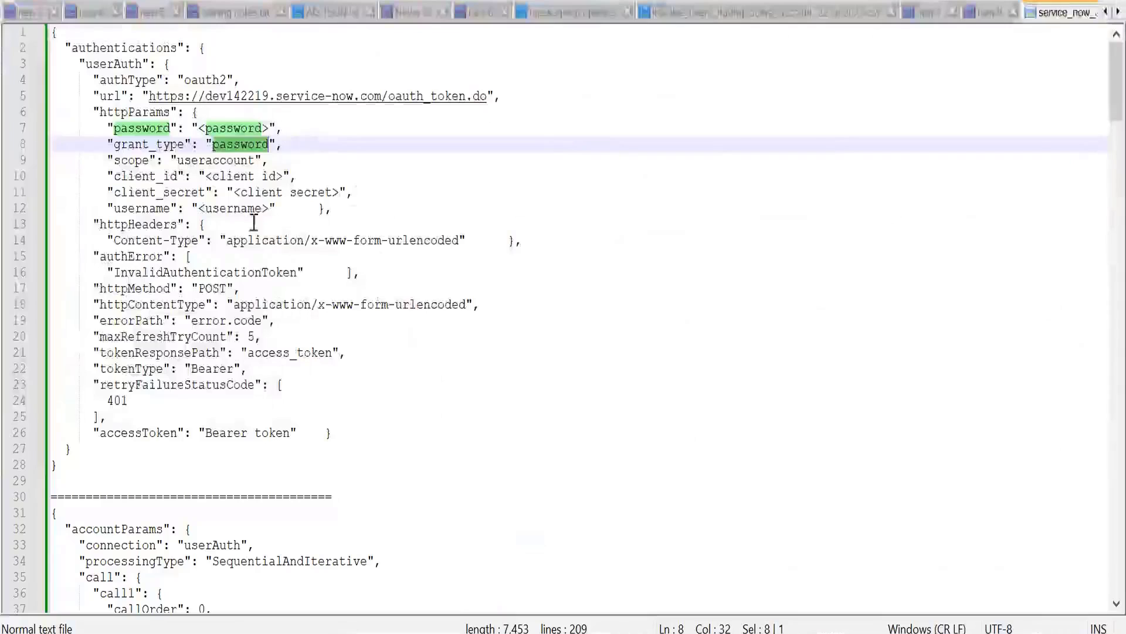
{"action": "double_click", "coordinate": [234, 210]}
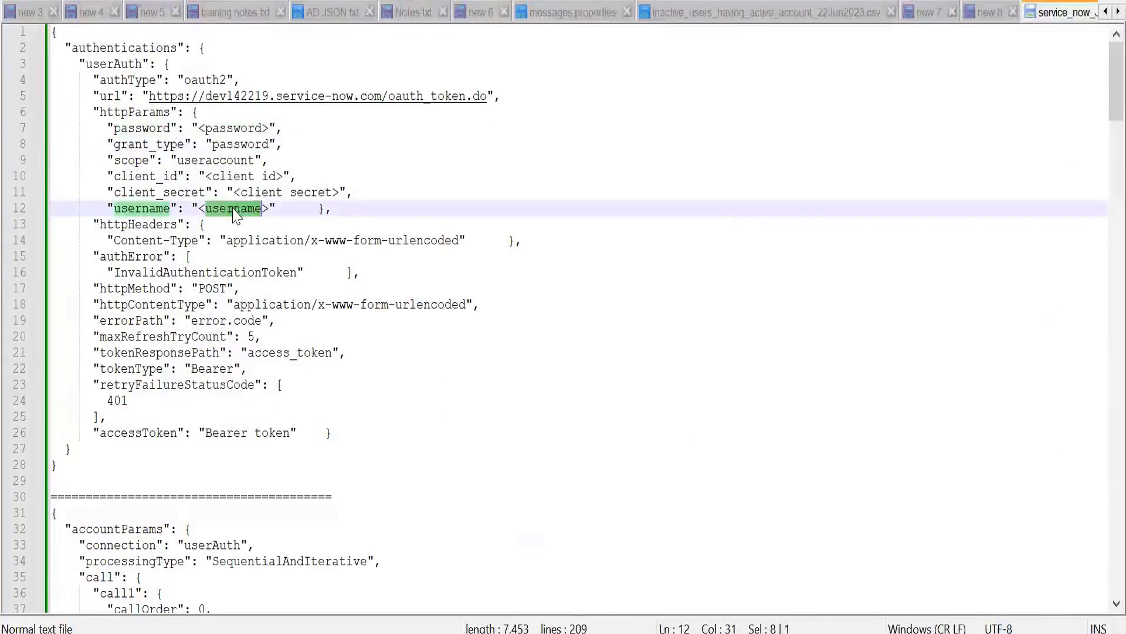
{"action": "key", "text": "Delete"}
{"action": "key", "text": "BackSpace"}
{"action": "key", "text": "Delete"}
{"action": "type", "text": "admin"}
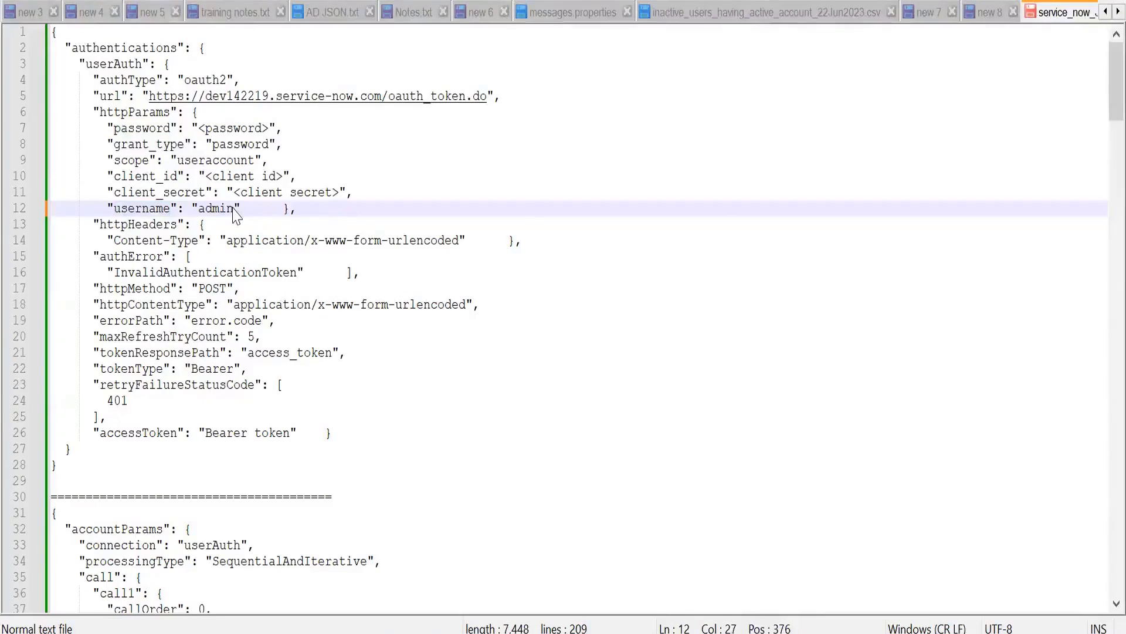
{"action": "left_click", "coordinate": [284, 210]}
{"action": "key", "text": "Return"}
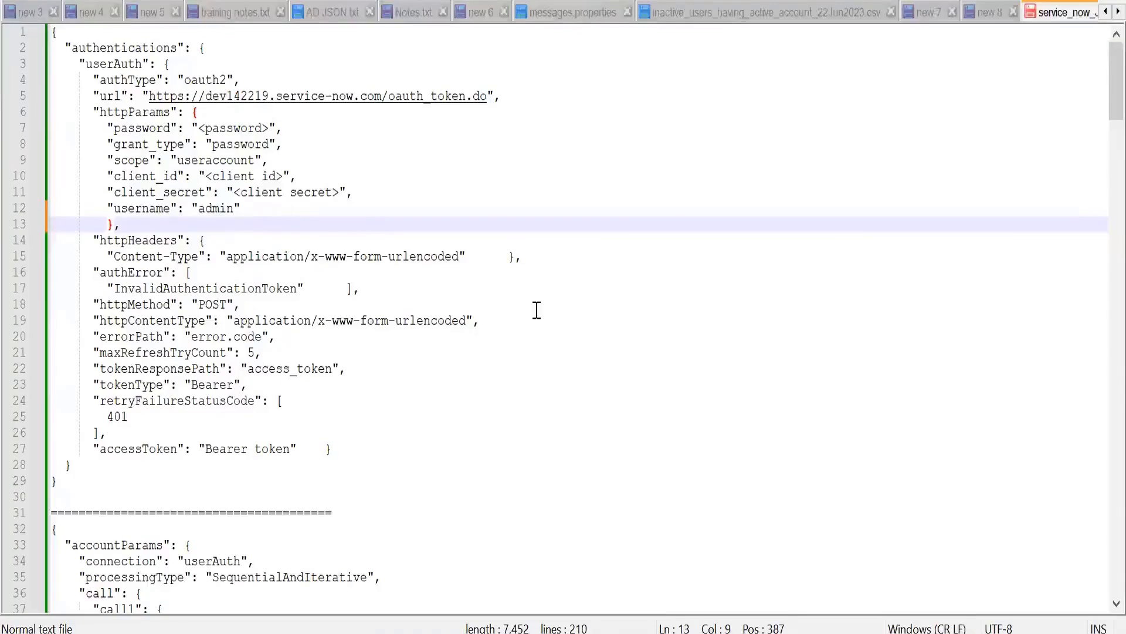
Step: Copy the password value from the Postman connection request over the password placeholder in the Notepad++ JSON
{"action": "key", "text": "alt+Tab"}
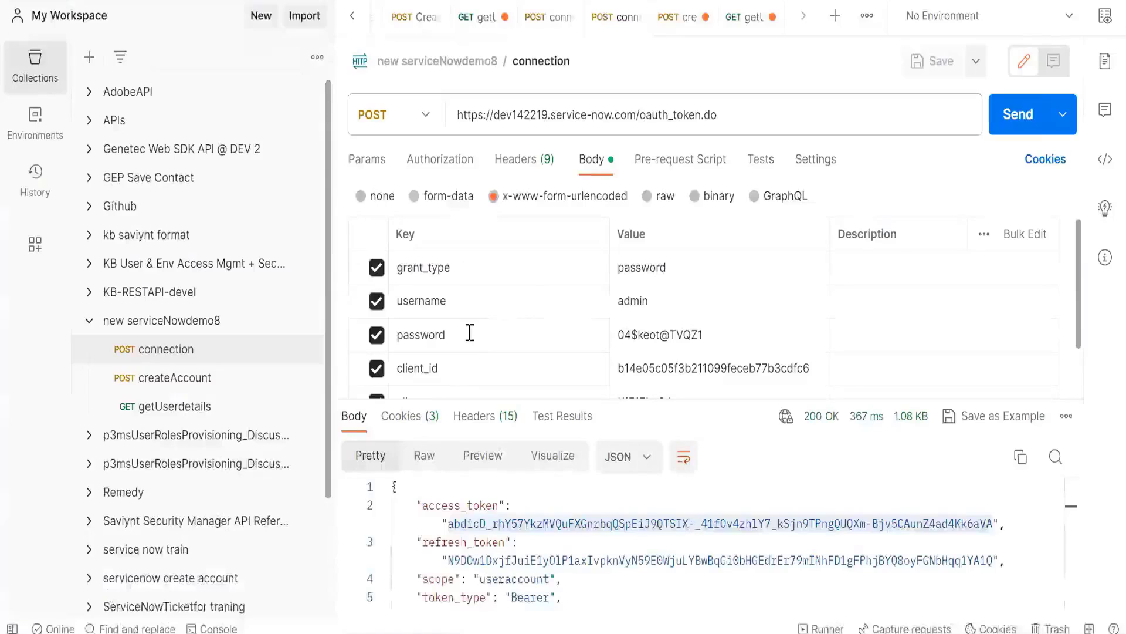
{"action": "double_click", "coordinate": [650, 336]}
{"action": "key", "text": "alt+Tab"}
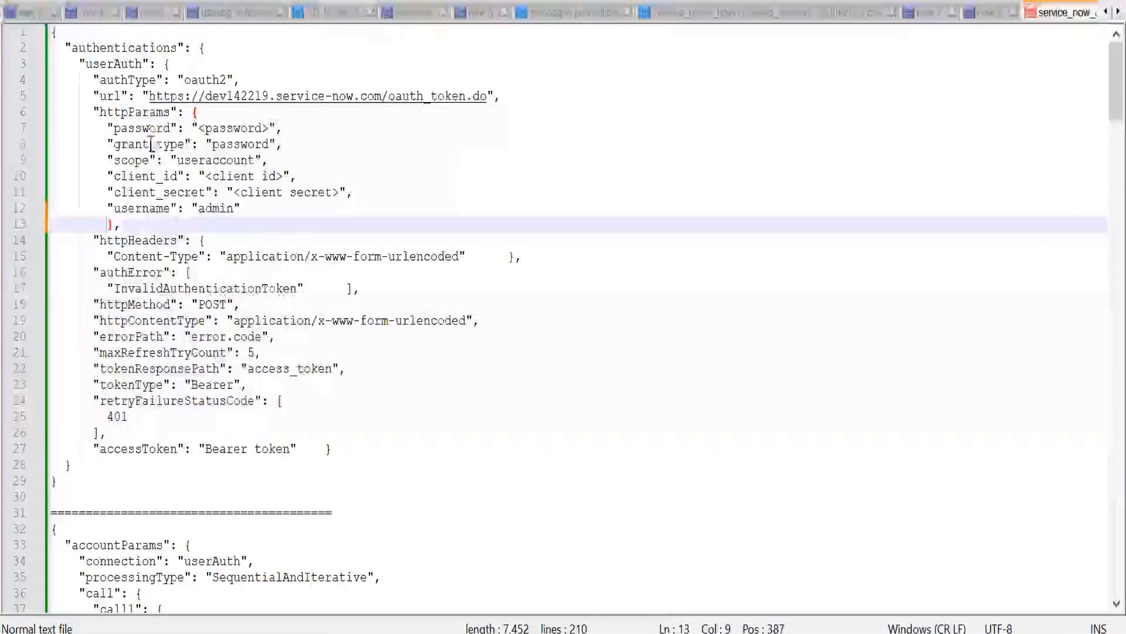
{"action": "double_click", "coordinate": [229, 129]}
{"action": "key", "text": "Delete"}
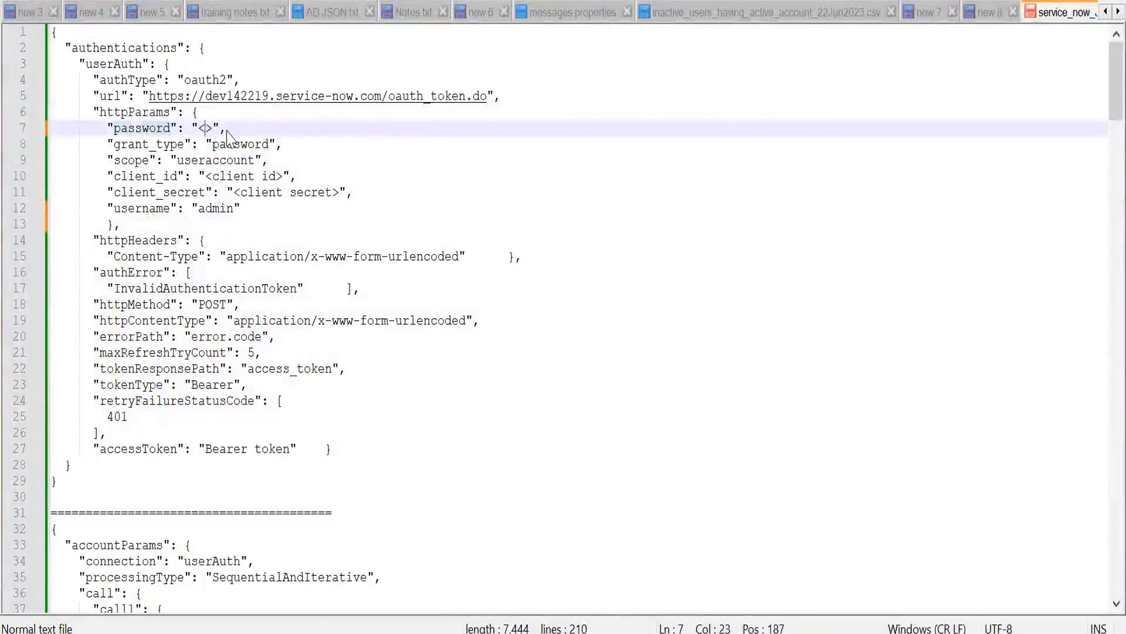
{"action": "key", "text": "Delete"}
{"action": "key", "text": "BackSpace"}
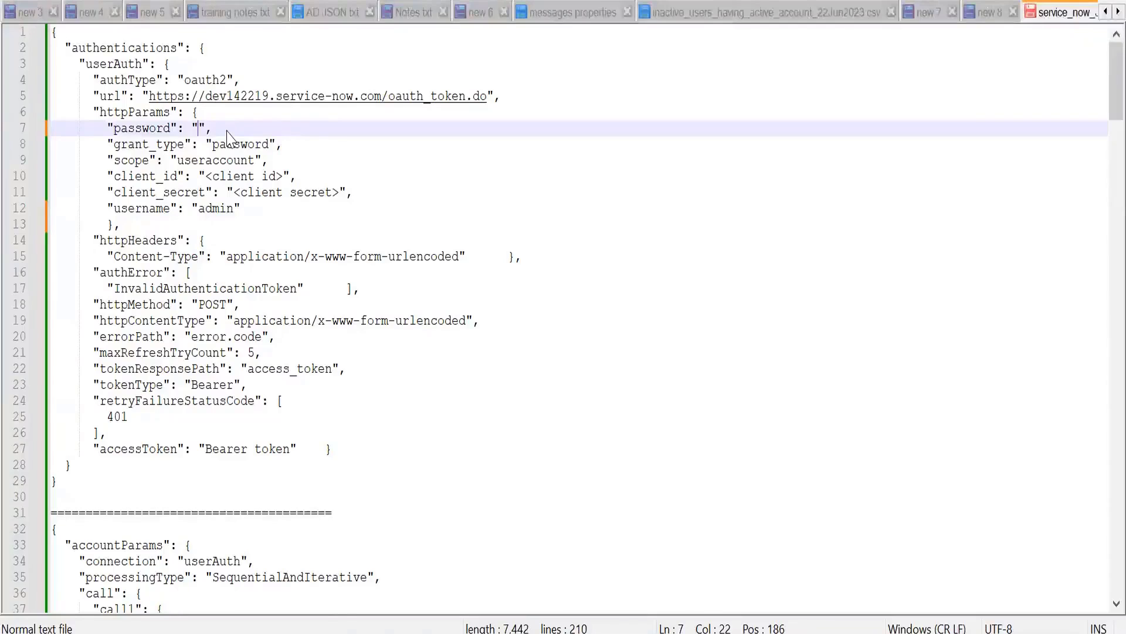
{"action": "key", "text": "ctrl+v"}
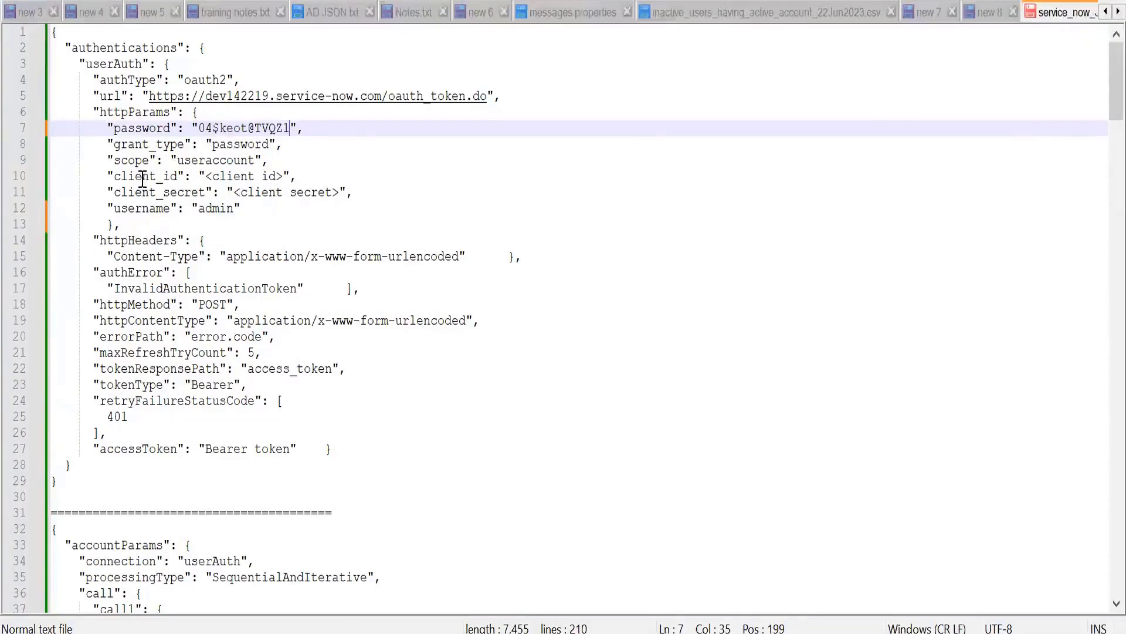
Step: Copy the client_id value from the Postman connection request over the client_id placeholder in the Notepad++ JSON
{"action": "key", "text": "alt+Tab"}
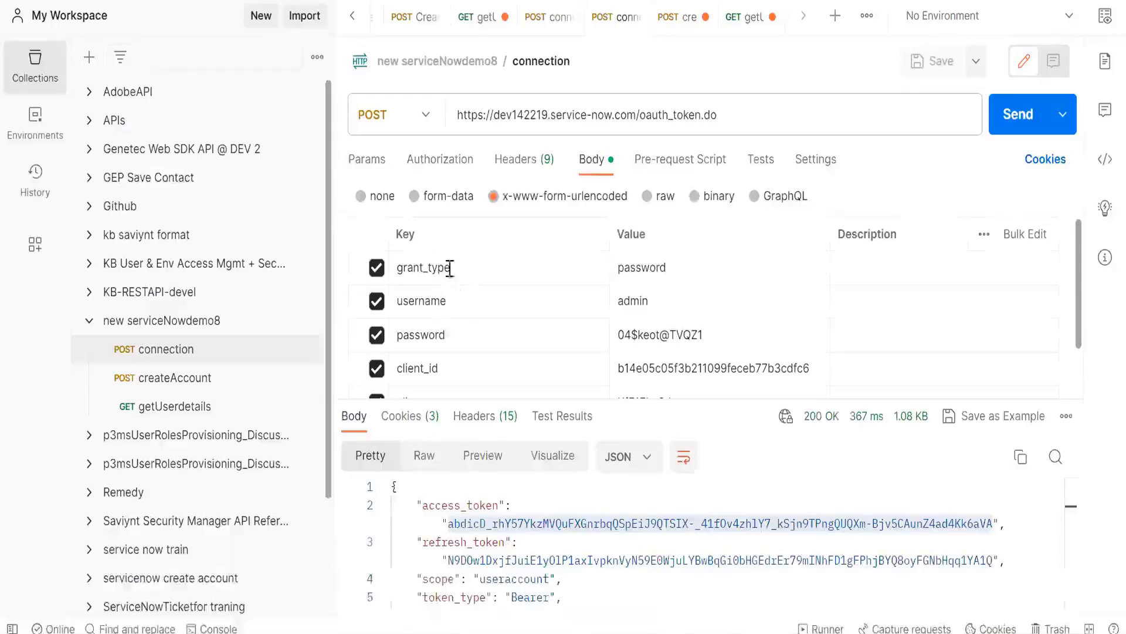
{"action": "scroll", "coordinate": [613, 352], "scroll_direction": "down", "scroll_amount": 1}
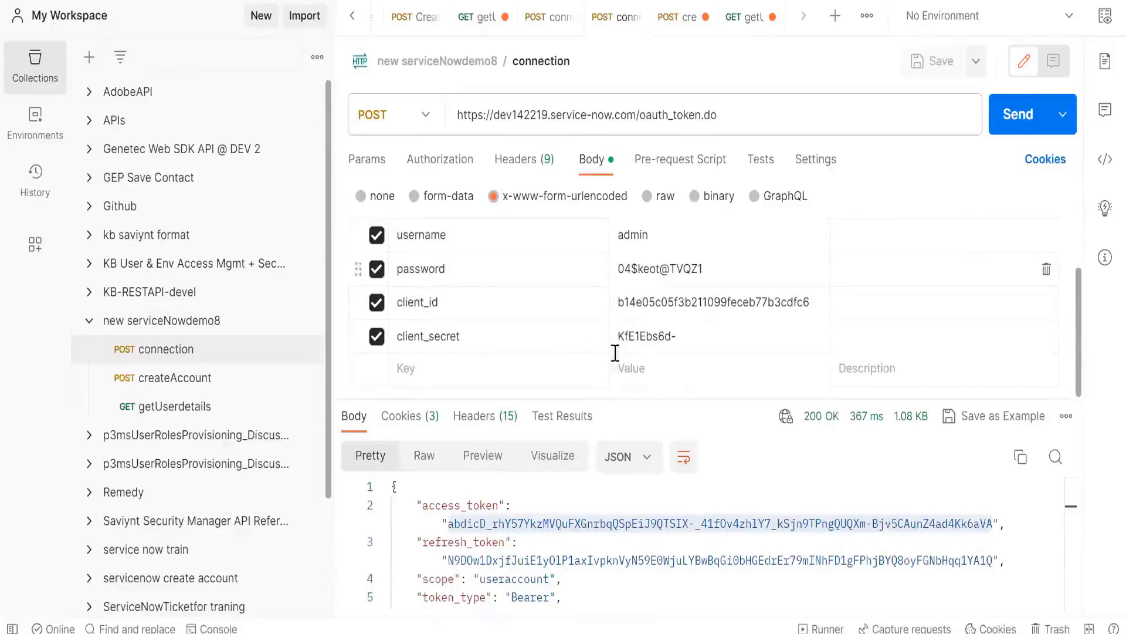
{"action": "left_click", "coordinate": [642, 296]}
{"action": "key", "text": "ctrl+a"}
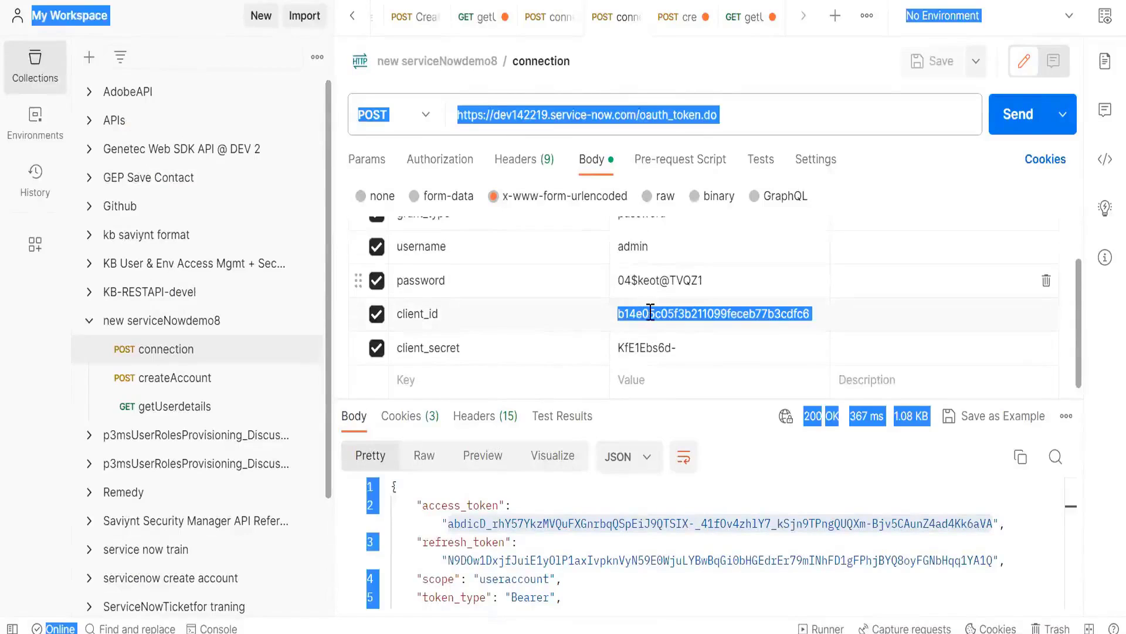
{"action": "left_click", "coordinate": [650, 312]}
{"action": "double_click", "coordinate": [650, 311]}
{"action": "key", "text": "ctrl+c"}
{"action": "key", "text": "alt+Tab"}
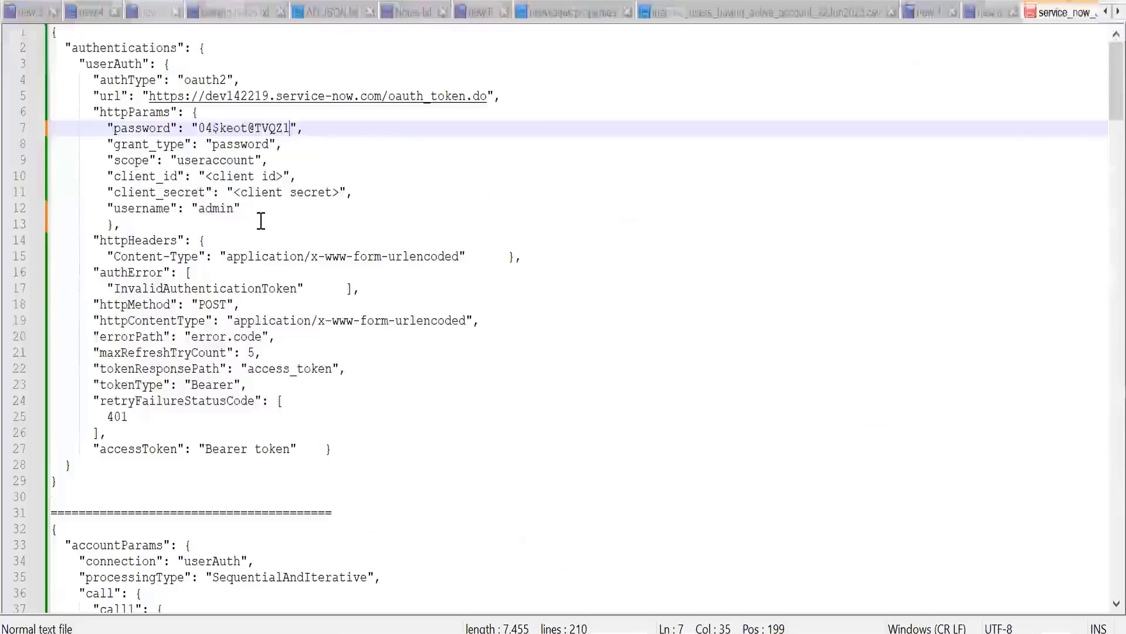
{"action": "double_click", "coordinate": [225, 177]}
{"action": "key", "text": "BackSpace"}
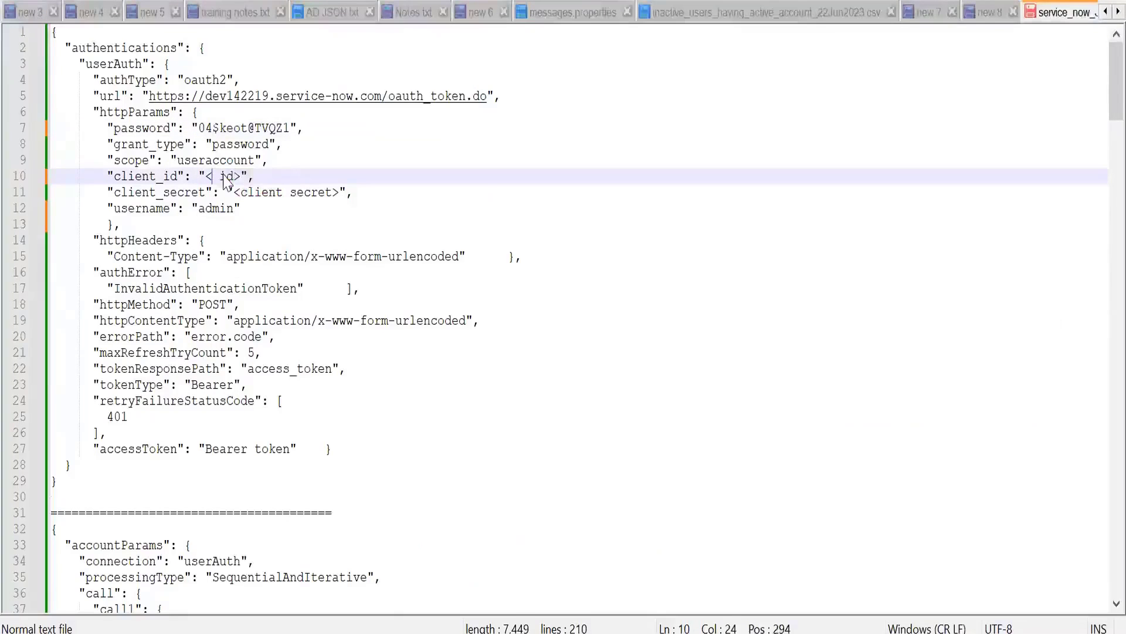
{"action": "key", "text": "Delete"}
{"action": "key", "text": "Delete"}
{"action": "key", "text": "Delete"}
{"action": "key", "text": "BackSpace"}
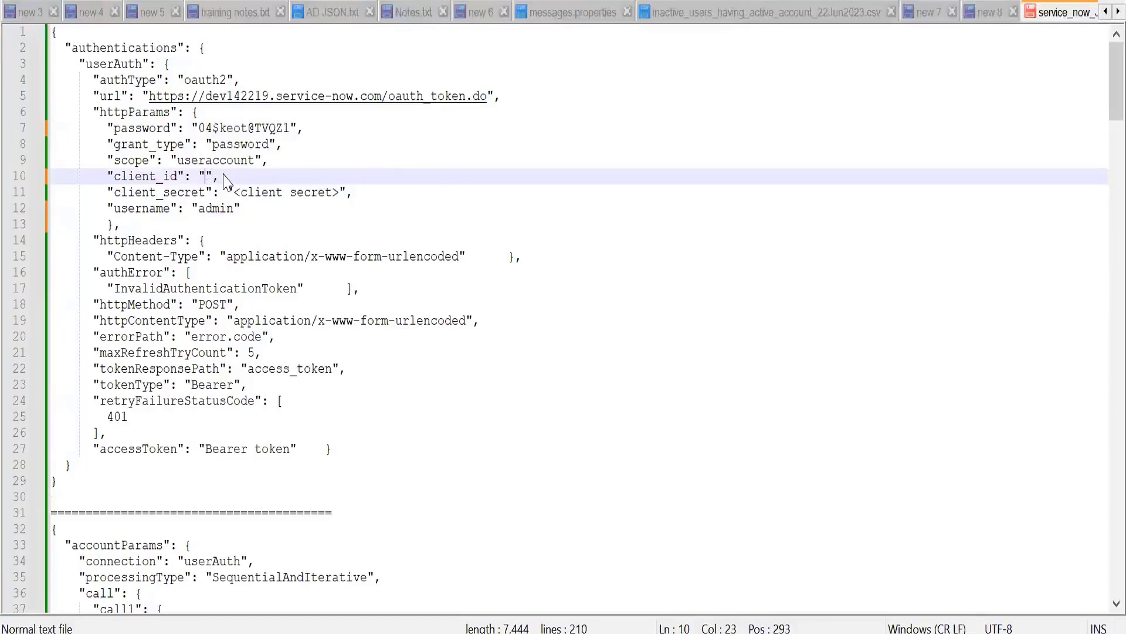
{"action": "key", "text": "ctrl+v"}
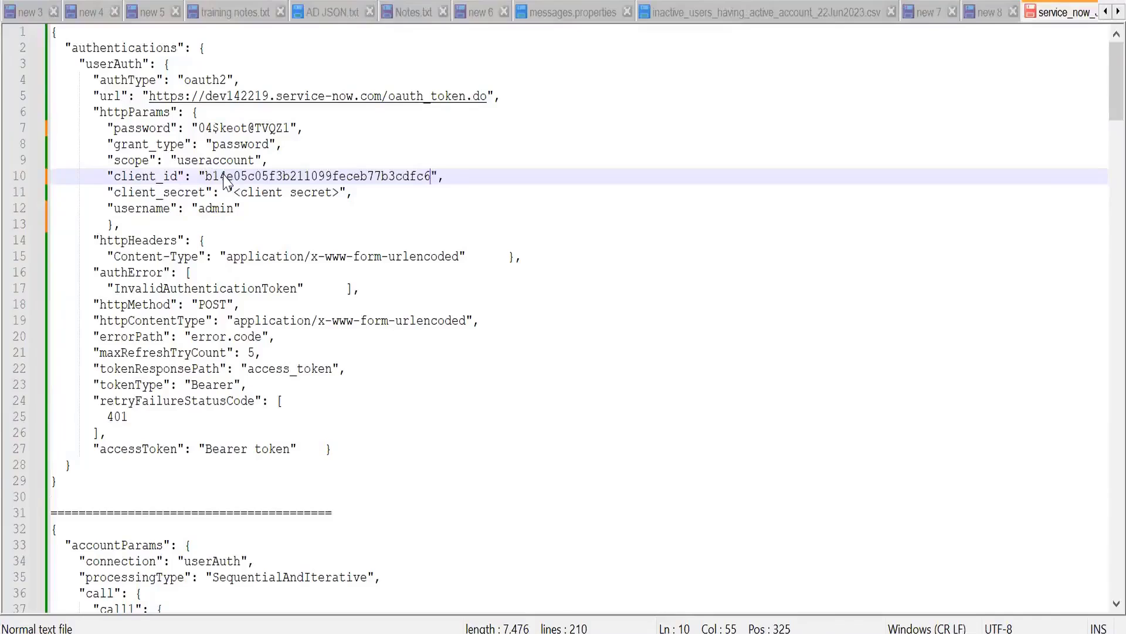
Step: Replace the client_secret placeholder in the Notepad++ JSON with the client secret copied from the Postman connection request
{"action": "key", "text": "alt+Tab"}
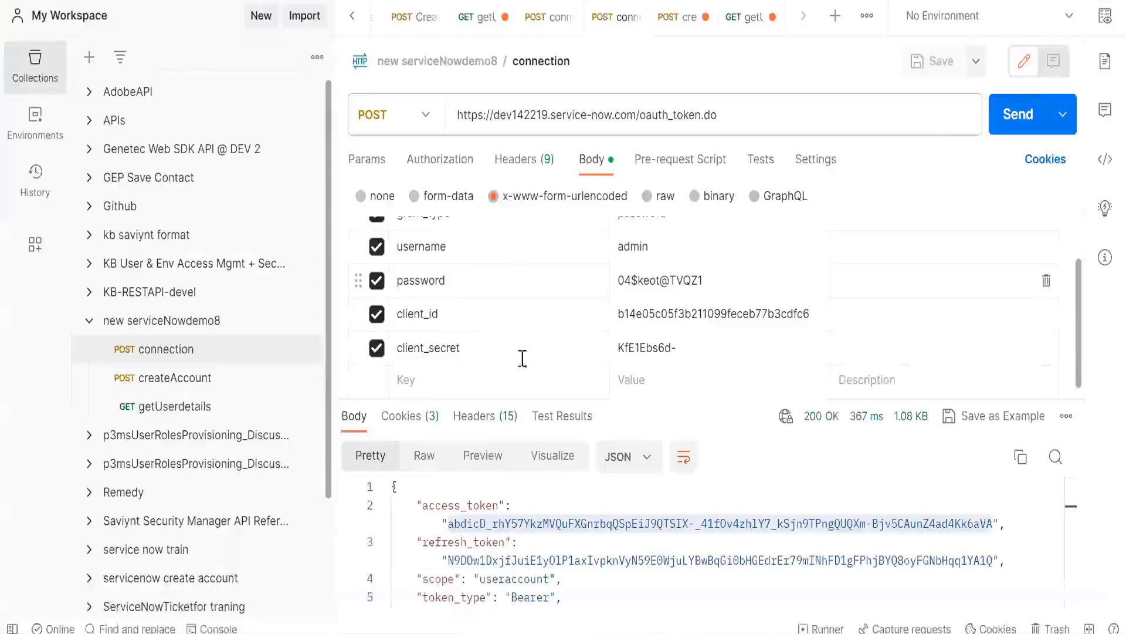
{"action": "left_click", "coordinate": [629, 354]}
{"action": "double_click", "coordinate": [629, 355]}
{"action": "key", "text": "ctrl+c"}
{"action": "key", "text": "alt+Tab"}
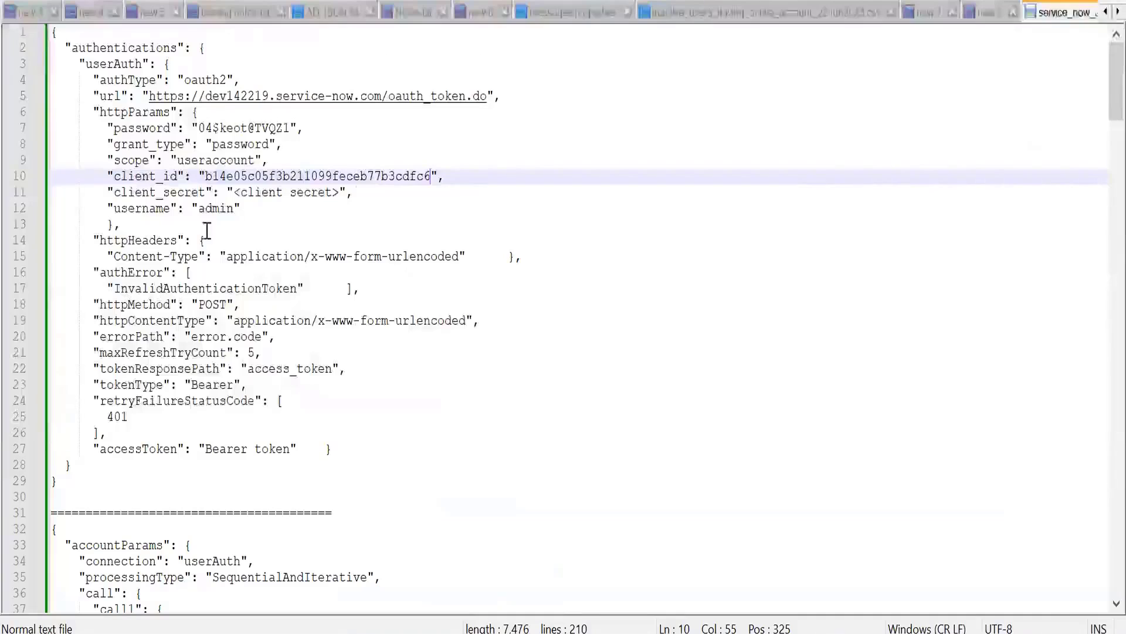
{"action": "double_click", "coordinate": [263, 197]}
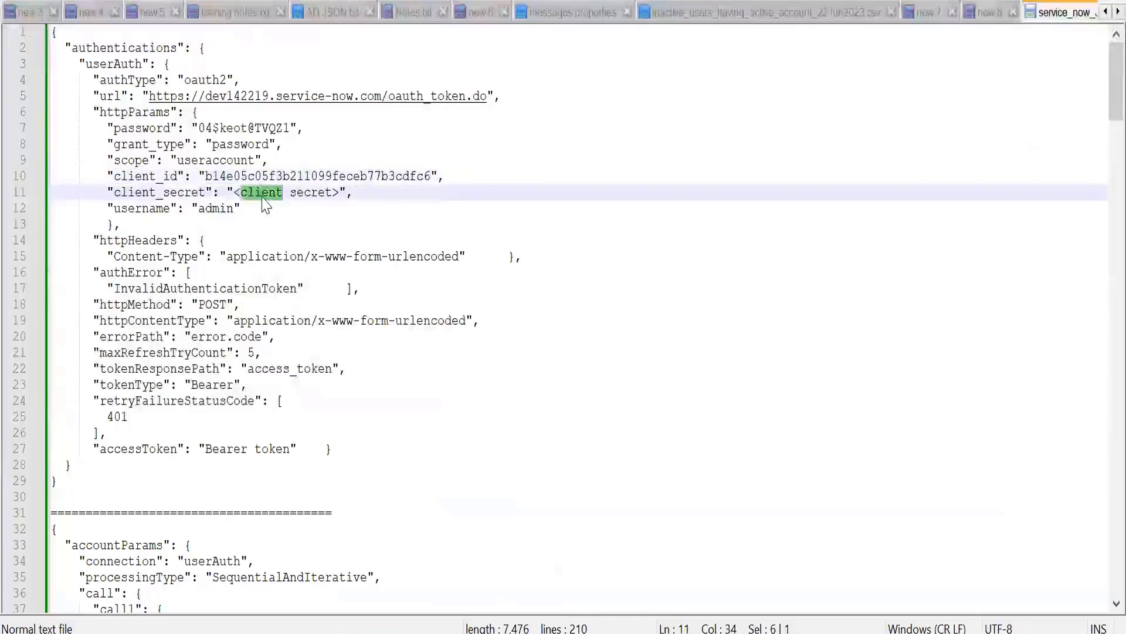
{"action": "key", "text": "Delete"}
{"action": "key", "text": "Delete"}
{"action": "key", "text": "Delete"}
{"action": "key", "text": "Delete"}
{"action": "key", "text": "Delete"}
{"action": "key", "text": "Delete"}
{"action": "key", "text": "Delete"}
{"action": "key", "text": "Delete"}
{"action": "key", "text": "Delete"}
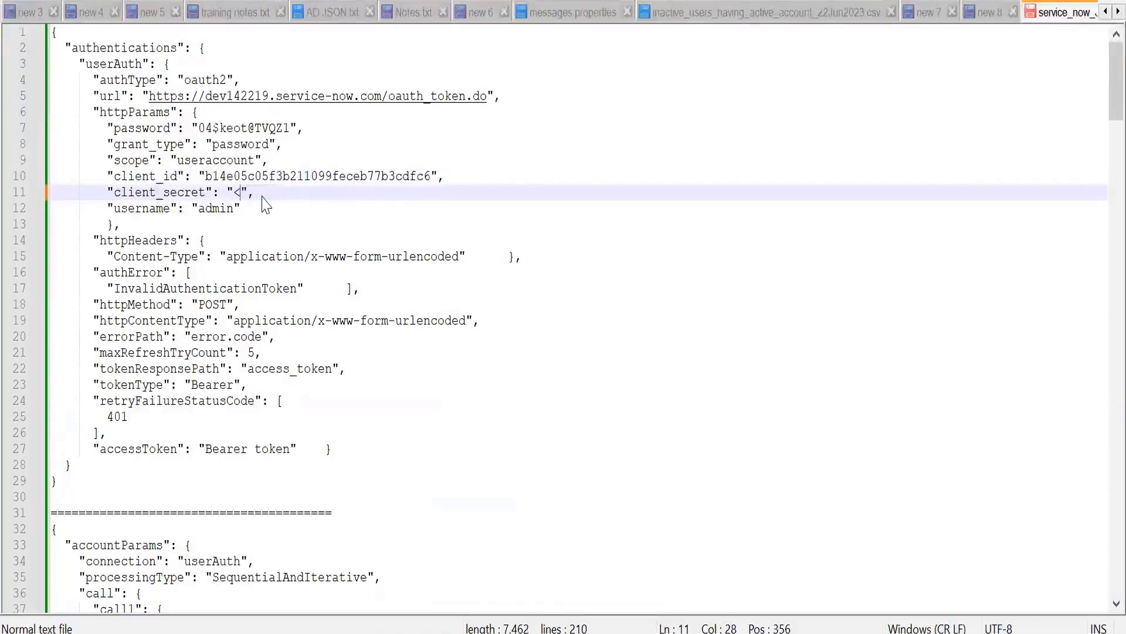
{"action": "key", "text": "BackSpace"}
{"action": "key", "text": "ctrl+v"}
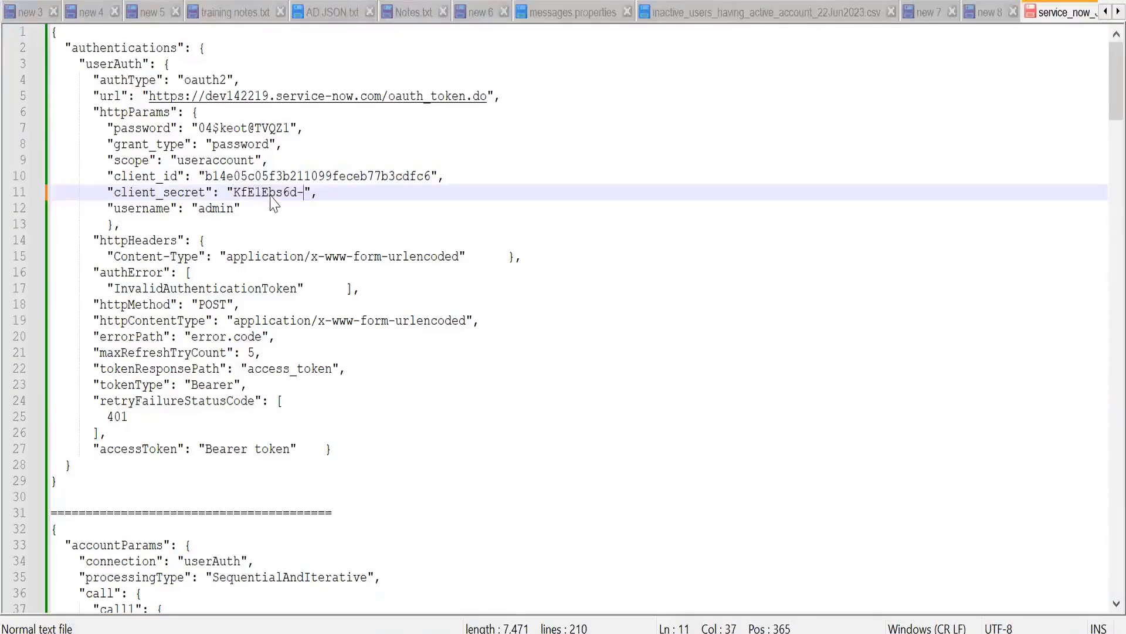
Step: Review the body parameter keys of the Postman connection request against the scope entry in the Notepad++ JSON
{"action": "key", "text": "alt+Tab"}
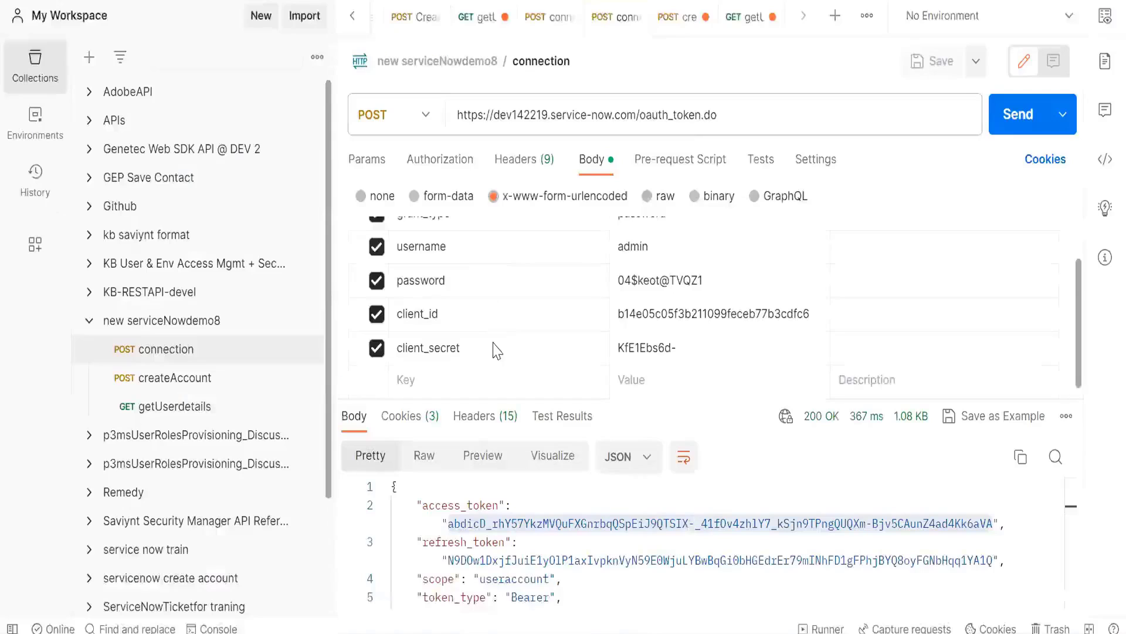
{"action": "scroll", "coordinate": [474, 317], "scroll_direction": "up", "scroll_amount": 2}
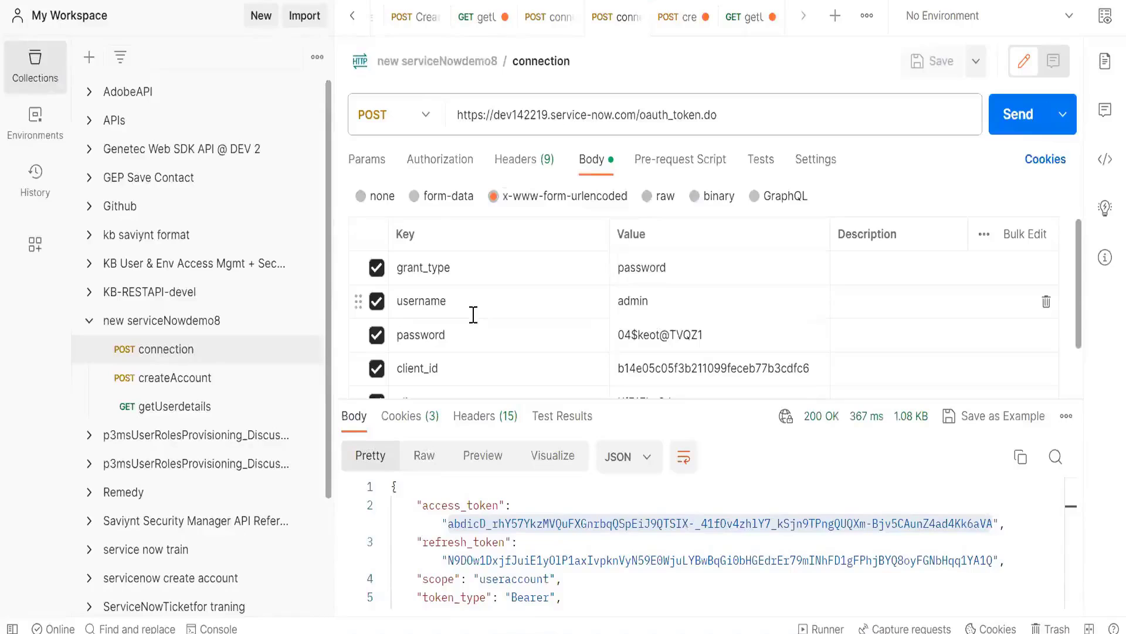
{"action": "double_click", "coordinate": [509, 284]}
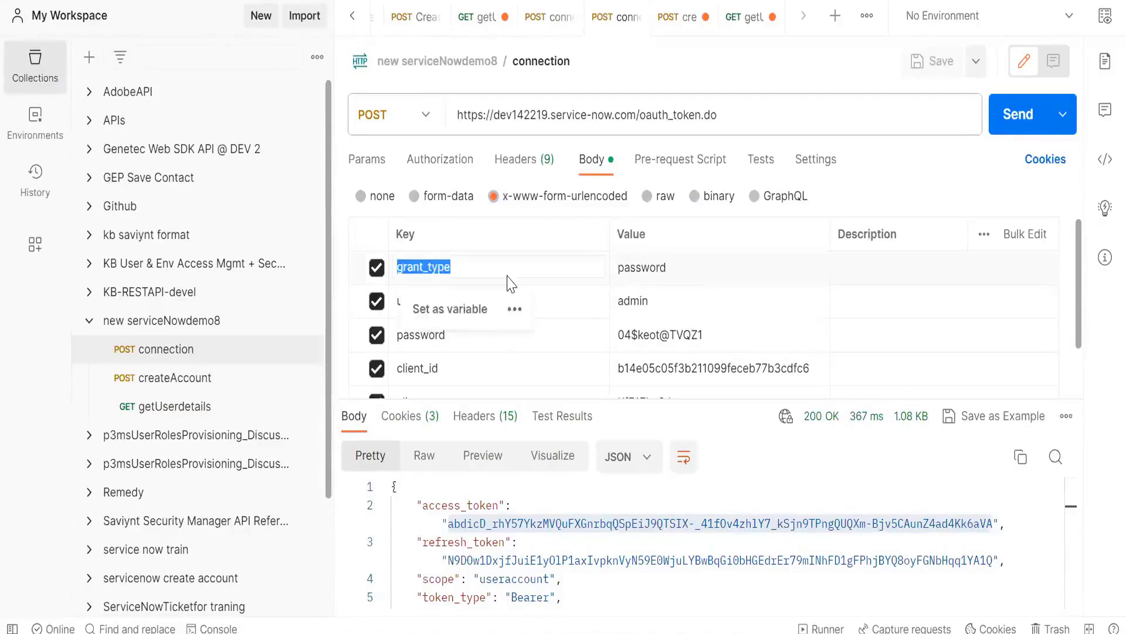
{"action": "left_click", "coordinate": [593, 299]}
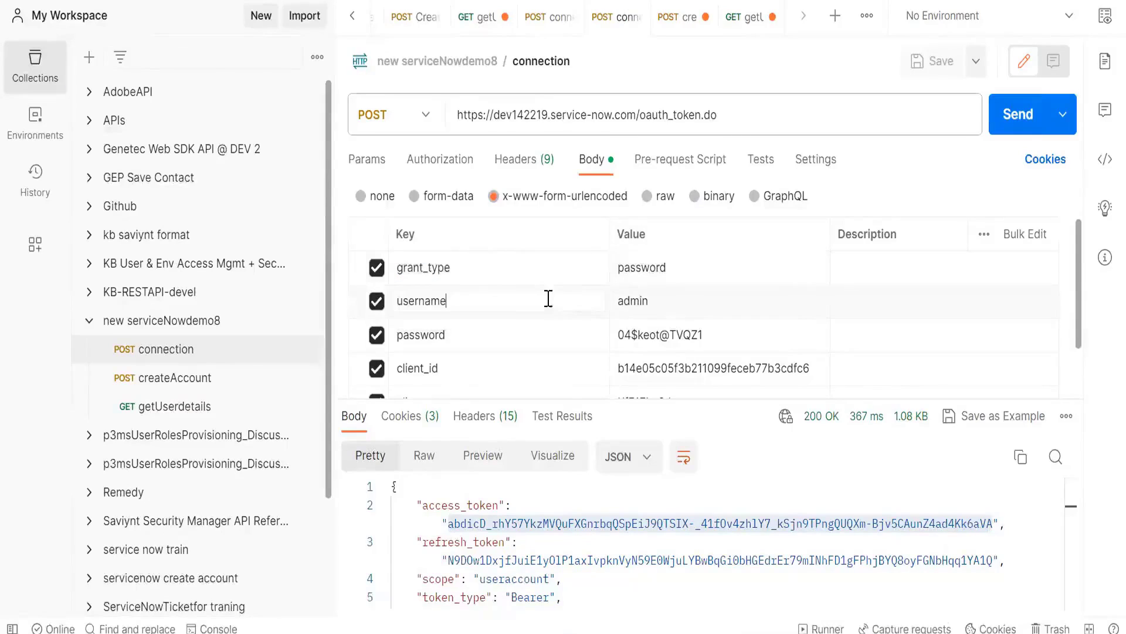
{"action": "key", "text": "alt+Tab"}
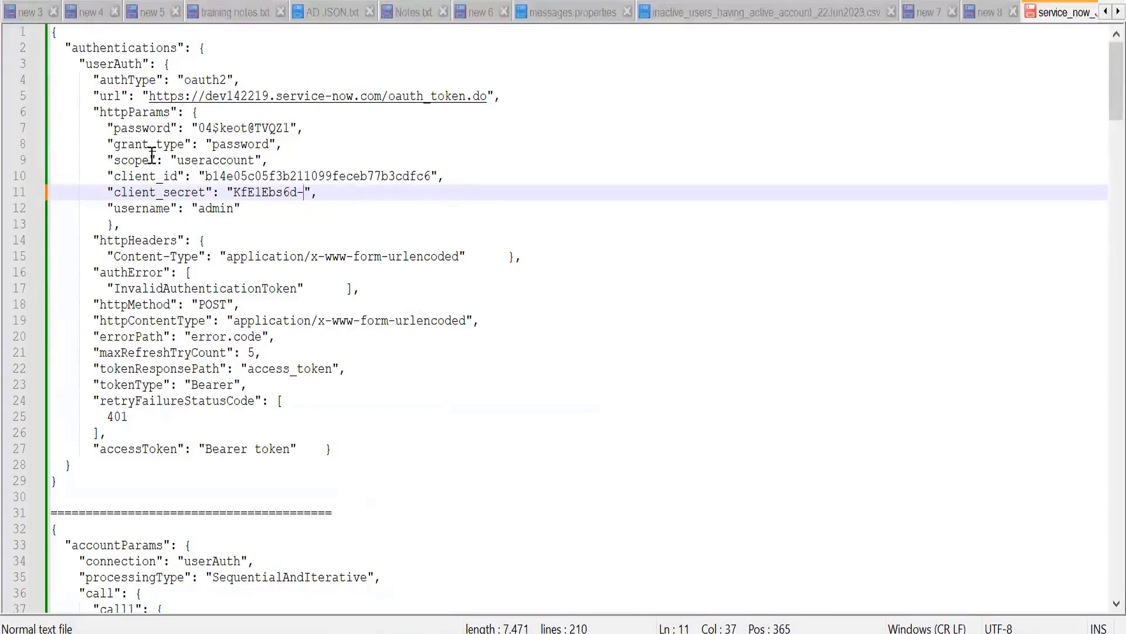
{"action": "double_click", "coordinate": [203, 160]}
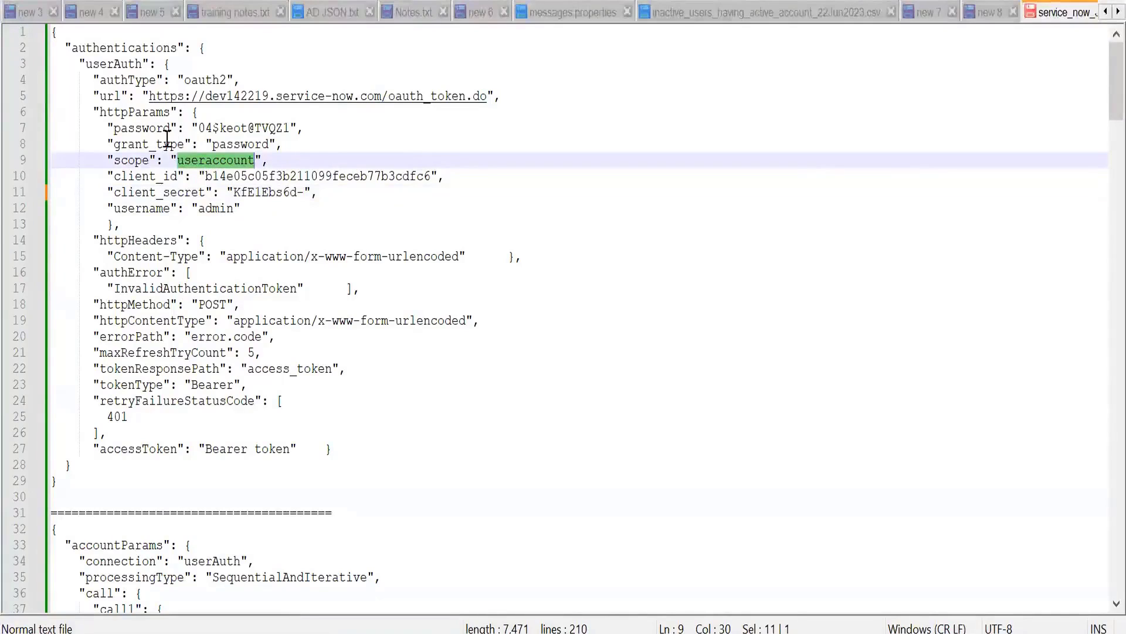
Step: Check the headers of the Postman connection request, and put the closing brace of httpHeaders on its own line in the Notepad++ JSON
{"action": "left_click", "coordinate": [134, 240]}
{"action": "key", "text": "alt+Tab"}
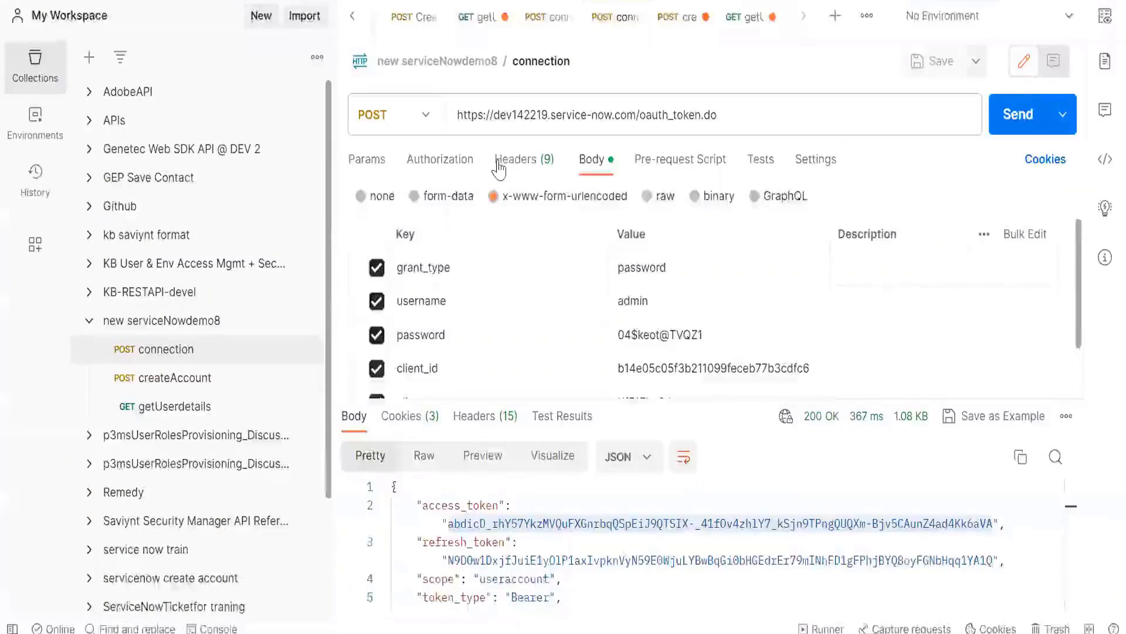
{"action": "left_click", "coordinate": [519, 160]}
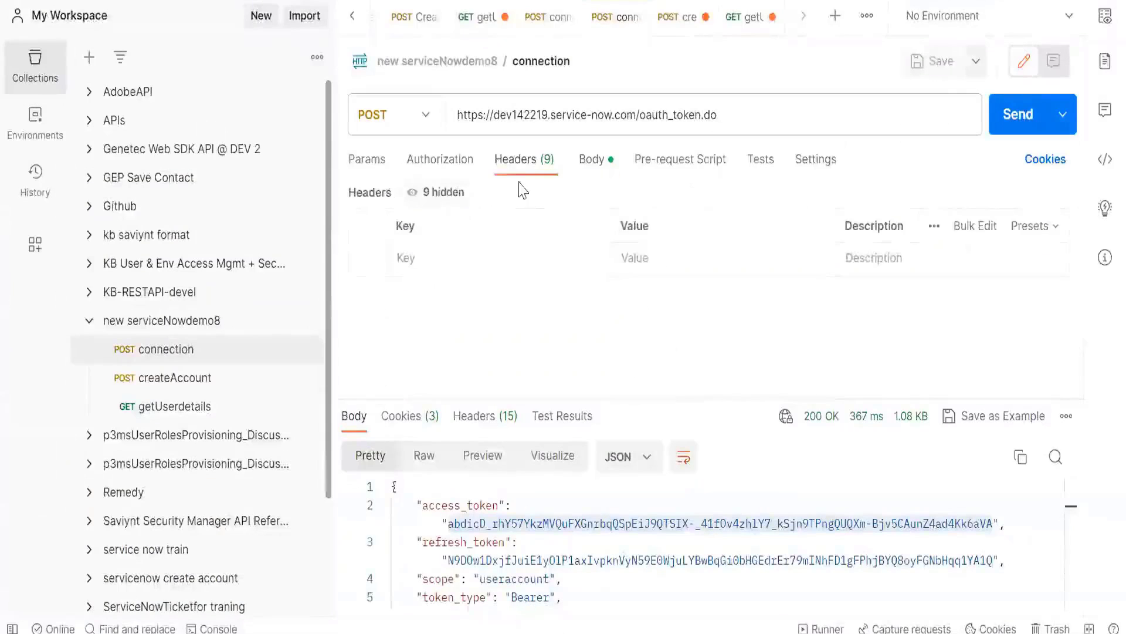
{"action": "key", "text": "alt+Tab"}
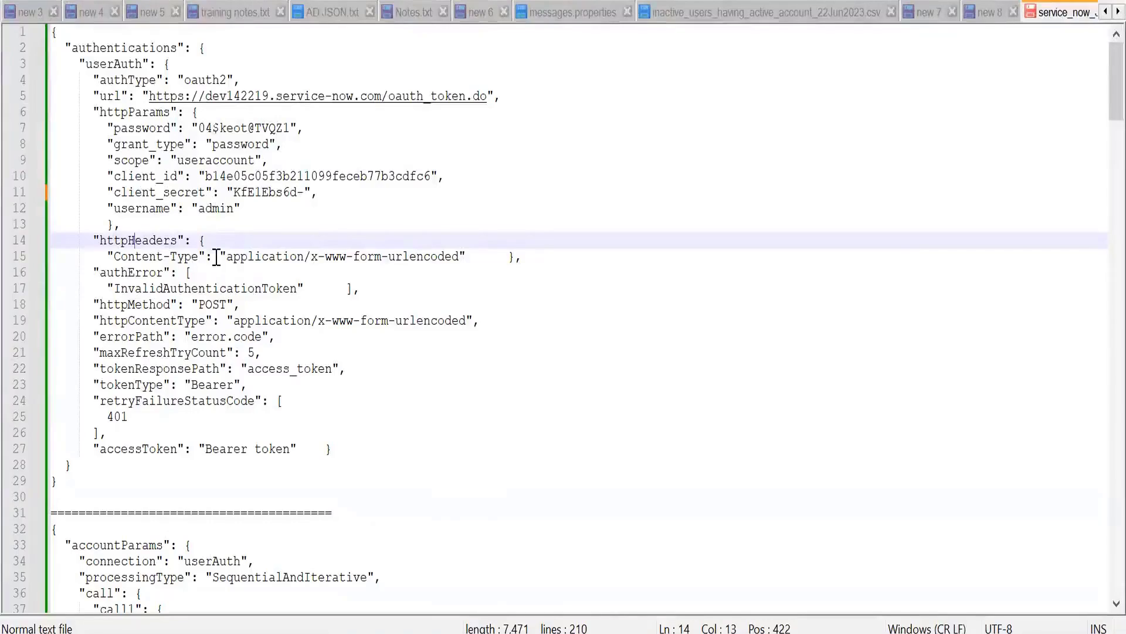
{"action": "left_click", "coordinate": [507, 257]}
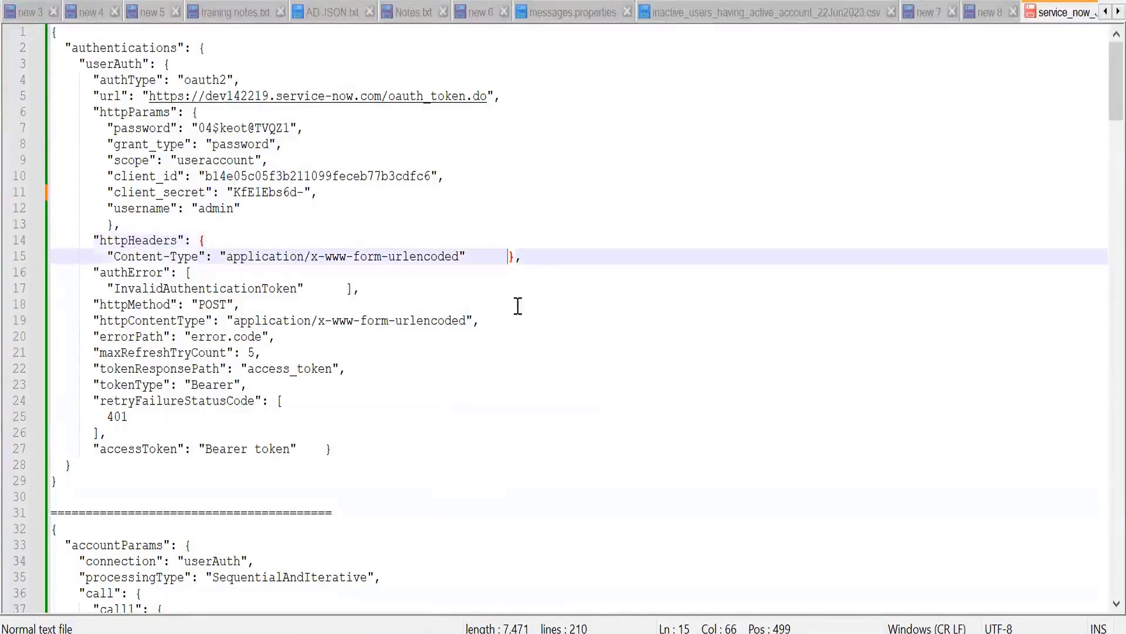
{"action": "key", "text": "Return"}
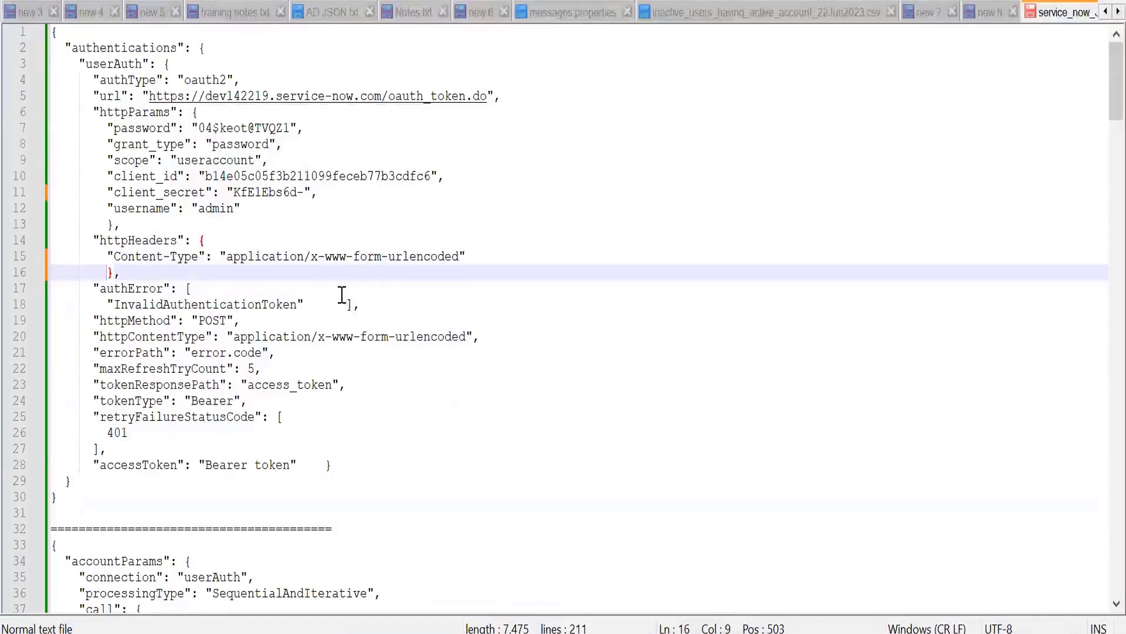
Step: Compare the access token in the Postman response with the JSON's accessToken entry, and replace the token placeholder after Bearer with a dummy token
{"action": "scroll", "coordinate": [344, 297], "scroll_direction": "down", "scroll_amount": 1}
{"action": "key", "text": "alt+Tab"}
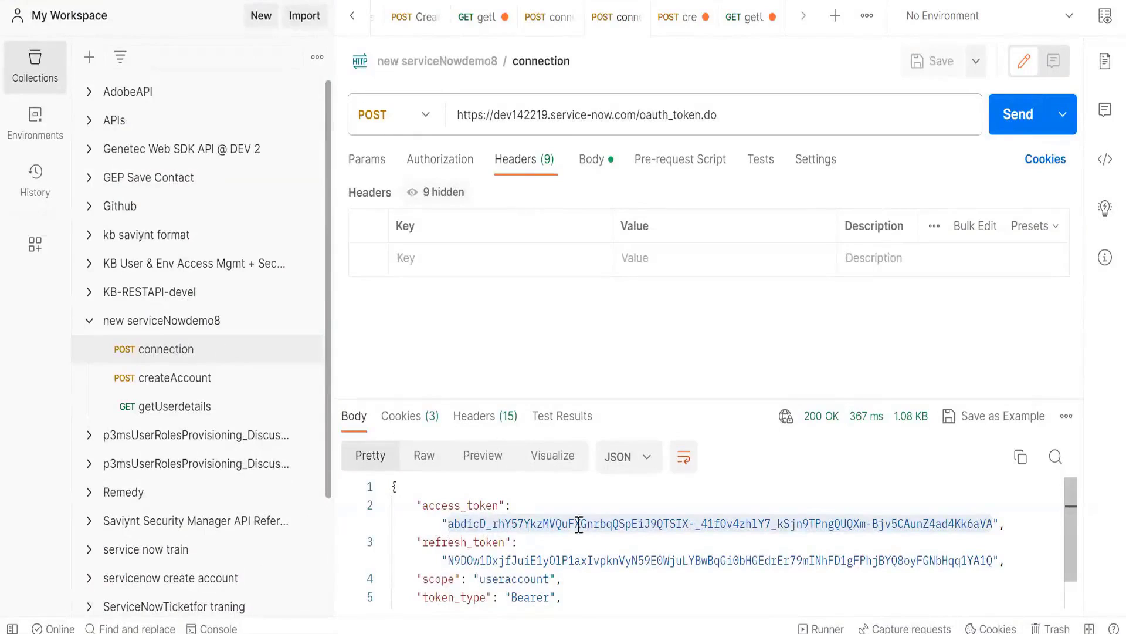
{"action": "left_click", "coordinate": [919, 522], "text": "shift"}
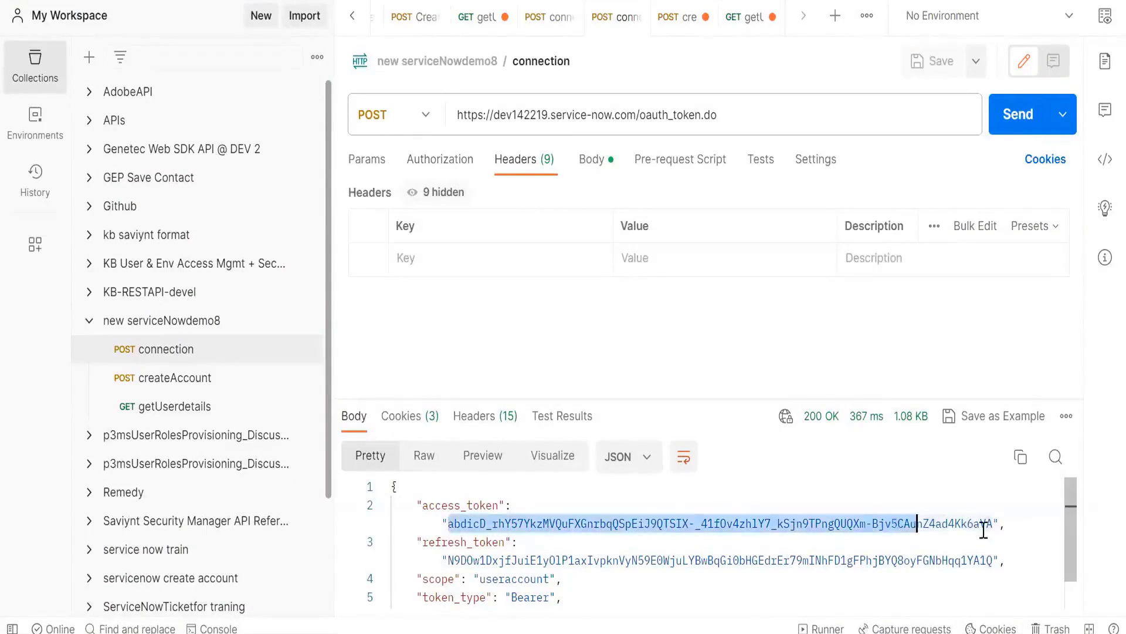
{"action": "left_click", "coordinate": [989, 524], "text": "shift"}
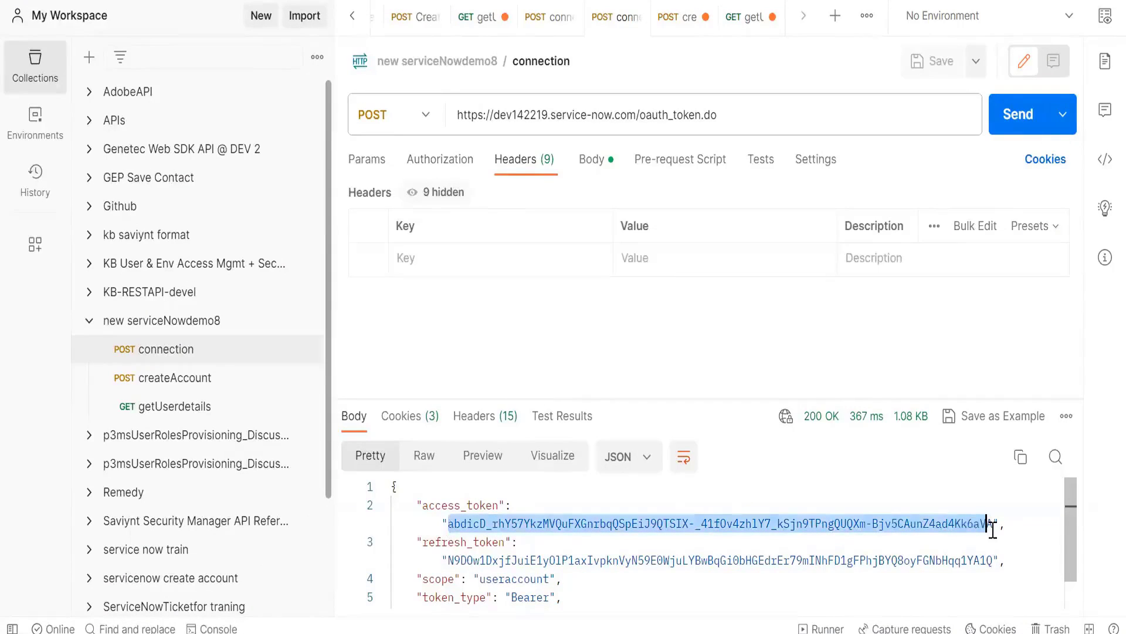
{"action": "key", "text": "alt+Tab"}
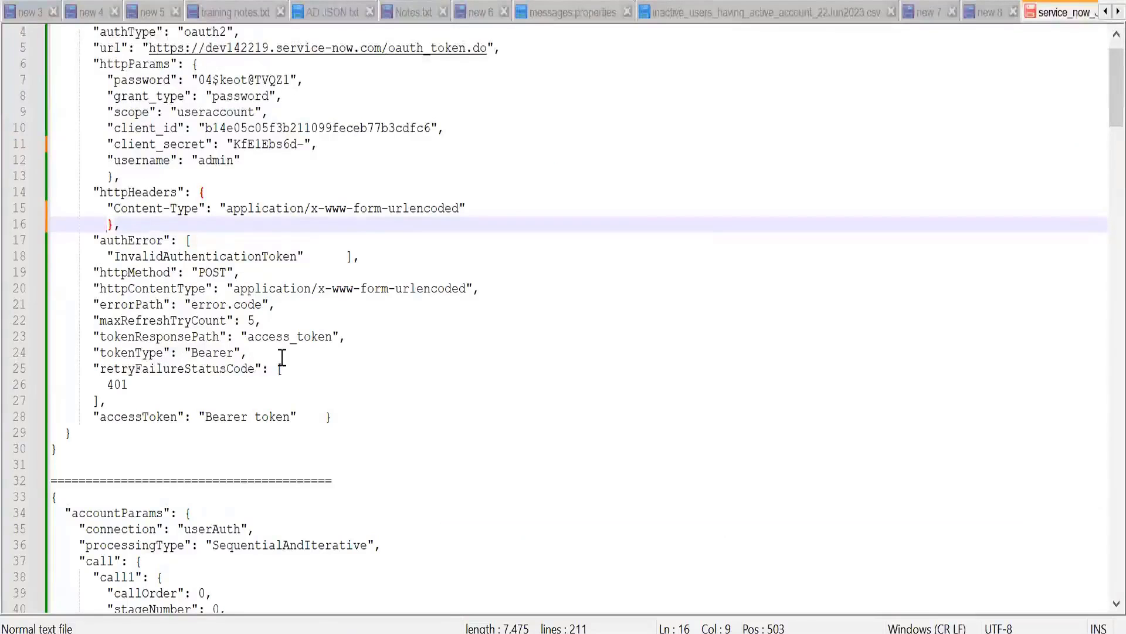
{"action": "double_click", "coordinate": [143, 418]}
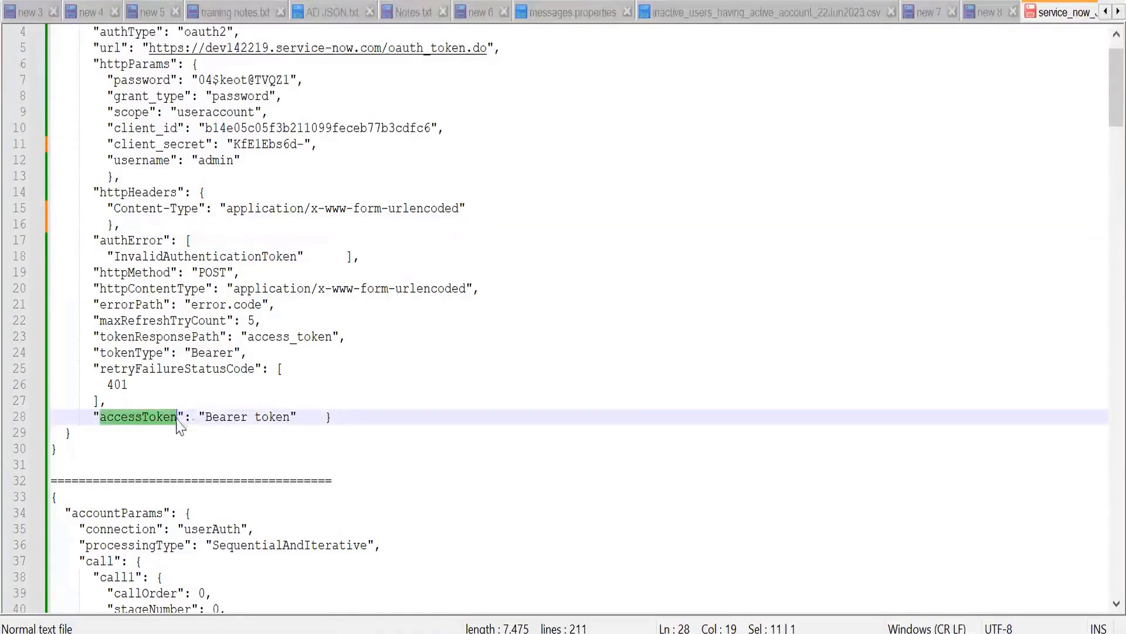
{"action": "double_click", "coordinate": [212, 418]}
{"action": "double_click", "coordinate": [273, 418]}
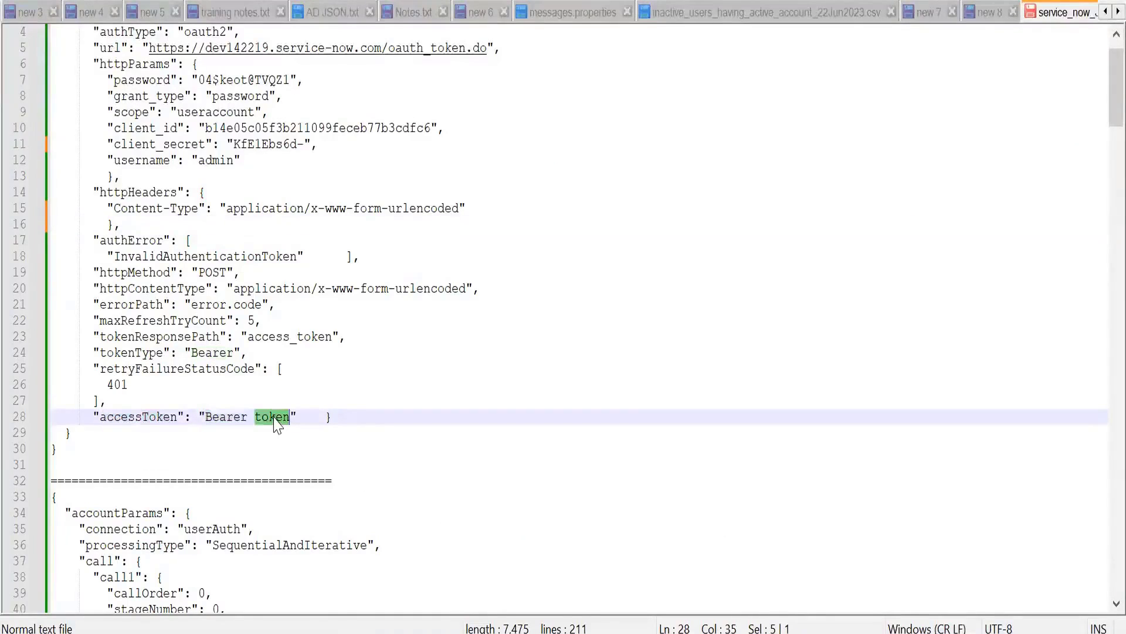
{"action": "type", "text": "abcd"}
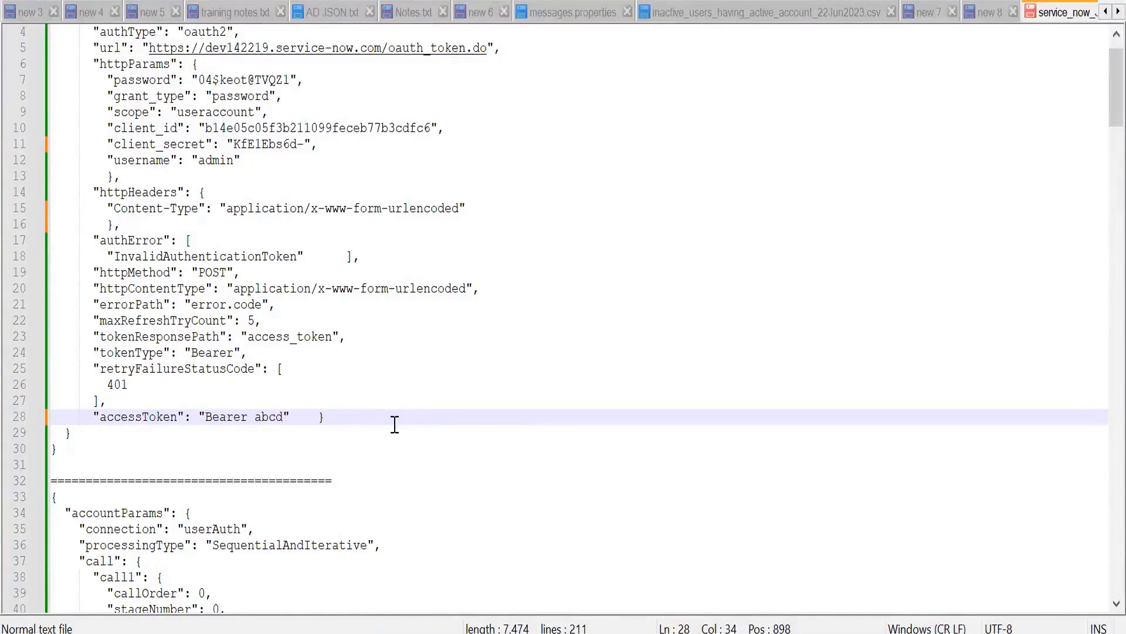
Step: Review the maxRefreshTryCount, url, httpParams, retryFailureStatusCode, tokenType and accessToken entries of the authentication JSON in Notepad++
{"action": "key", "text": "alt+Tab"}
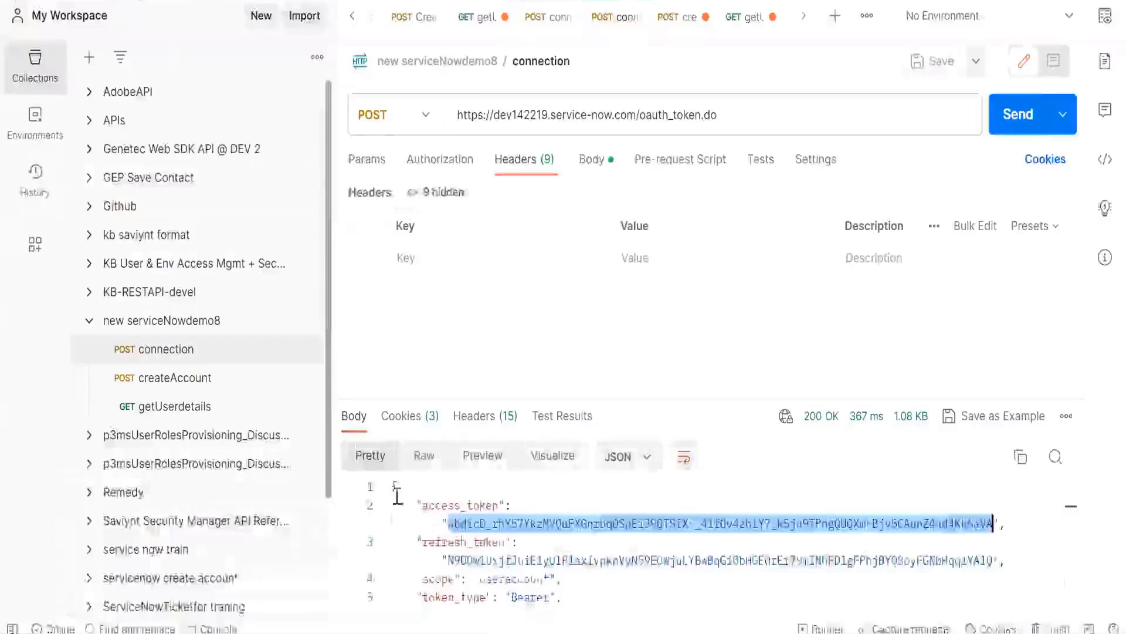
{"action": "key", "text": "alt+Tab"}
{"action": "double_click", "coordinate": [267, 417]}
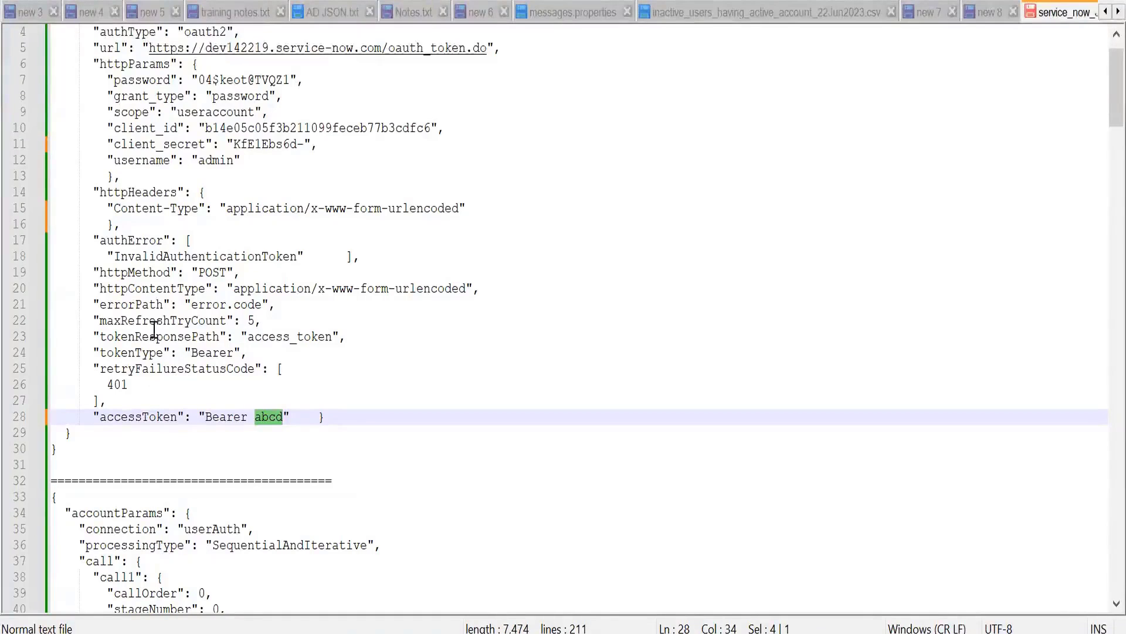
{"action": "double_click", "coordinate": [153, 324]}
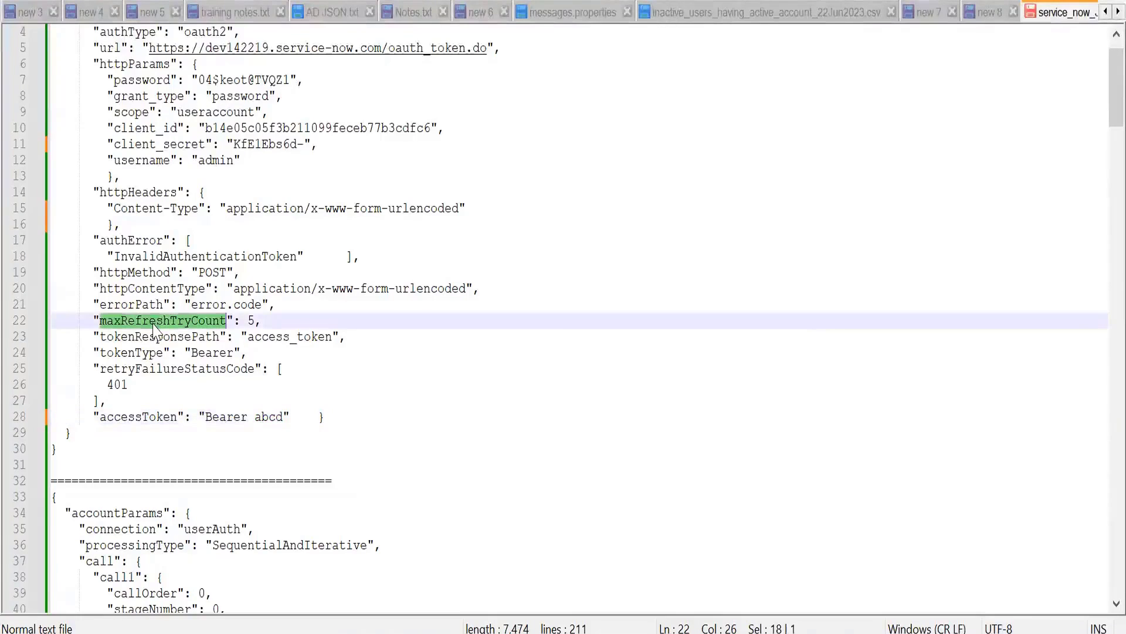
{"action": "left_click", "coordinate": [257, 322]}
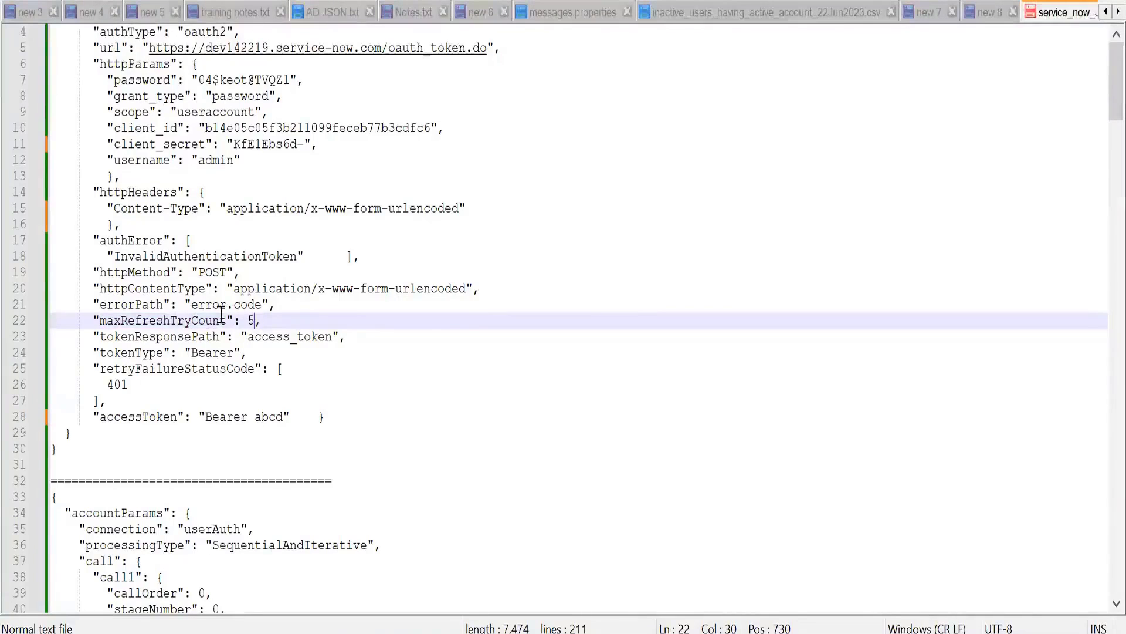
{"action": "scroll", "coordinate": [222, 315], "scroll_direction": "up", "scroll_amount": 1}
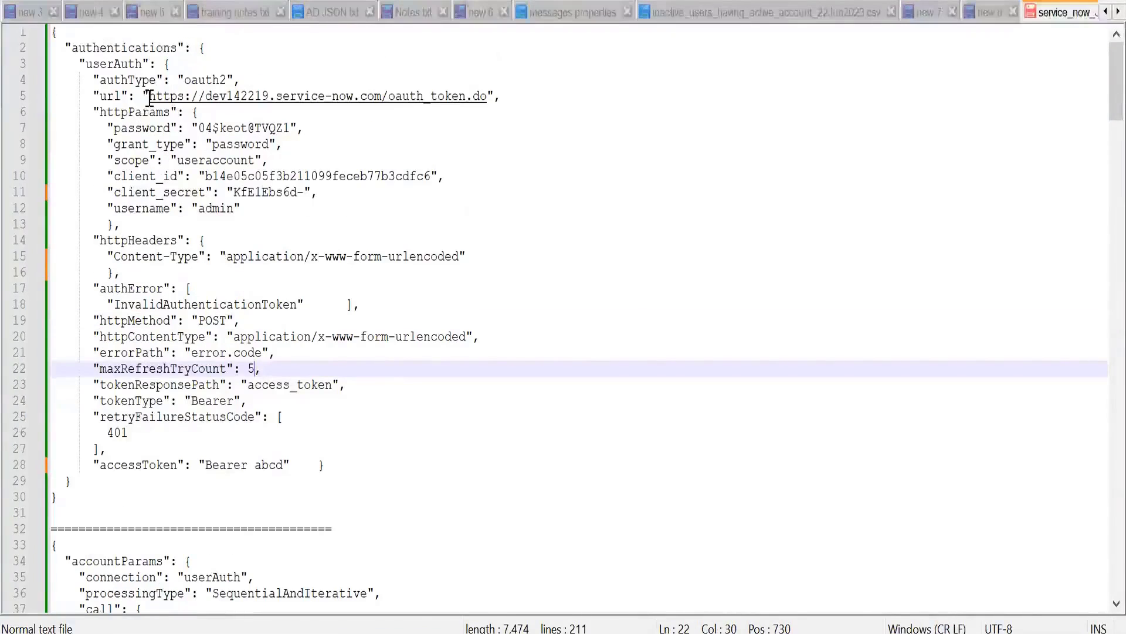
{"action": "left_click", "coordinate": [207, 96]}
{"action": "left_click_drag", "start_coordinate": [207, 96], "coordinate": [488, 94]}
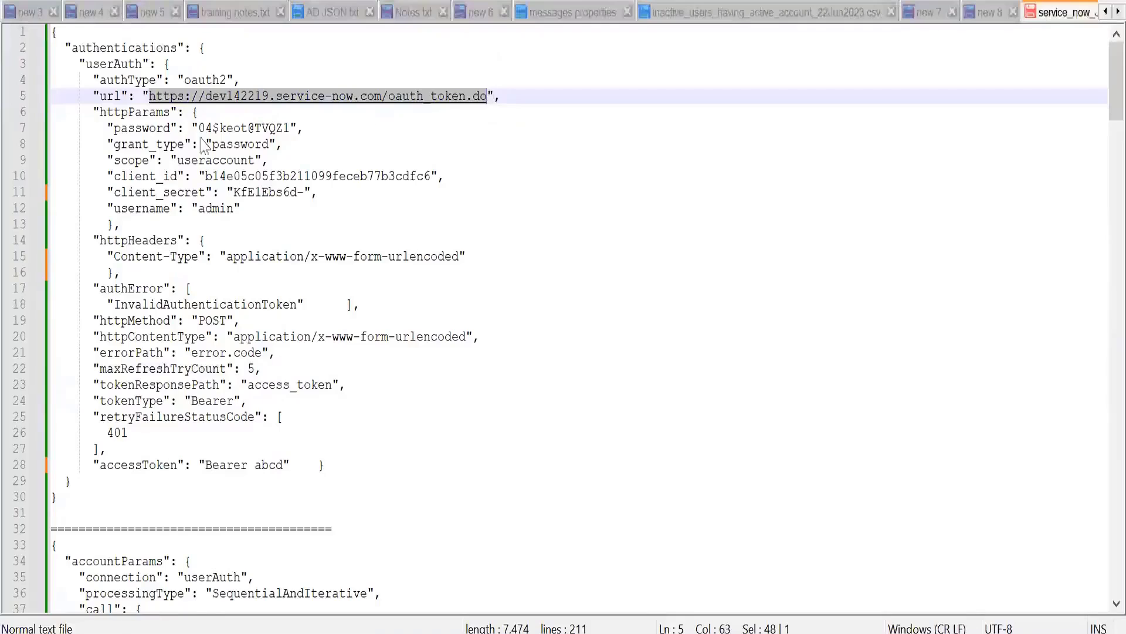
{"action": "left_click_drag", "start_coordinate": [100, 112], "coordinate": [117, 221]}
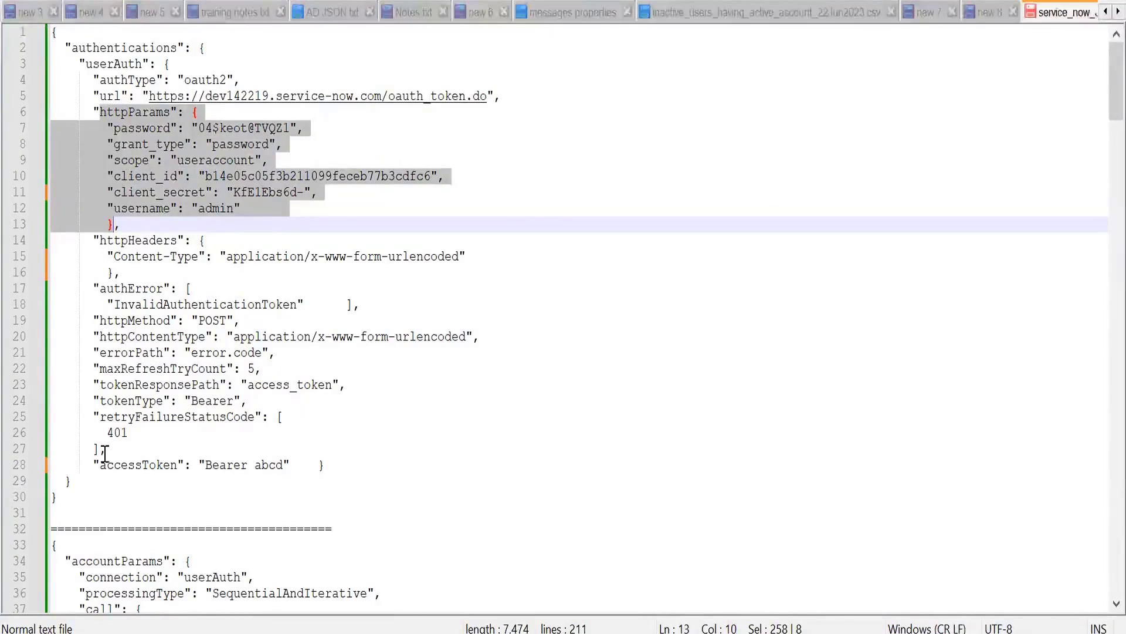
{"action": "left_click", "coordinate": [136, 417]}
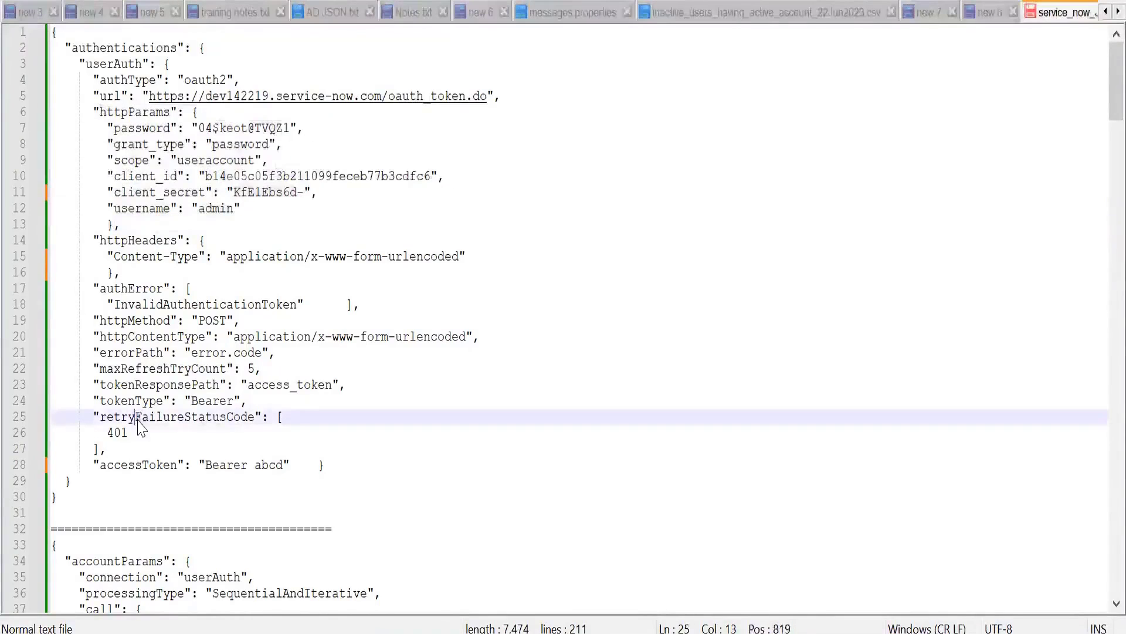
{"action": "double_click", "coordinate": [136, 417]}
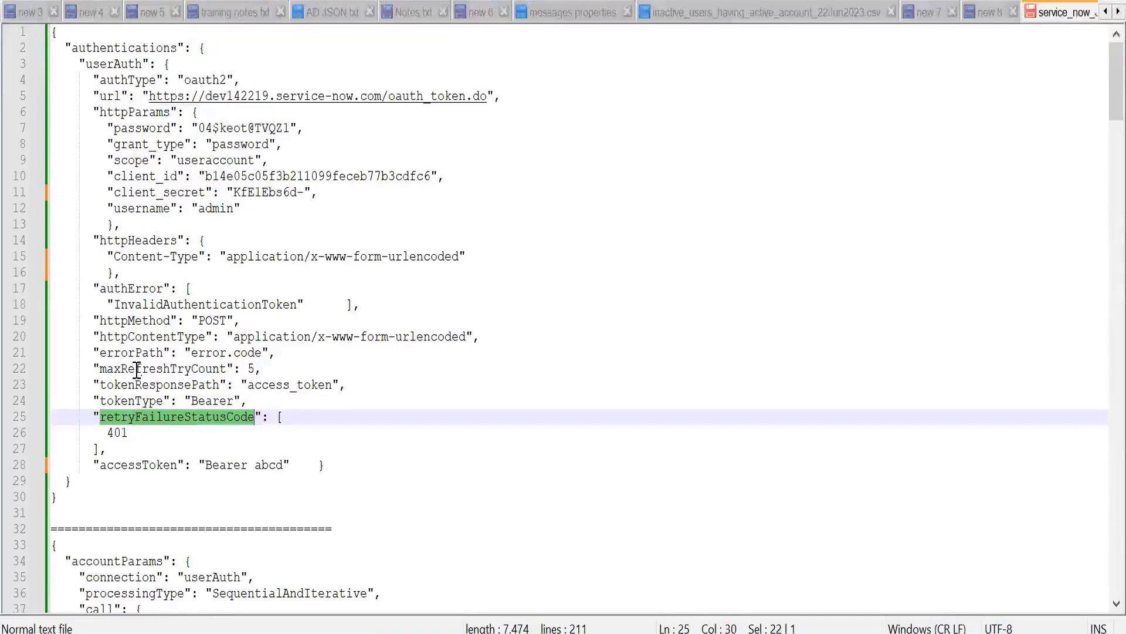
{"action": "double_click", "coordinate": [141, 401]}
{"action": "double_click", "coordinate": [201, 403]}
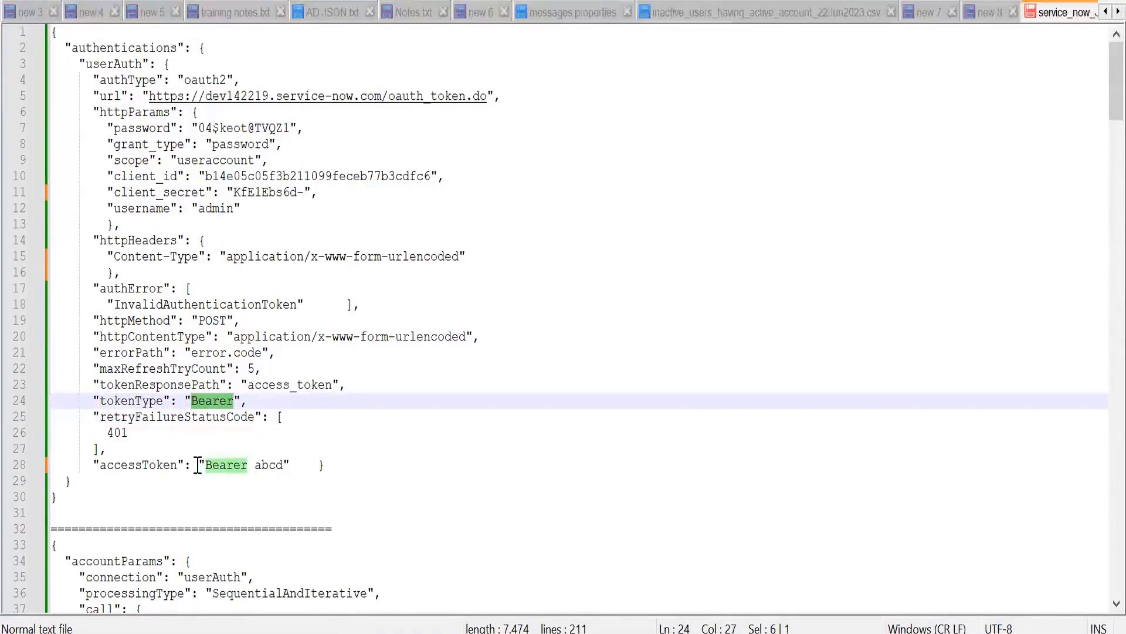
{"action": "double_click", "coordinate": [223, 465]}
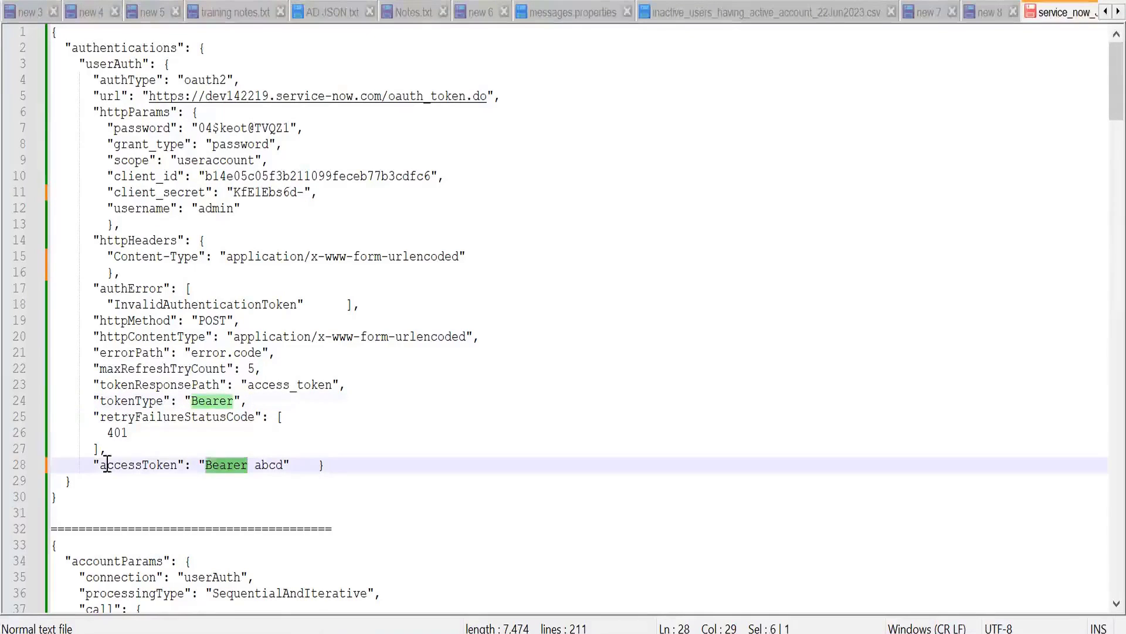
Step: Select the whole authentications JSON block, and switch to Chrome to sign in to Saviynt
{"action": "left_click_drag", "start_coordinate": [64, 498], "coordinate": [45, 30]}
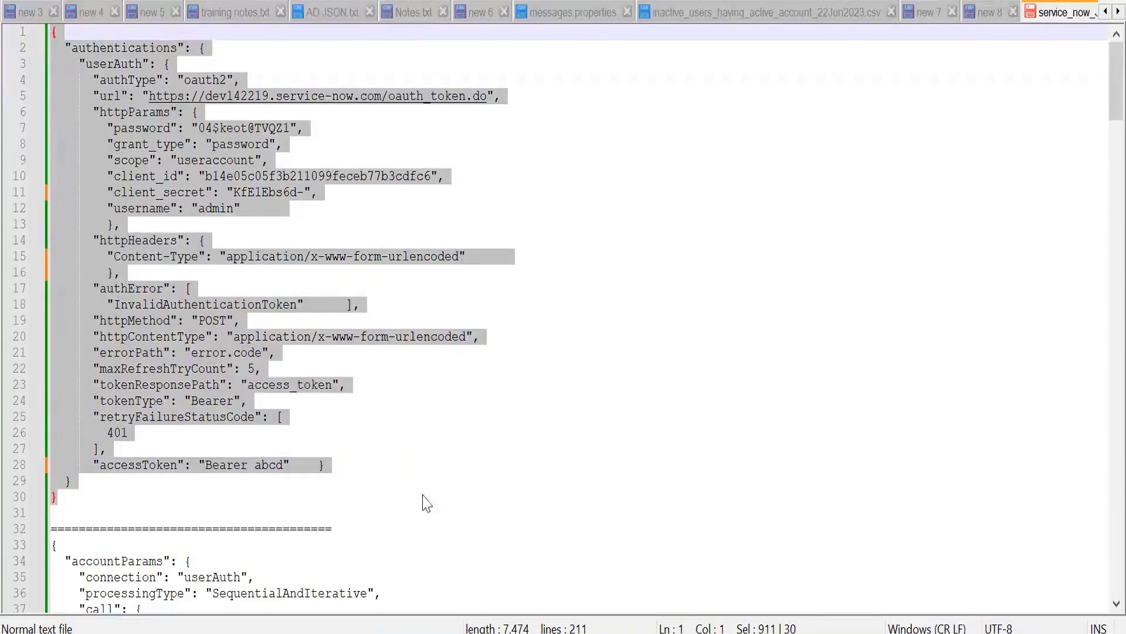
{"action": "mouse_move", "coordinate": [546, 629]}
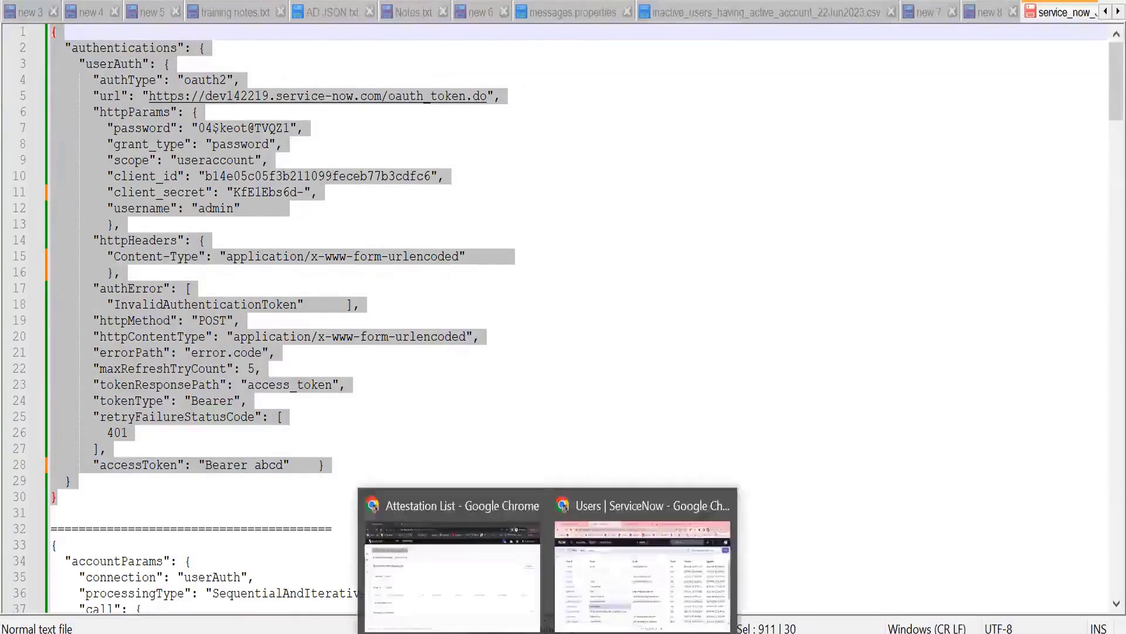
{"action": "left_click", "coordinate": [594, 563]}
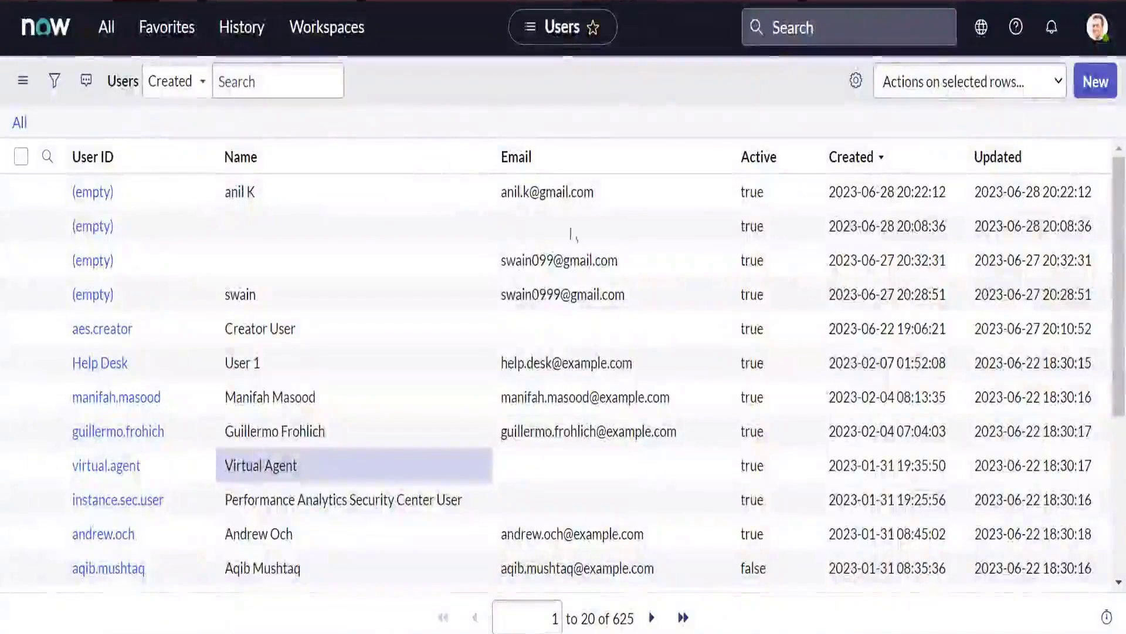
{"action": "left_click", "coordinate": [492, 604]}
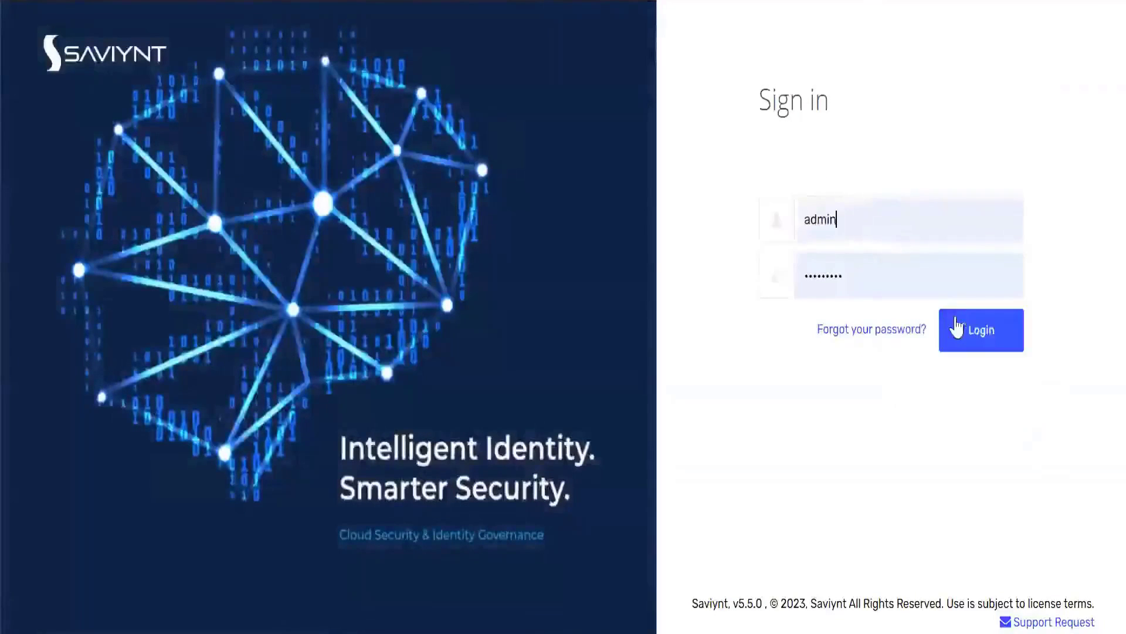
{"action": "left_click", "coordinate": [956, 328]}
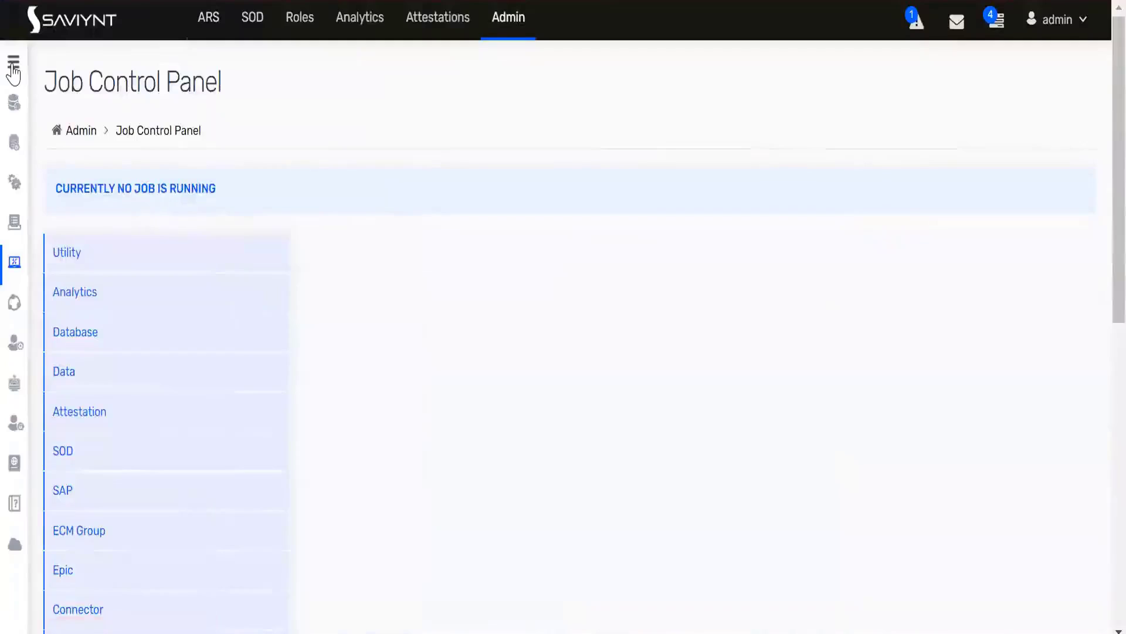
Step: Open the Connections list of the Identity Repository and start adding a new connection
{"action": "left_click", "coordinate": [13, 63]}
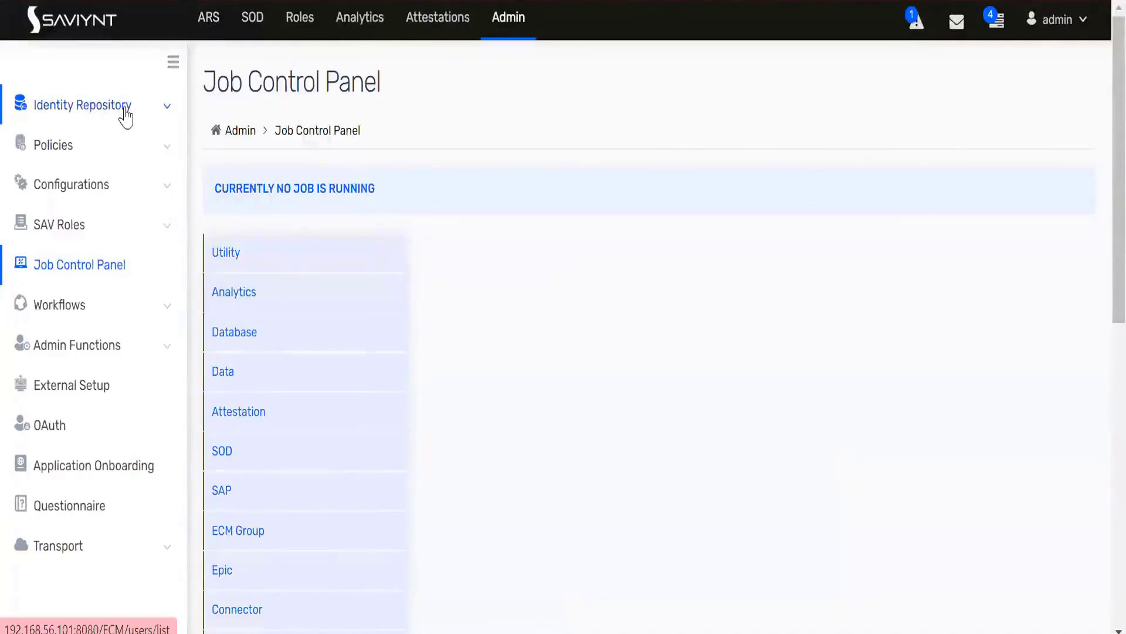
{"action": "left_click", "coordinate": [121, 112]}
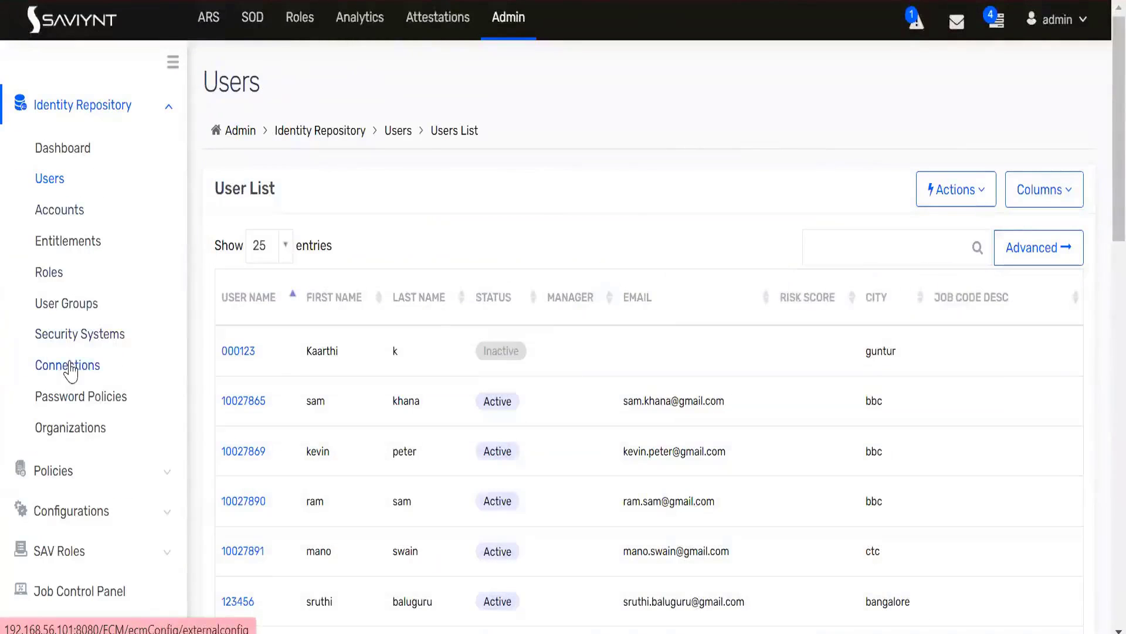
{"action": "left_click", "coordinate": [70, 371]}
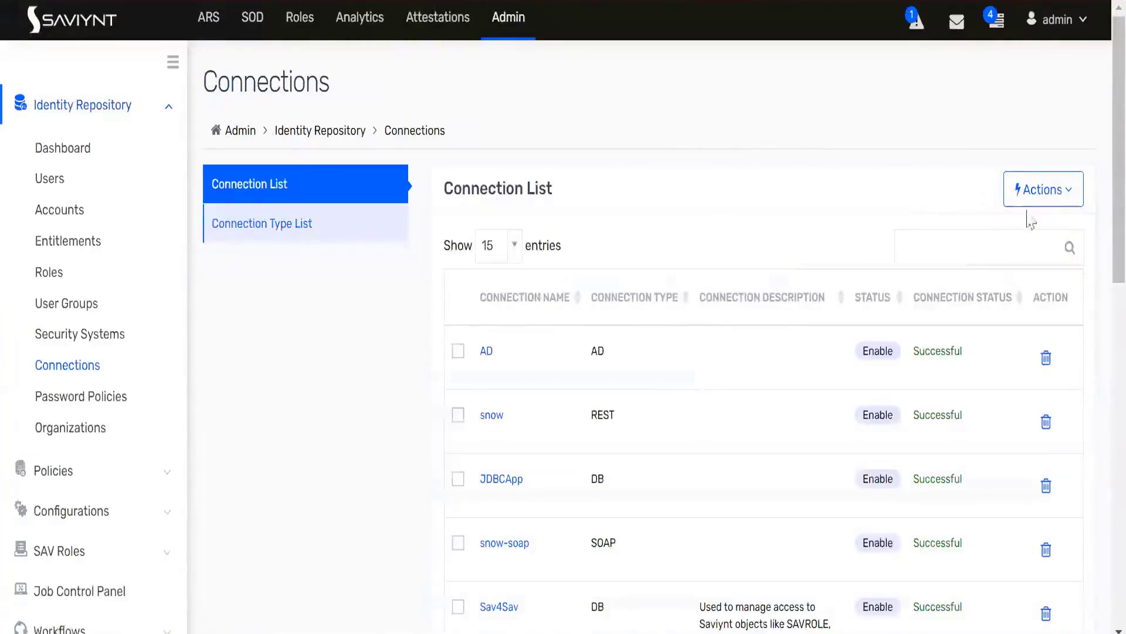
{"action": "left_click", "coordinate": [1042, 190]}
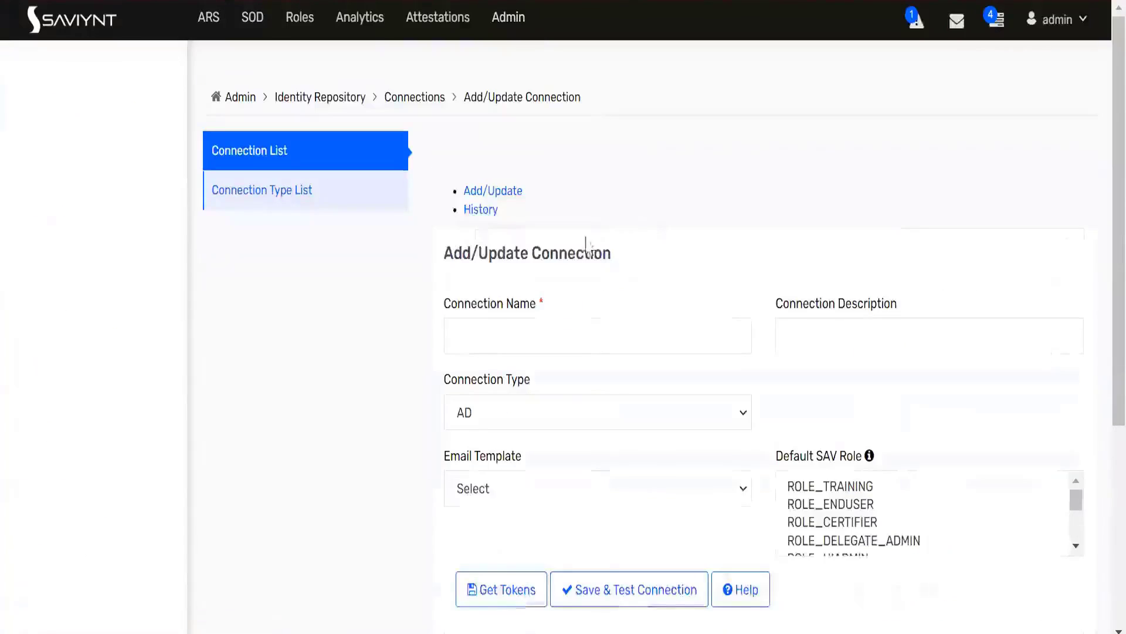
Step: Name the new connection servicenow_demo and enter the same text as its connection description
{"action": "left_click", "coordinate": [550, 359]}
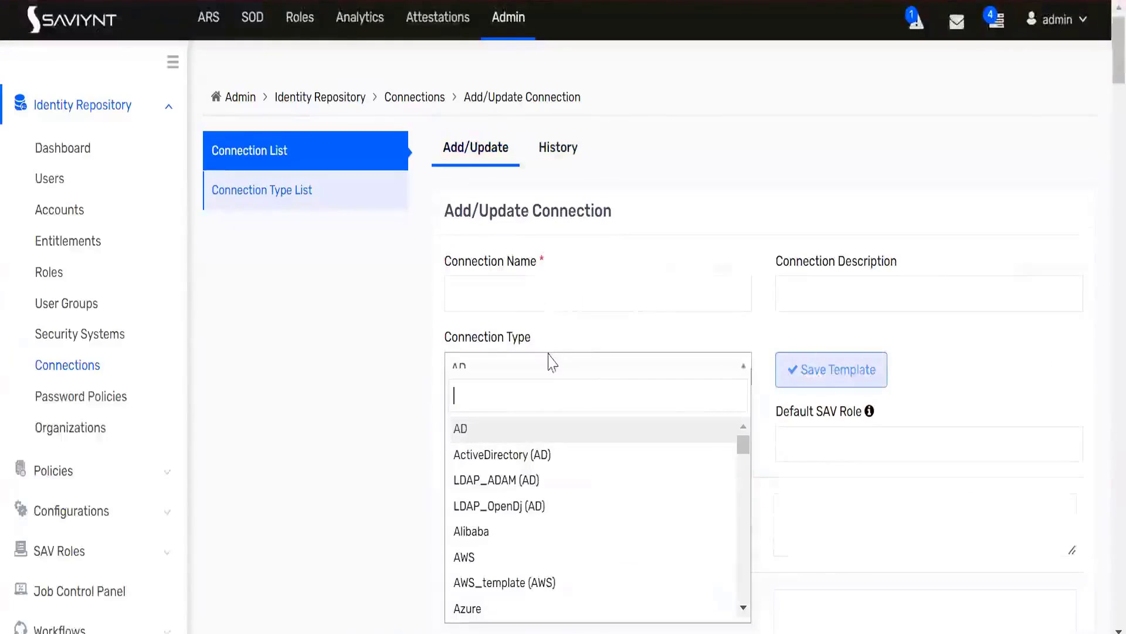
{"action": "left_click", "coordinate": [528, 295]}
{"action": "left_click", "coordinate": [523, 292]}
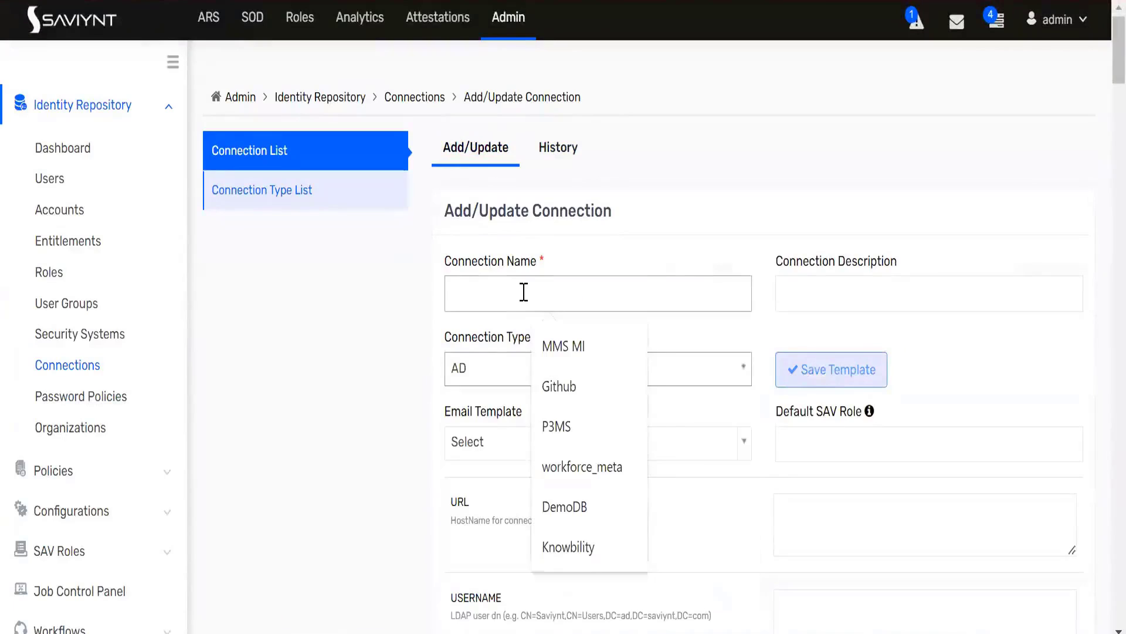
{"action": "type", "text": "service"}
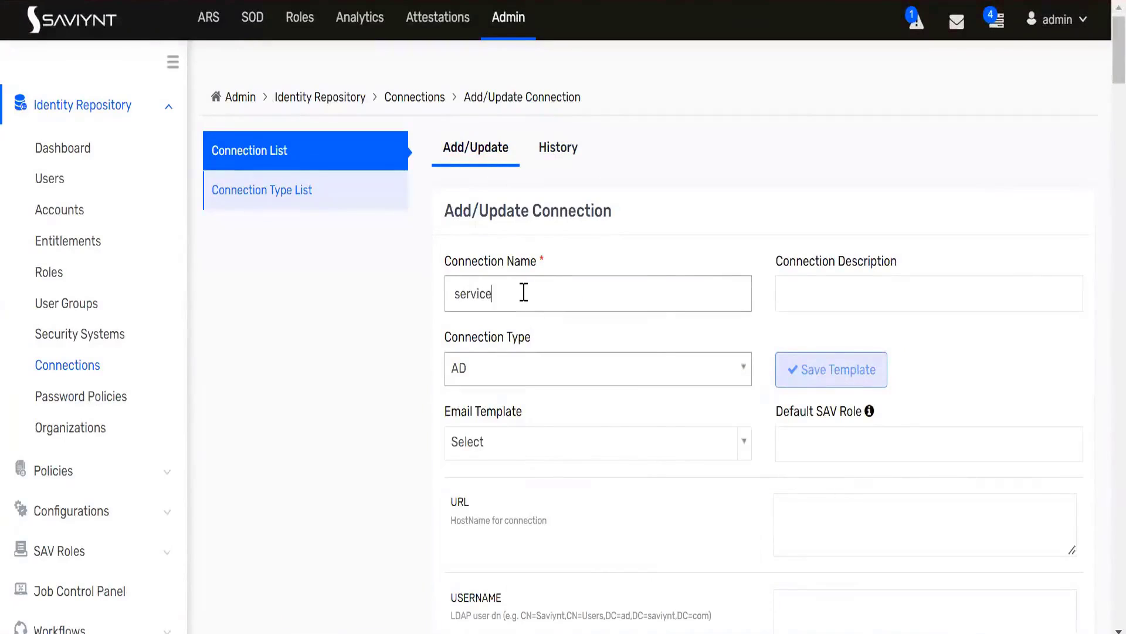
{"action": "type", "text": "now+c"}
{"action": "type", "text": "_"}
{"action": "type", "text": "demo"}
{"action": "double_click", "coordinate": [524, 292]}
{"action": "key", "text": "ctrl+c"}
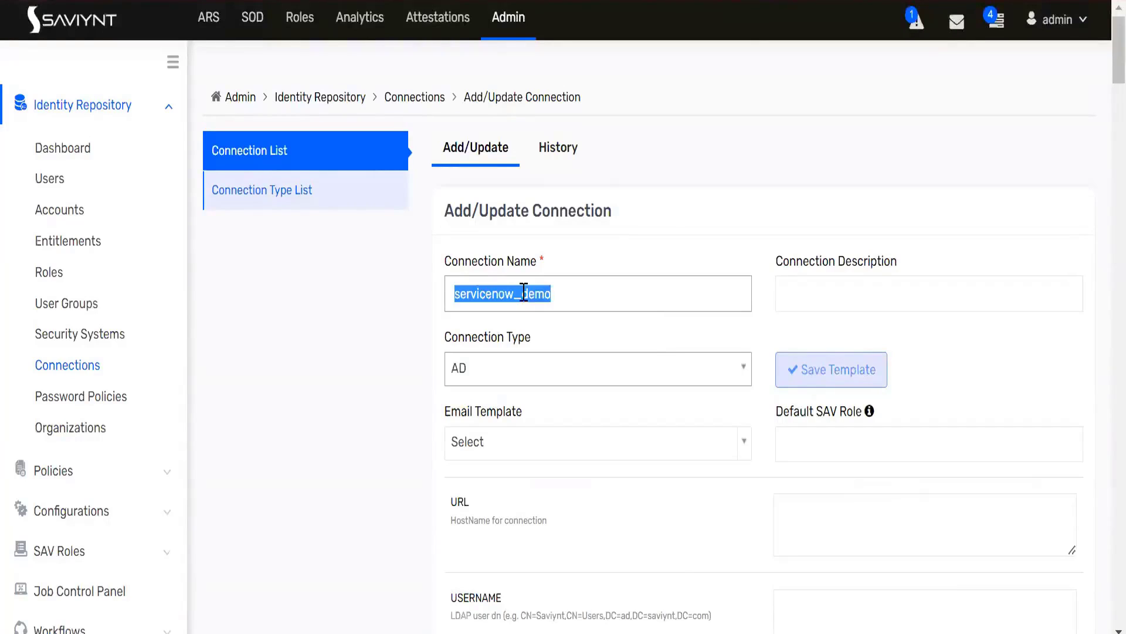
{"action": "left_click", "coordinate": [862, 296]}
{"action": "key", "text": "ctrl+v"}
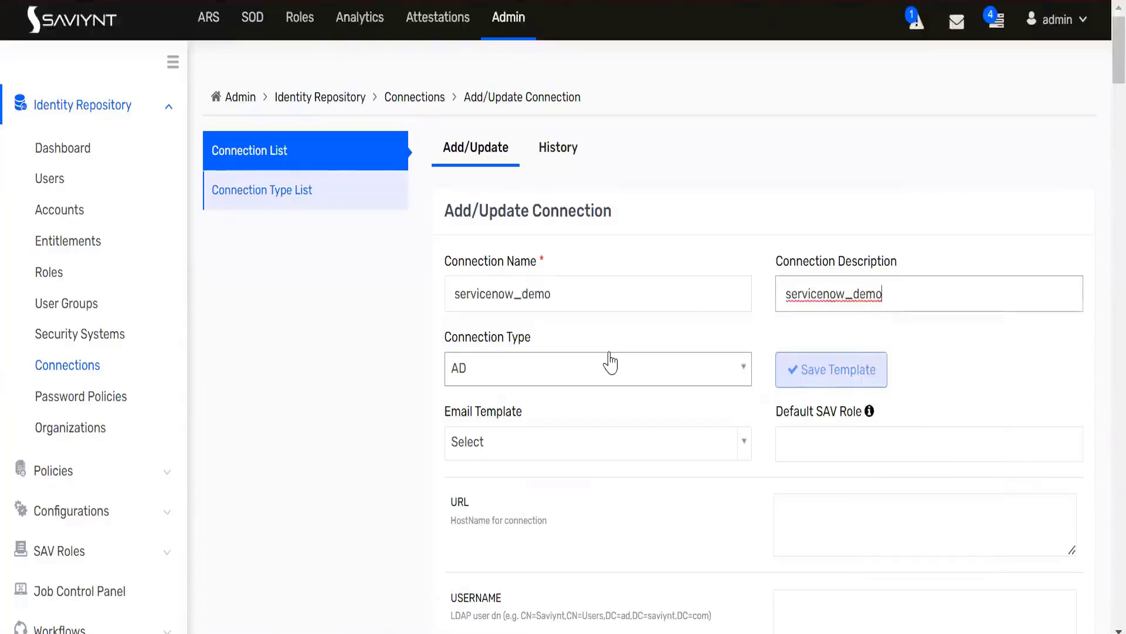
Step: Set the connection type of the new connection to REST
{"action": "scroll", "coordinate": [609, 360], "scroll_direction": "down", "scroll_amount": 2}
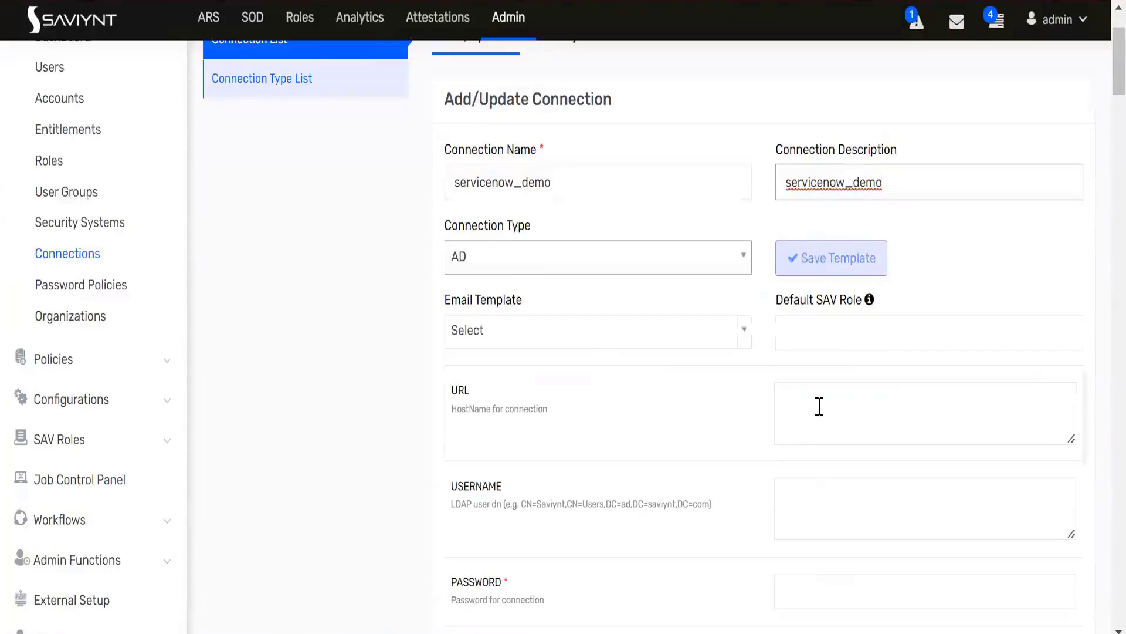
{"action": "left_click", "coordinate": [820, 406]}
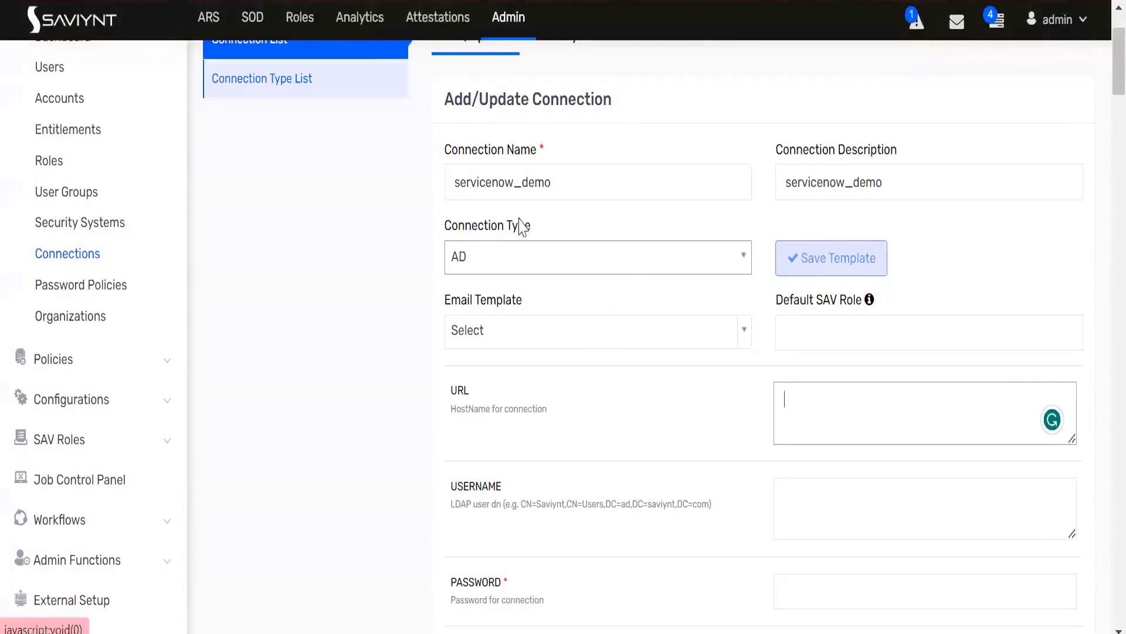
{"action": "left_click_drag", "start_coordinate": [537, 226], "coordinate": [485, 262]}
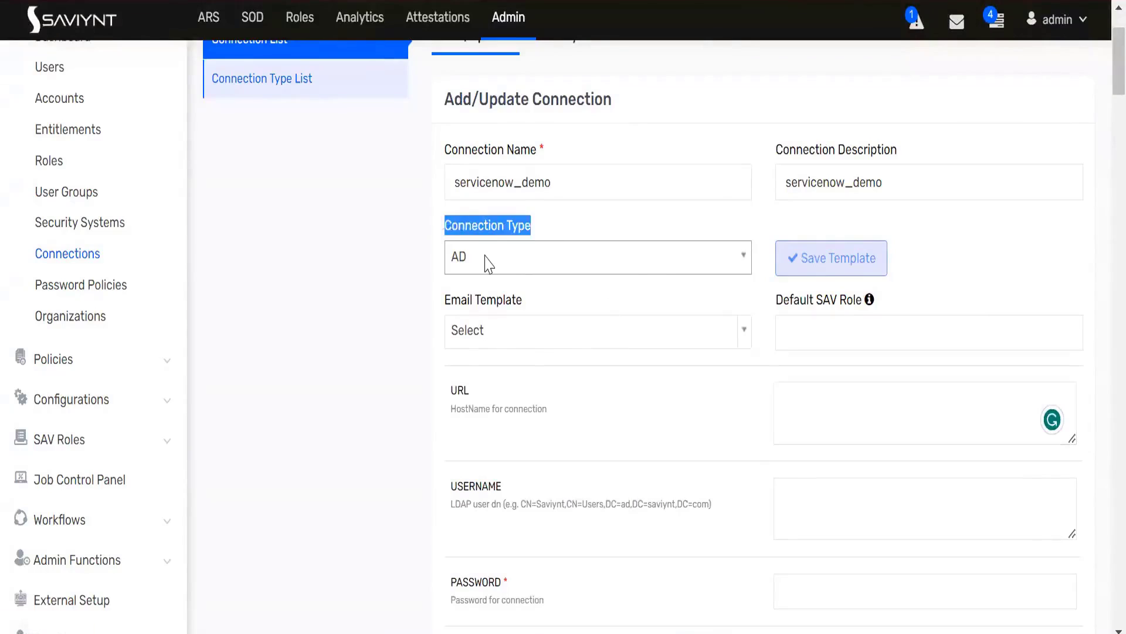
{"action": "left_click", "coordinate": [485, 262]}
{"action": "type", "text": "ser"}
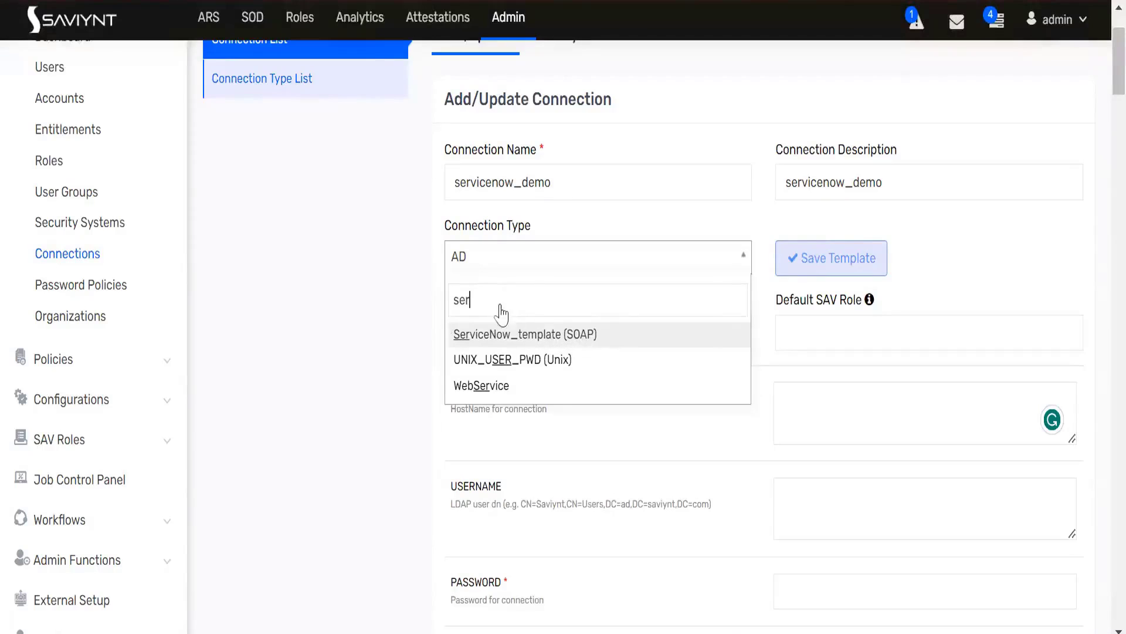
{"action": "left_click_drag", "start_coordinate": [463, 297], "coordinate": [442, 289]}
{"action": "type", "text": "rest"}
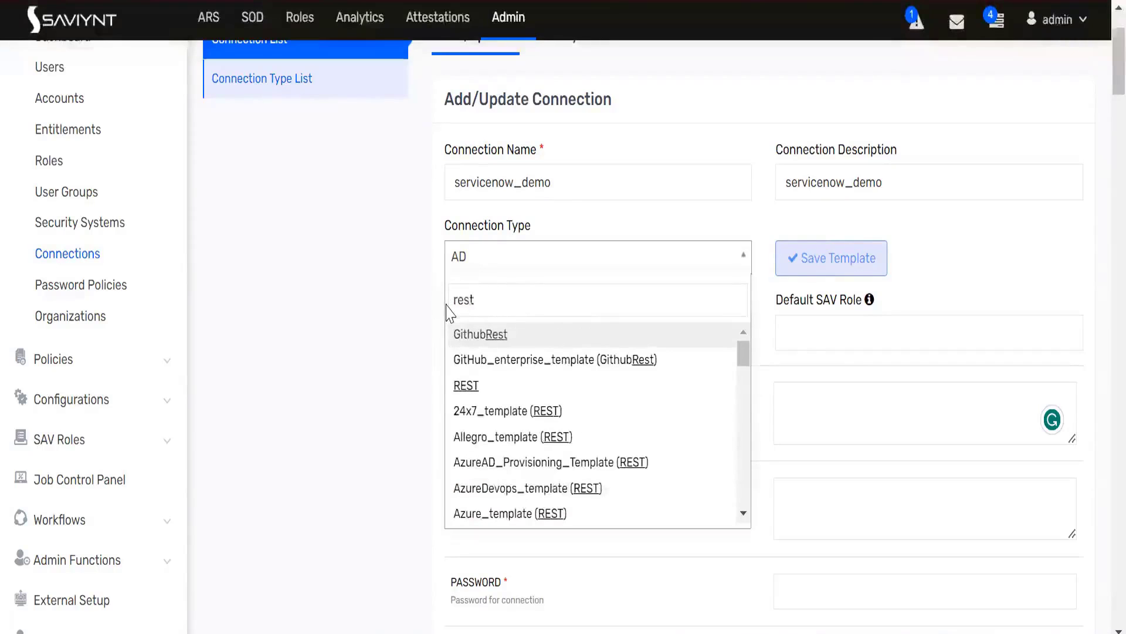
{"action": "left_click", "coordinate": [482, 384]}
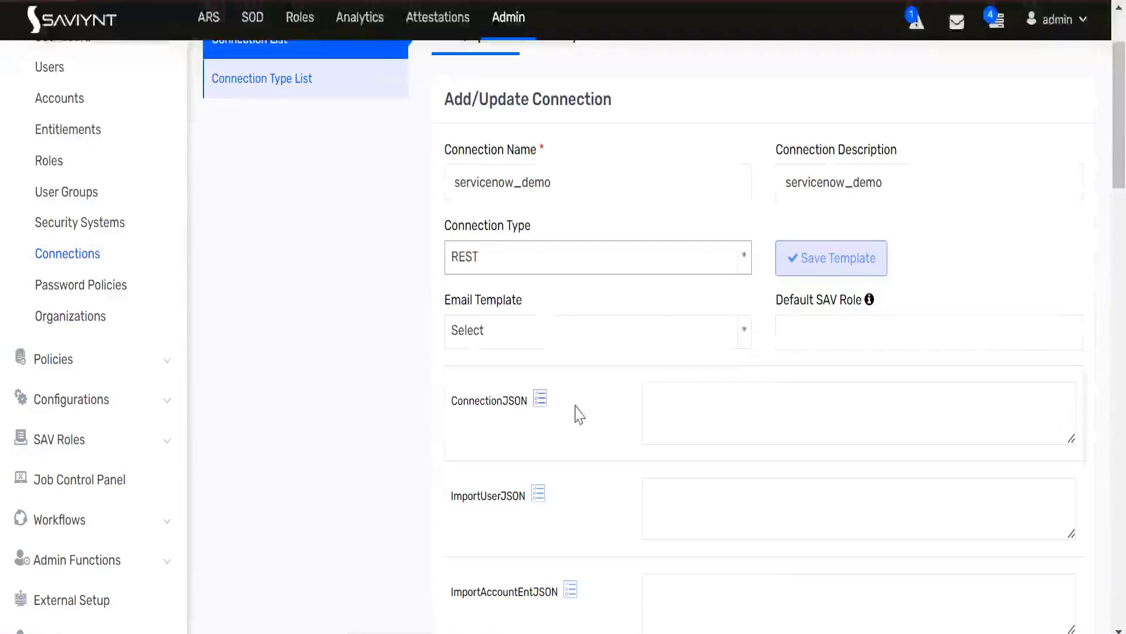
{"action": "left_click", "coordinate": [659, 415]}
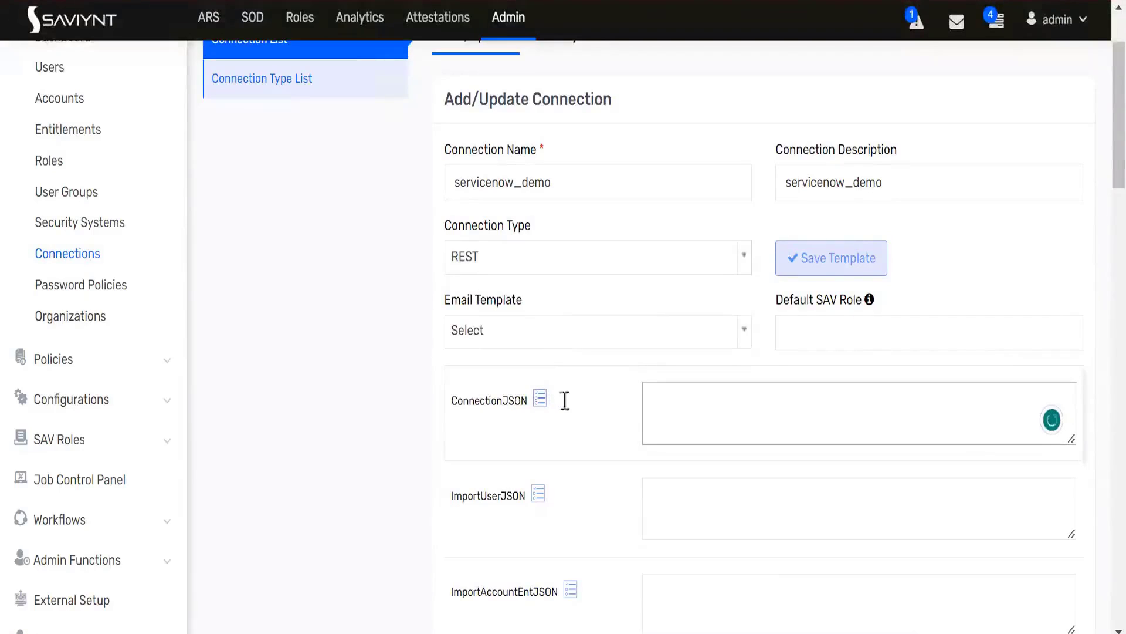
{"action": "key", "text": "ctrl+v"}
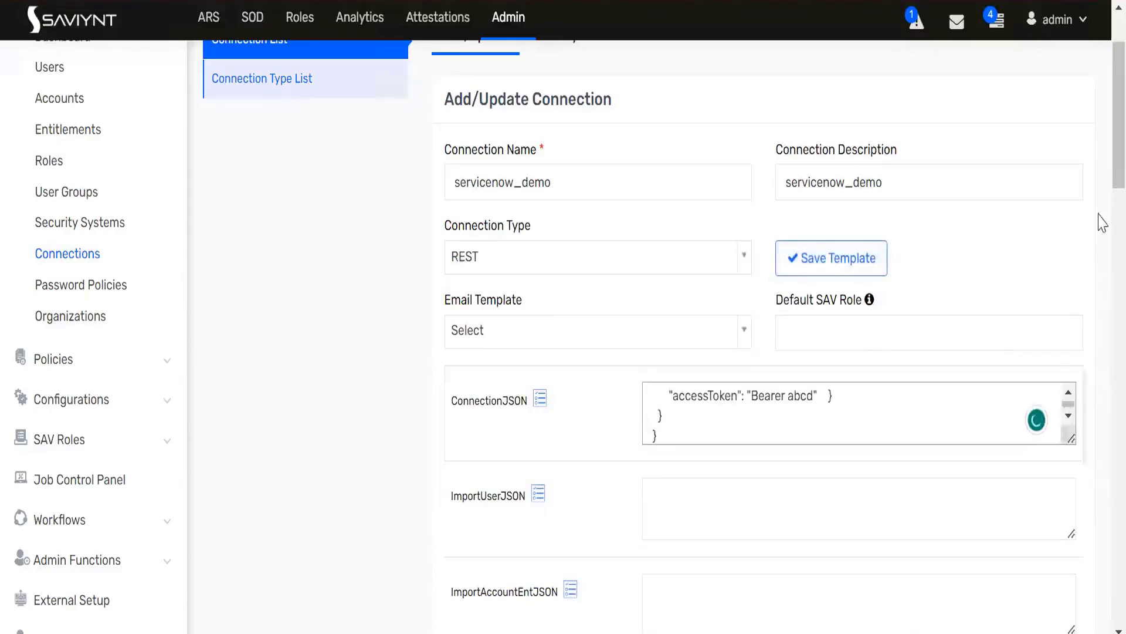
{"action": "key", "text": "ctrl+a"}
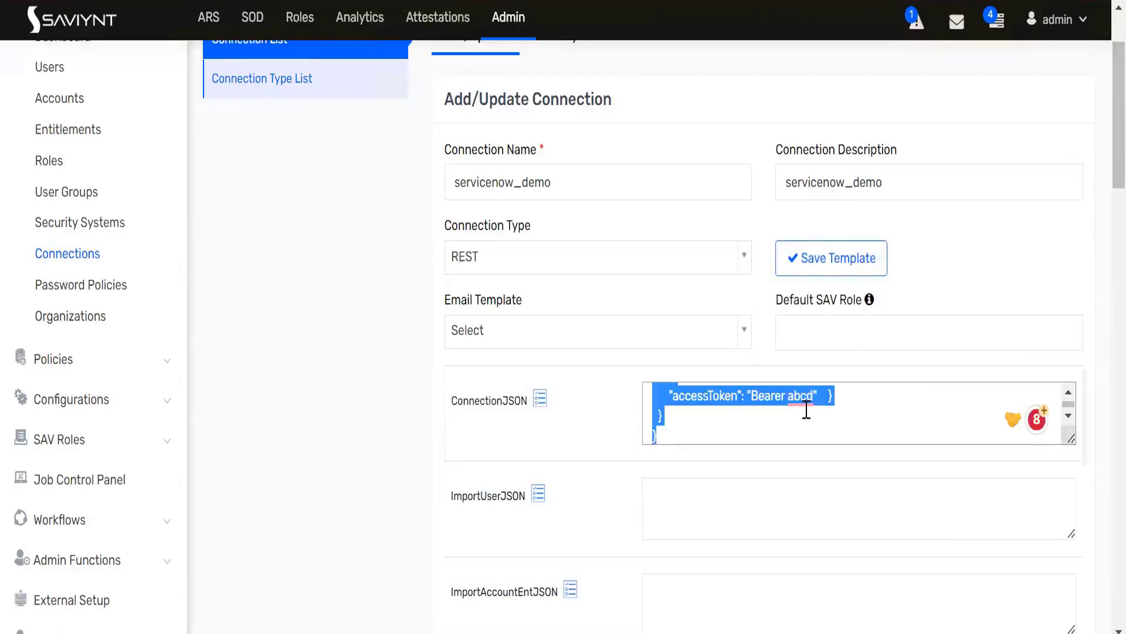
{"action": "key", "text": "BackSpace"}
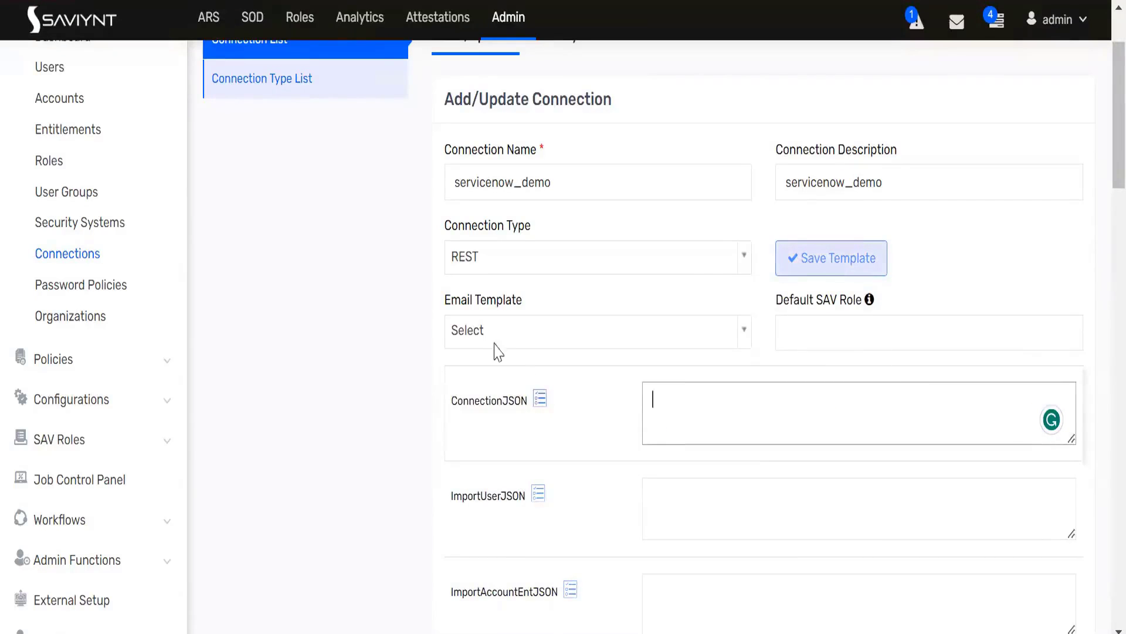
Step: Check the selected authentication JSON in Notepad++, and open the JSONLint validator in a new Chrome tab by searching for a JSON validator
{"action": "key", "text": "alt+Tab"}
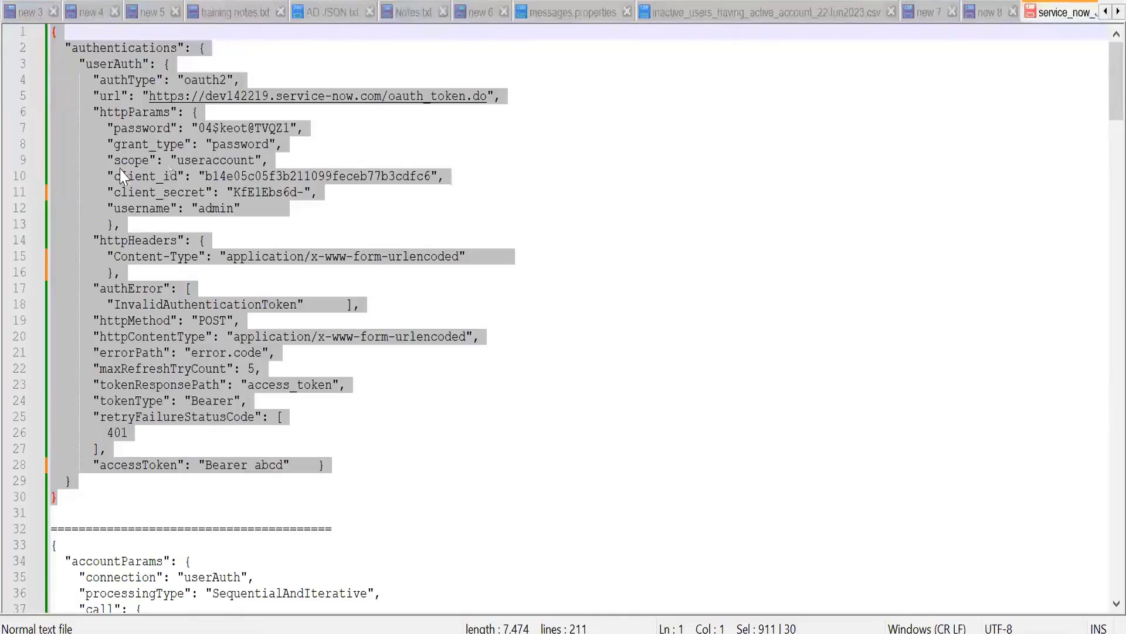
{"action": "key", "text": "alt+Tab"}
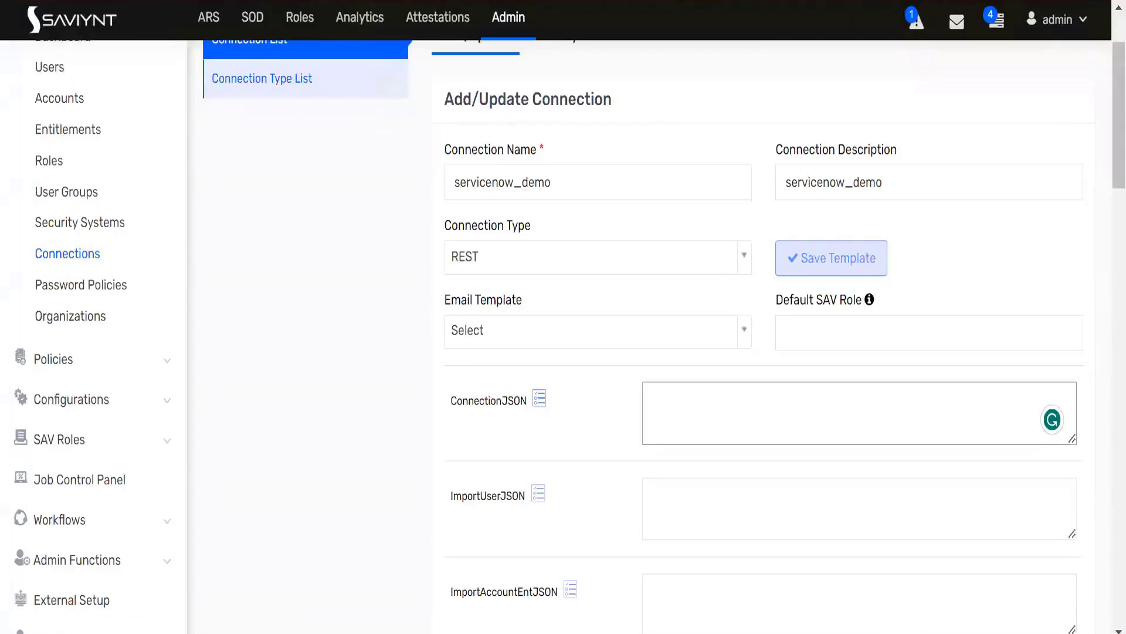
{"action": "key", "text": "ctrl+t"}
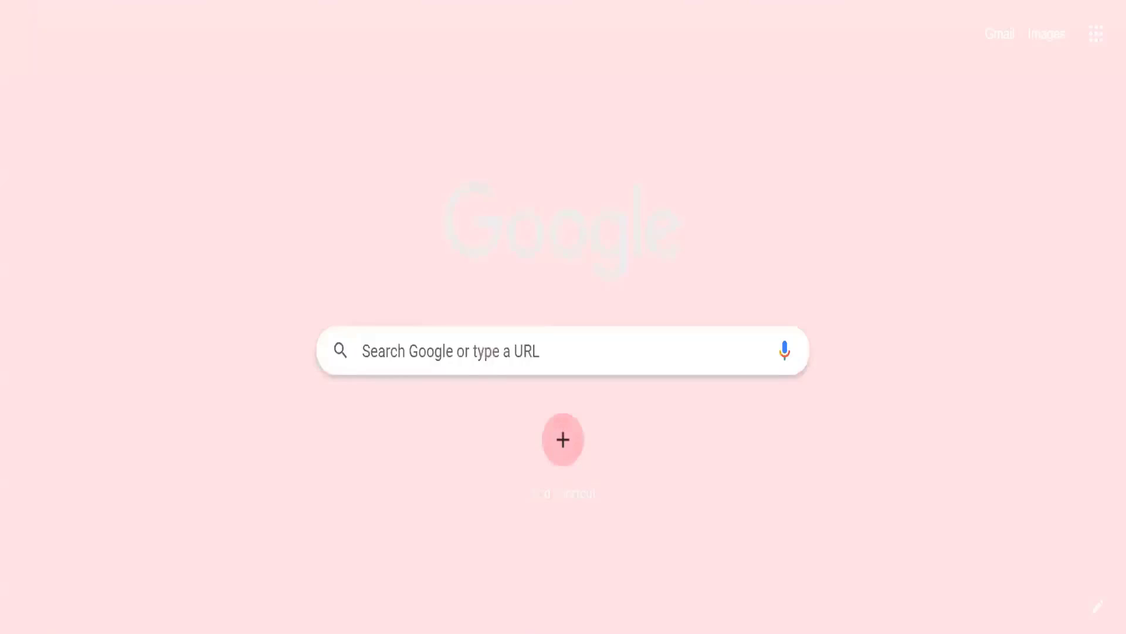
{"action": "type", "text": "js"}
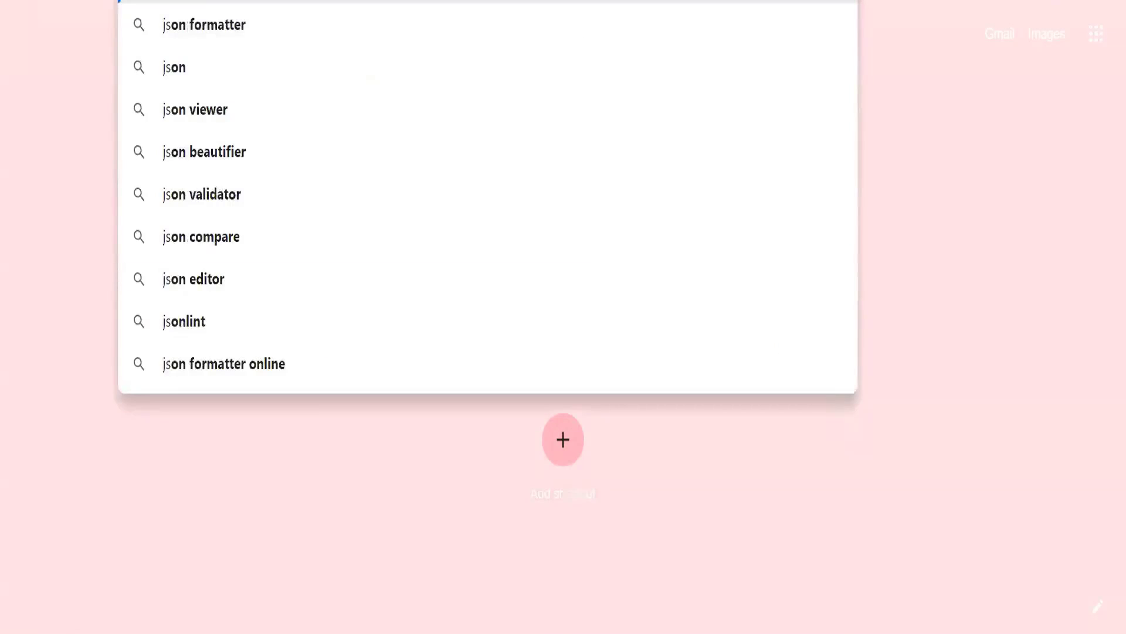
{"action": "type", "text": "o"}
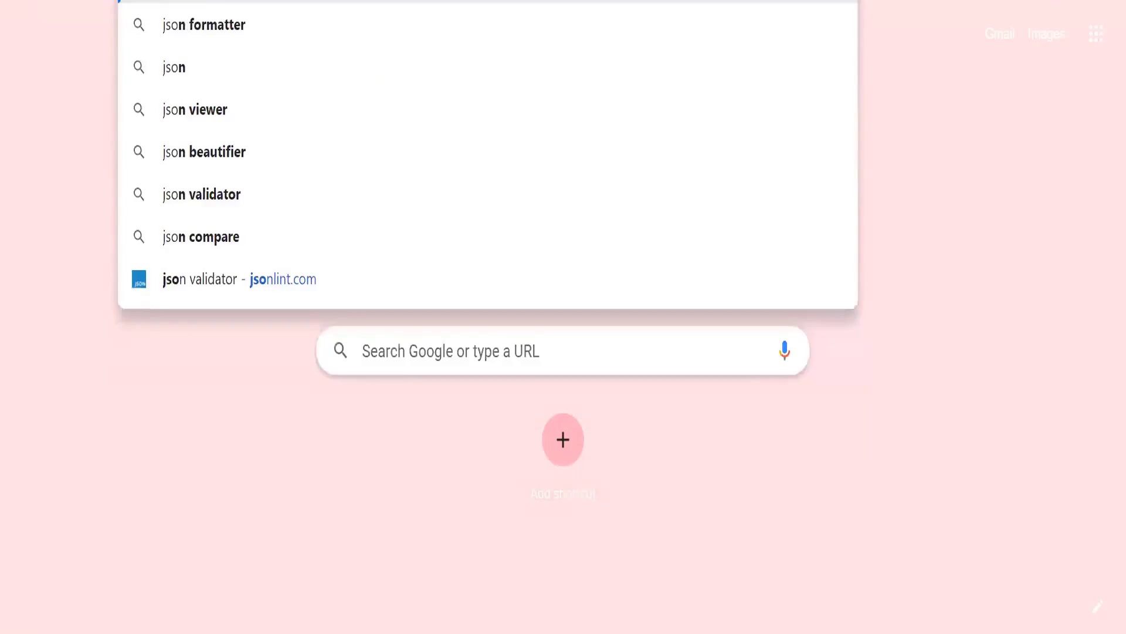
{"action": "type", "text": "n"}
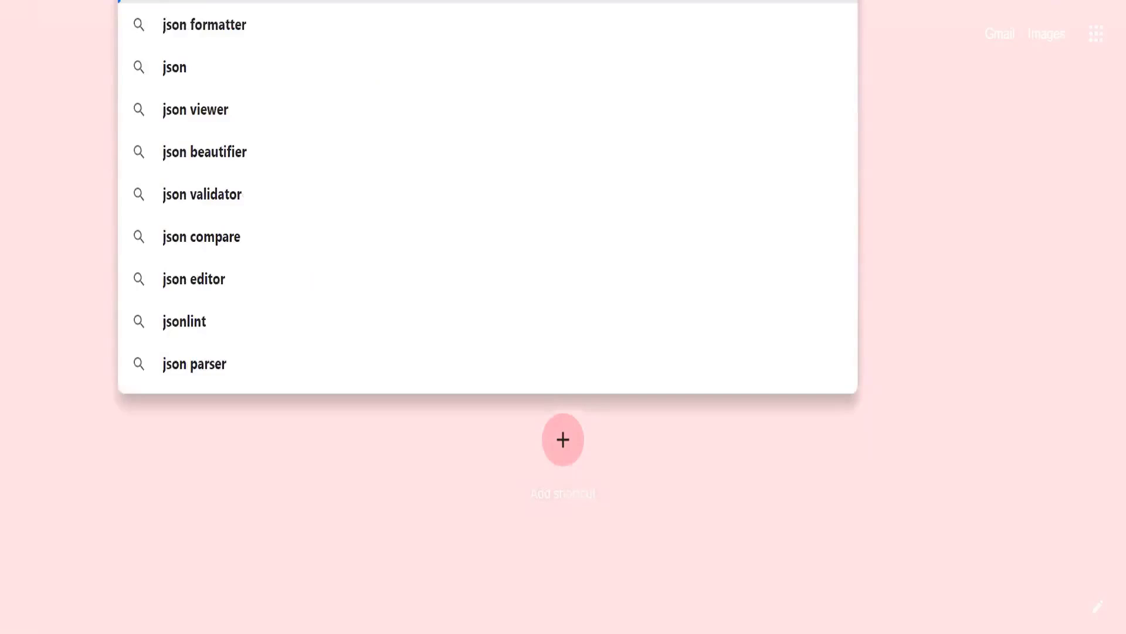
{"action": "key", "text": "BackSpace"}
{"action": "key", "text": "BackSpace"}
{"action": "type", "text": "on va"}
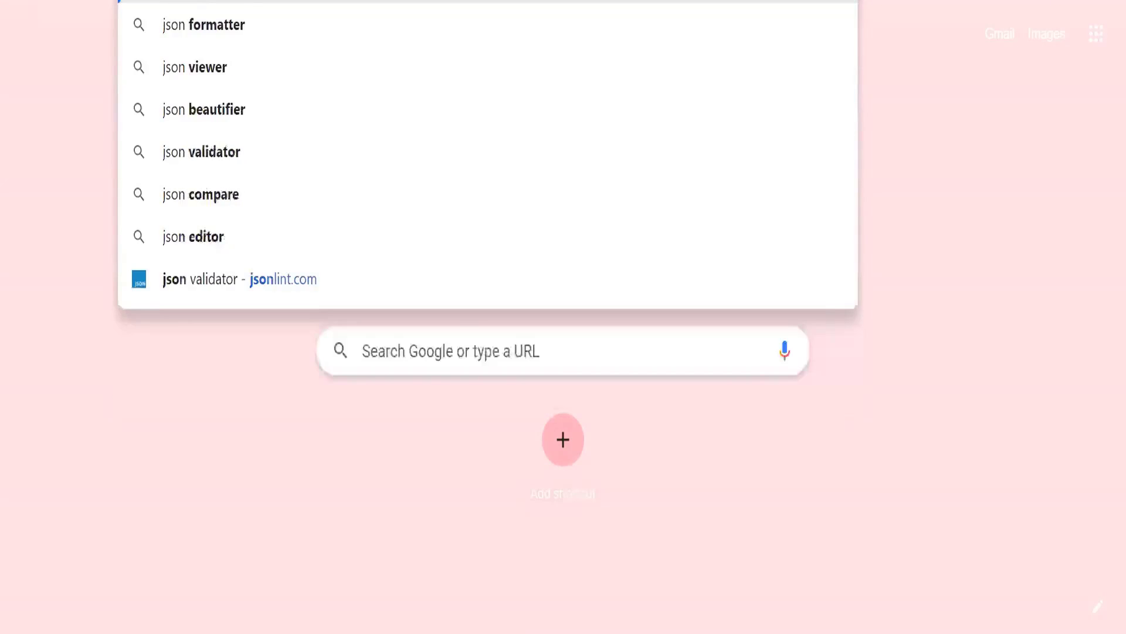
{"action": "type", "text": "lidat"}
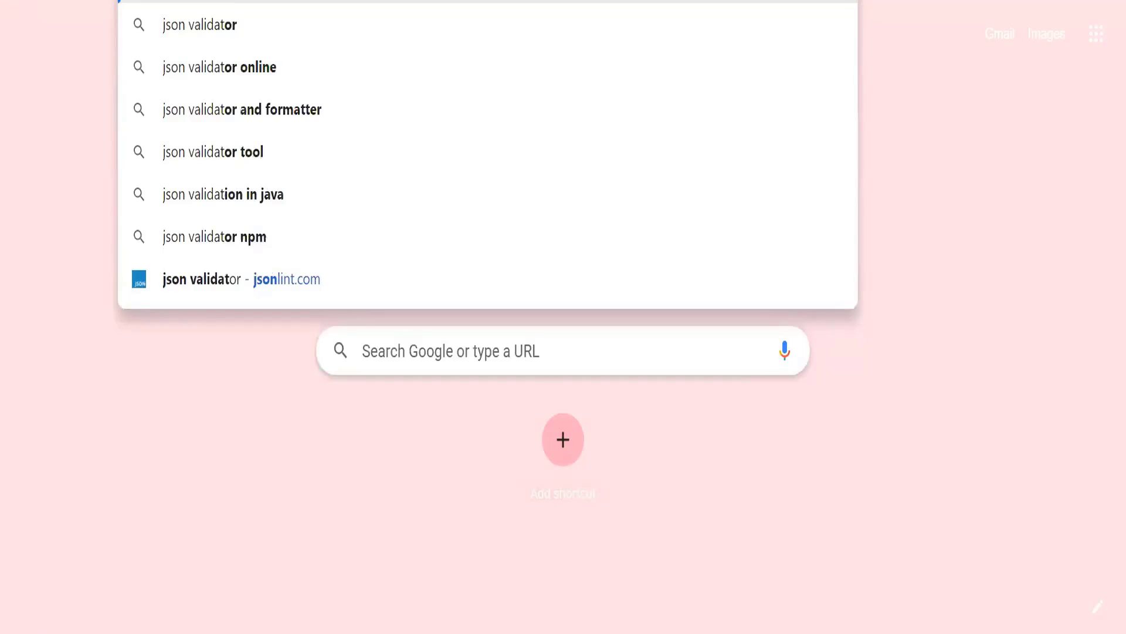
{"action": "key", "text": "Down"}
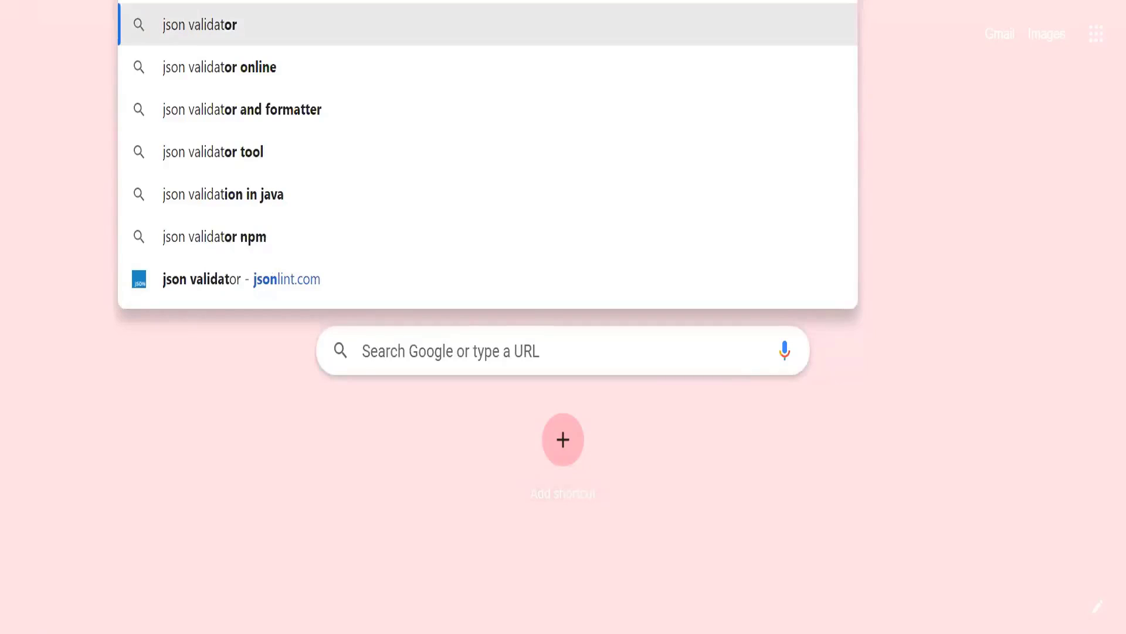
{"action": "key", "text": "Return"}
{"action": "left_click", "coordinate": [210, 286]}
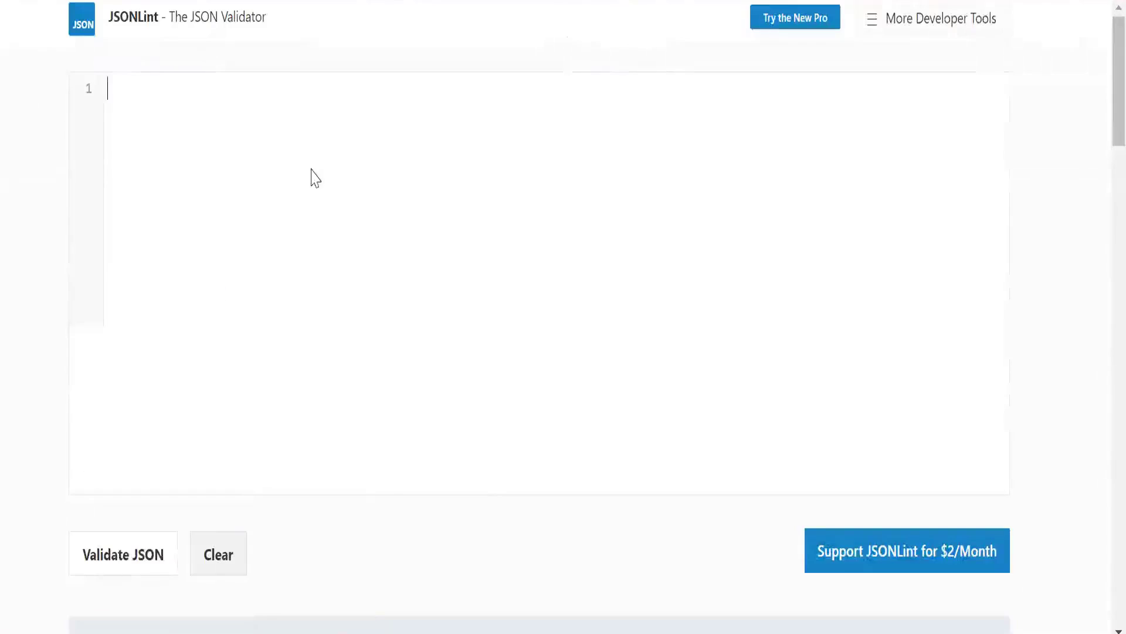
Step: Paste the authentication JSON, including its password and client secret, into JSONLint and validate it
{"action": "key", "text": "ctrl+v"}
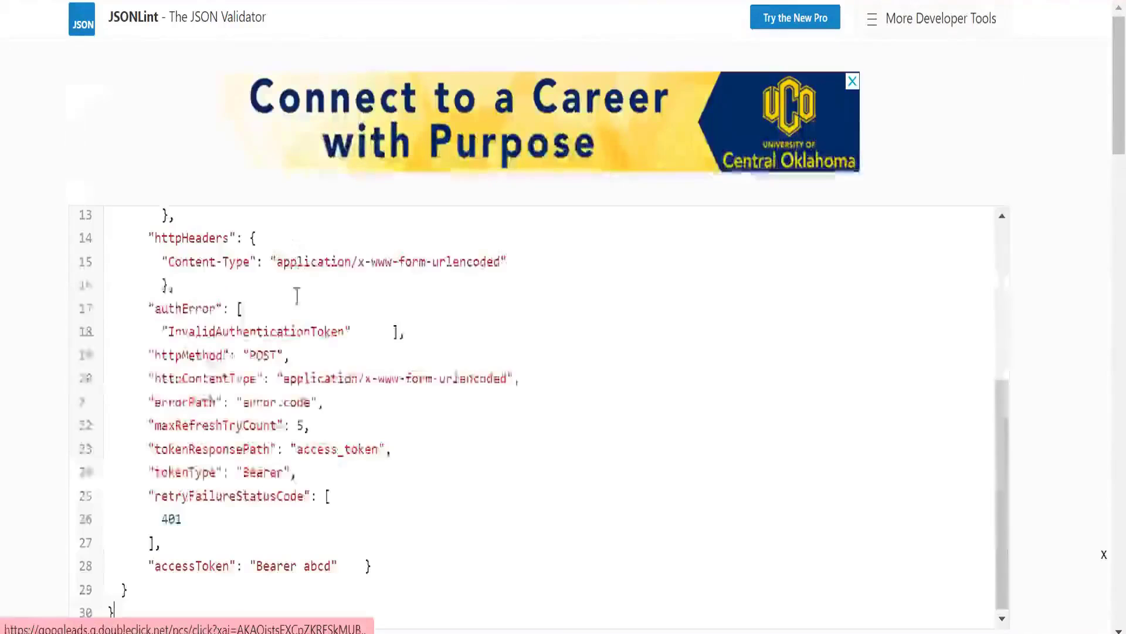
{"action": "scroll", "coordinate": [61, 315], "scroll_direction": "down", "scroll_amount": 4}
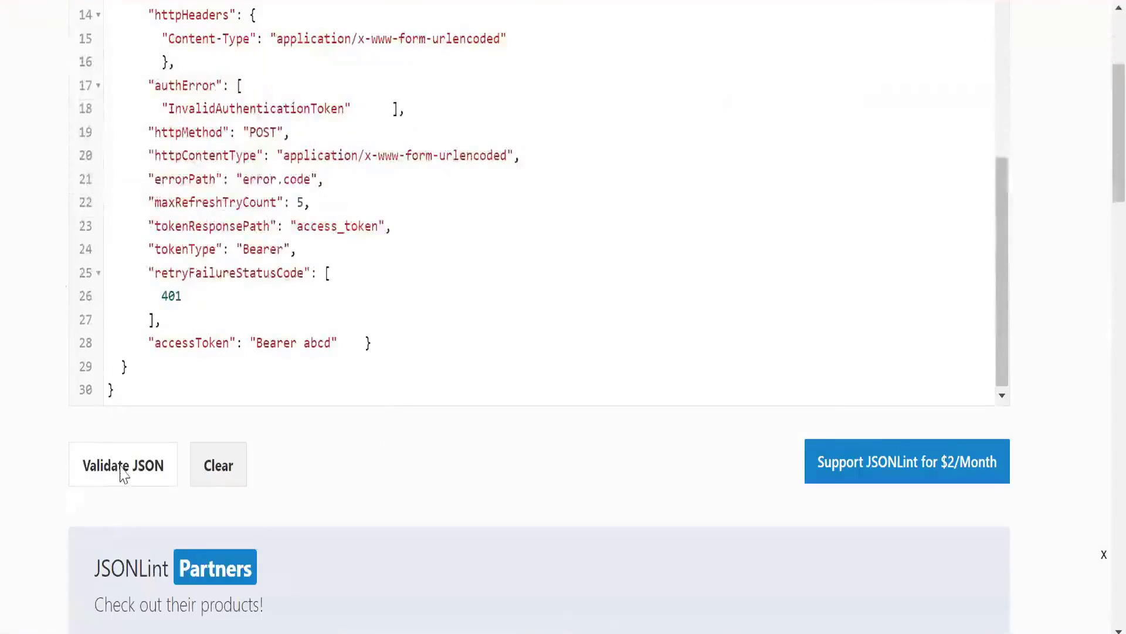
{"action": "left_click", "coordinate": [122, 471]}
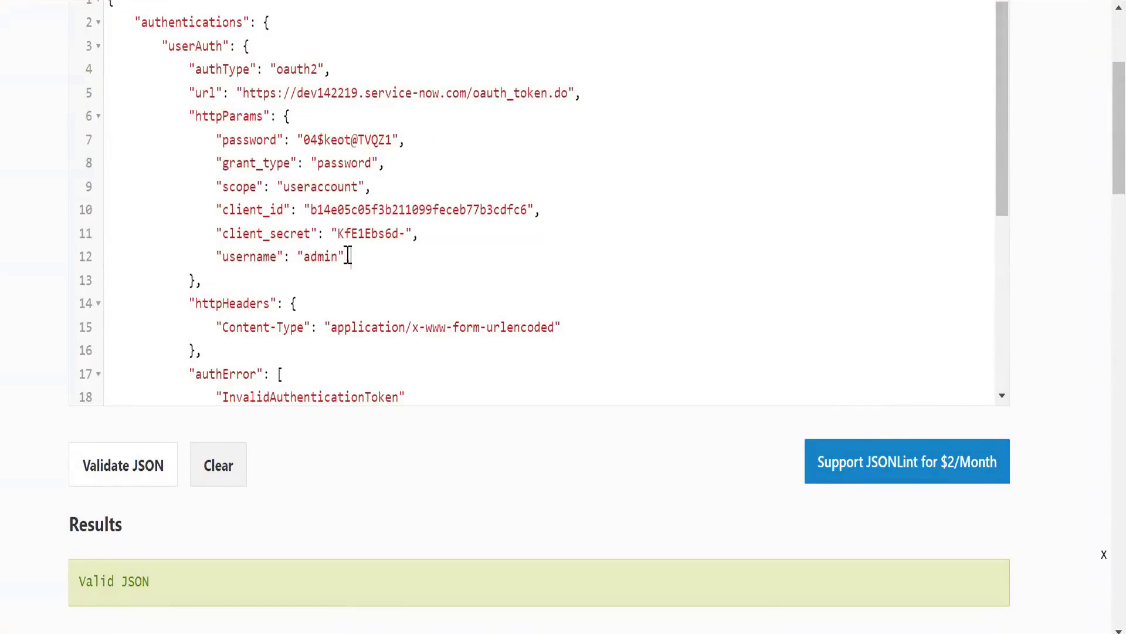
Step: Add a trailing comma after the username entry on line 12 and validate the JSON with this deliberate error
{"action": "left_click", "coordinate": [349, 257]}
{"action": "type", "text": ","}
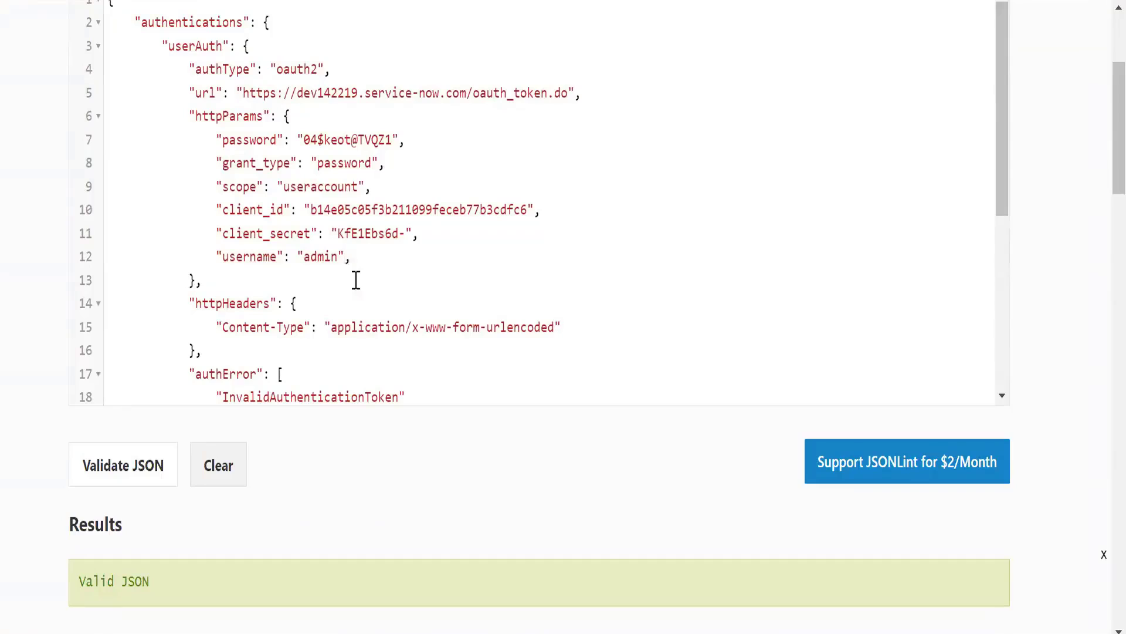
{"action": "left_click", "coordinate": [129, 478]}
{"action": "scroll", "coordinate": [15, 498], "scroll_direction": "down", "scroll_amount": 4}
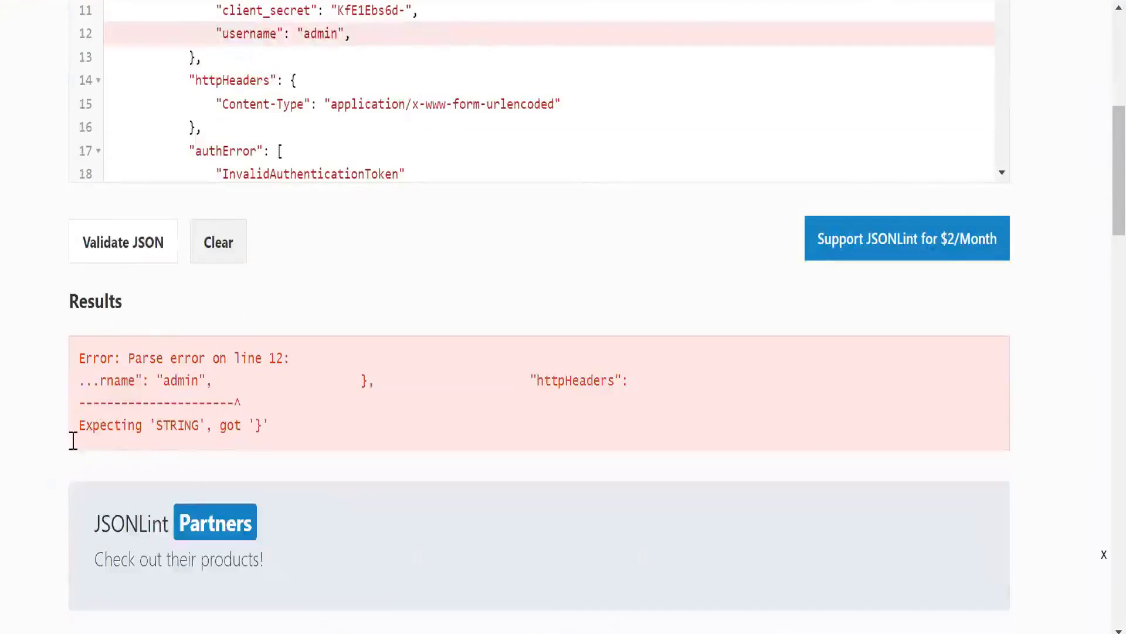
Step: Remove the trailing comma after the username entry on line 12 and revalidate the JSON
{"action": "scroll", "coordinate": [75, 452], "scroll_direction": "up", "scroll_amount": 2}
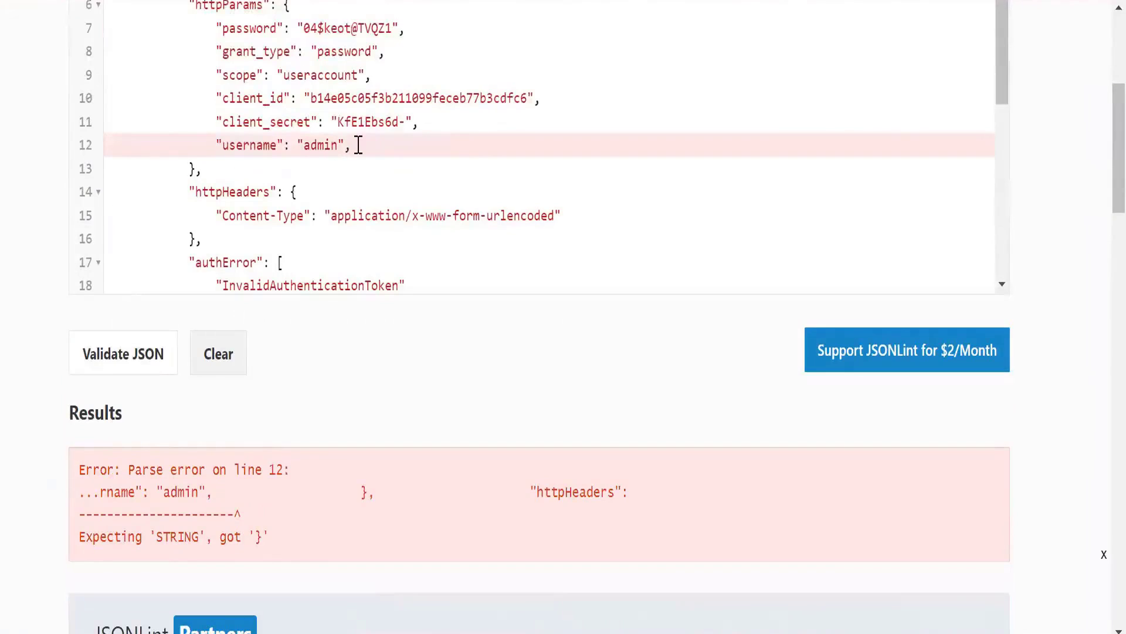
{"action": "left_click", "coordinate": [354, 144]}
{"action": "key", "text": "BackSpace"}
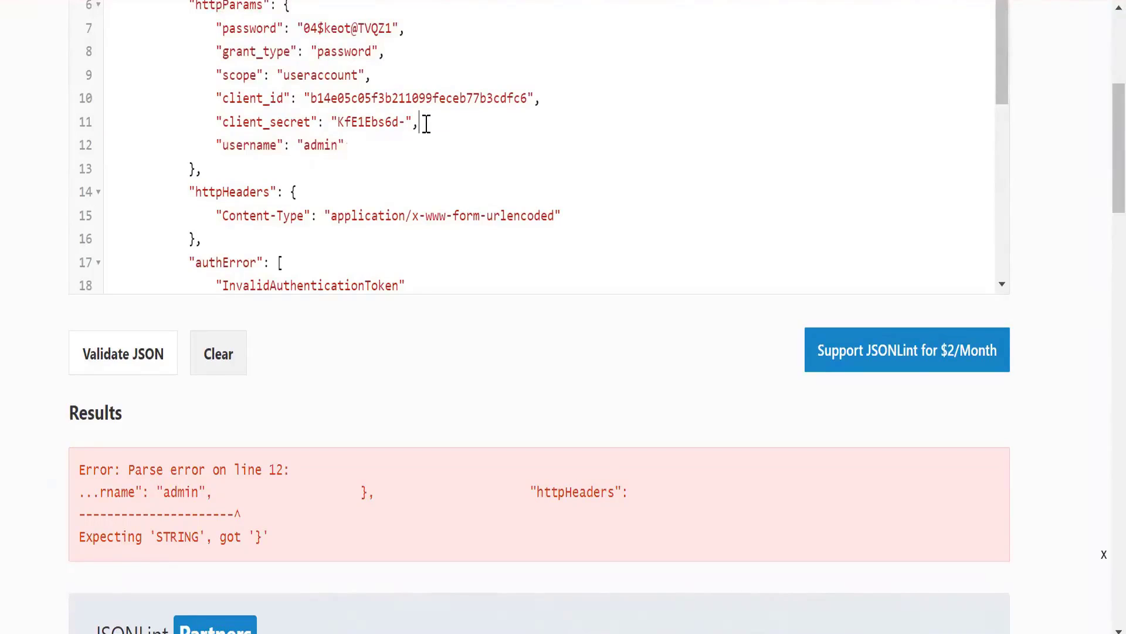
{"action": "left_click_drag", "start_coordinate": [361, 144], "coordinate": [213, 151]}
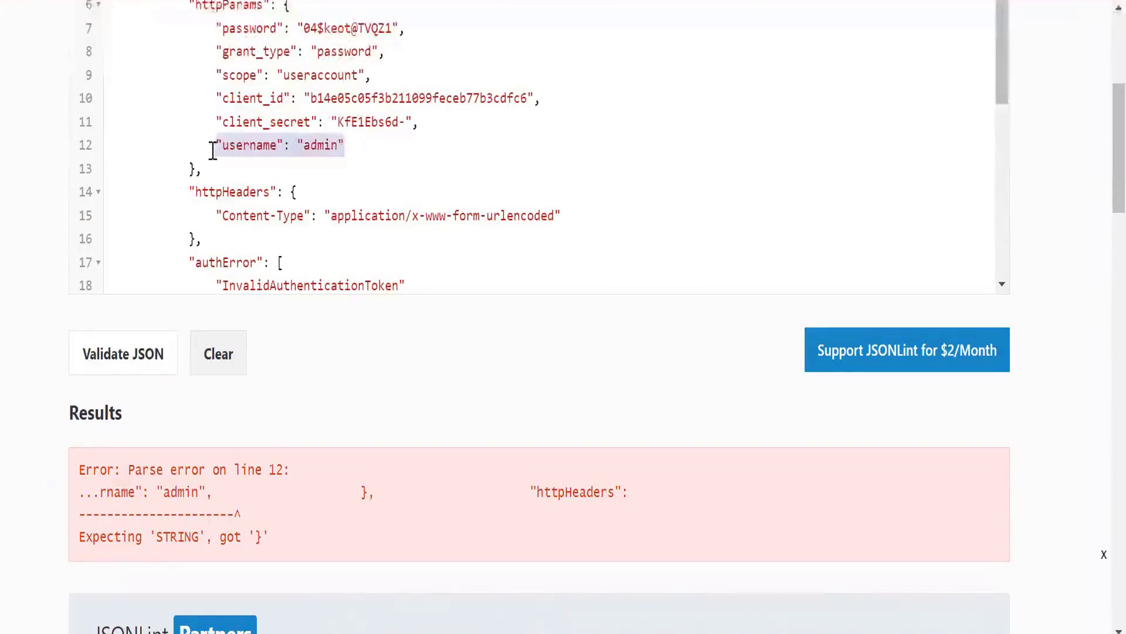
{"action": "left_click", "coordinate": [352, 146]}
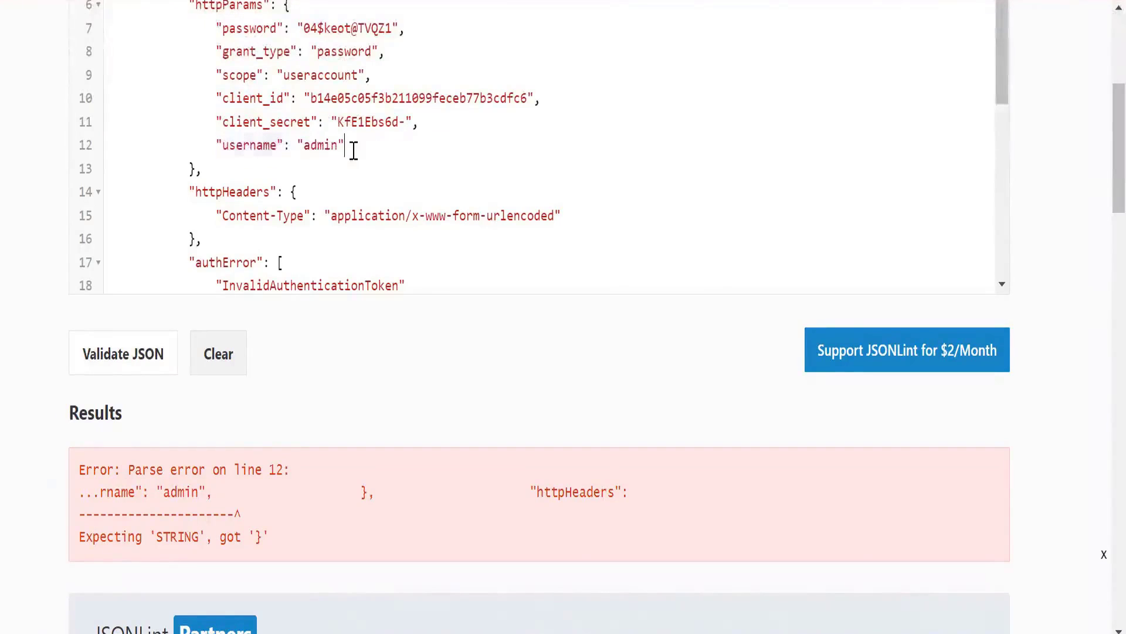
{"action": "left_click", "coordinate": [130, 361]}
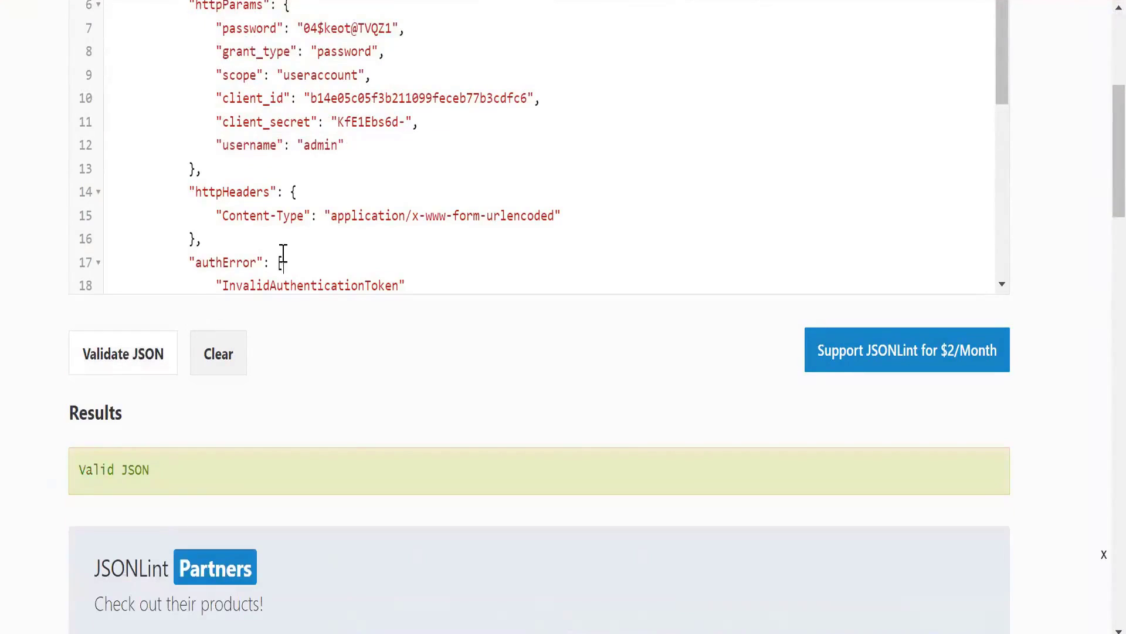